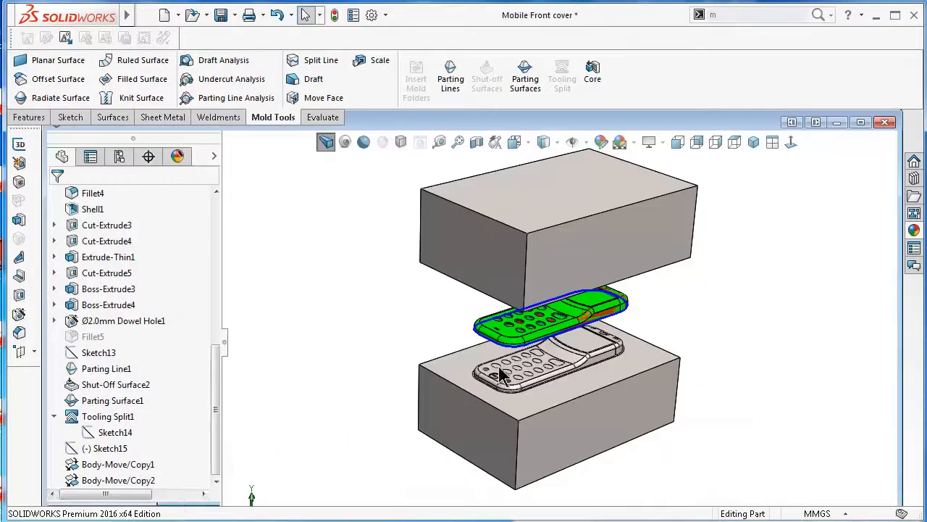
Maximize the mobile cover's document window and roll the model back to just before Parting Line1
{"action": "left_click", "coordinate": [857, 122]}
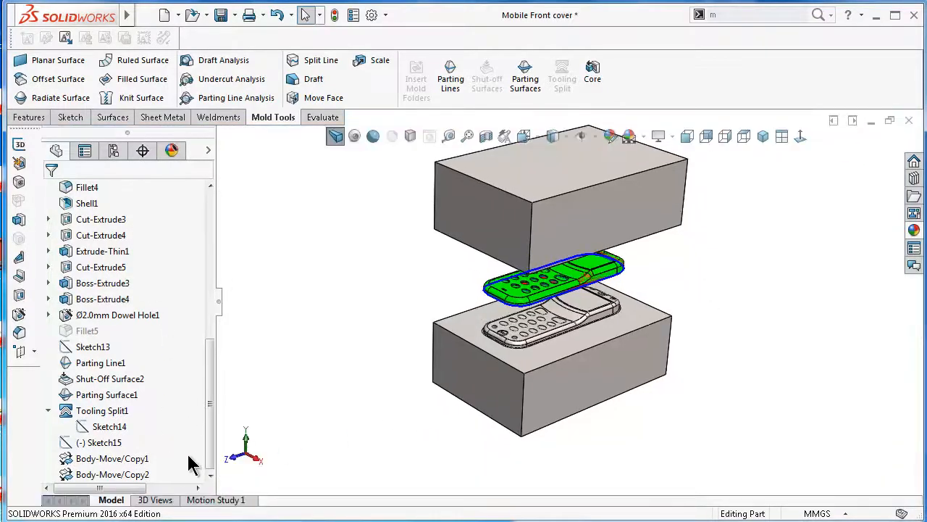
{"action": "left_click", "coordinate": [94, 363]}
{"action": "left_click", "coordinate": [152, 324]}
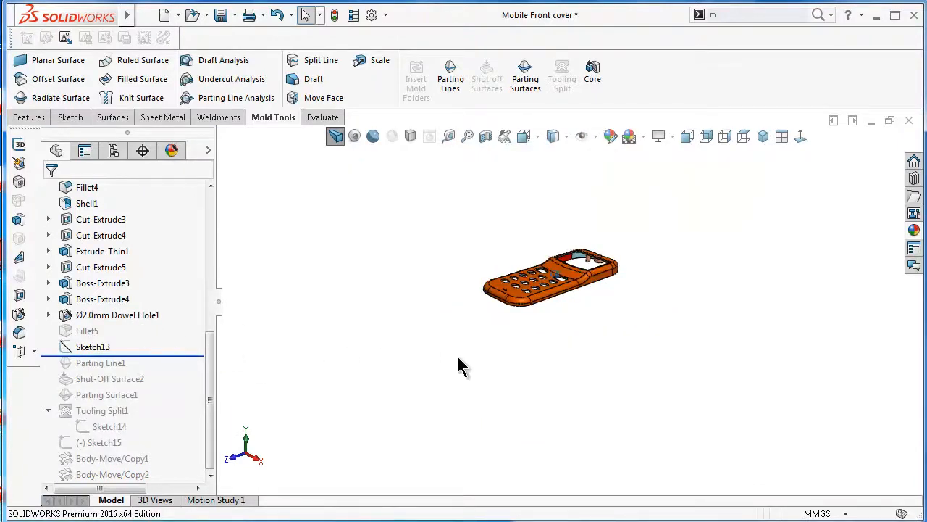
Set up an undercut analysis of the mobile cover with Top Plane as the pull direction
{"action": "scroll", "coordinate": [569, 293], "scroll_direction": "down", "scroll_amount": 6}
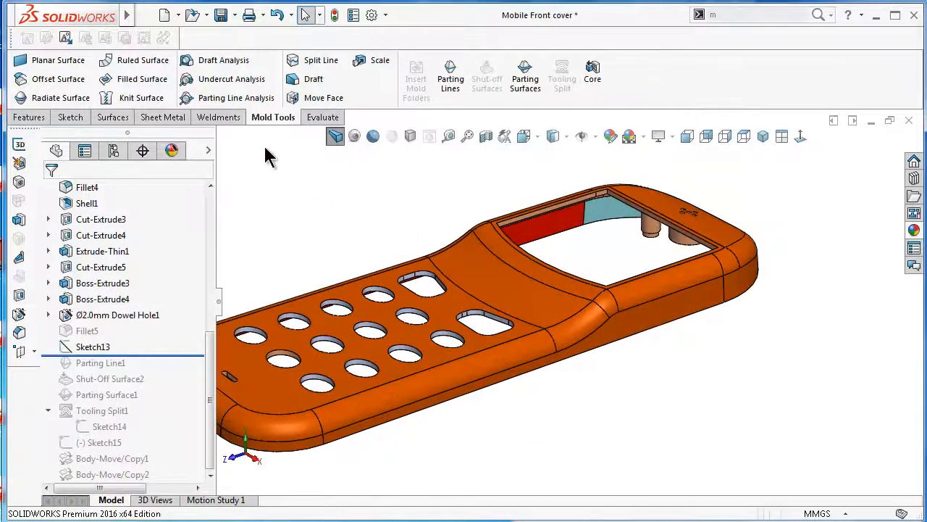
{"action": "mouse_move", "coordinate": [457, 301]}
{"action": "middle_mouse_down"}
{"action": "mouse_move", "coordinate": [415, 160]}
{"action": "mouse_move", "coordinate": [474, 313]}
{"action": "mouse_move", "coordinate": [456, 297]}
{"action": "middle_mouse_up"}
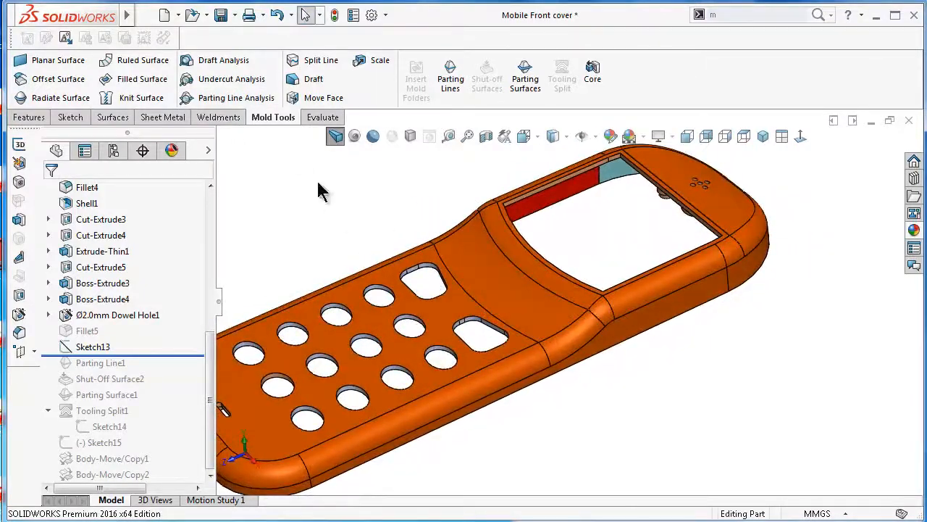
{"action": "left_click", "coordinate": [230, 80]}
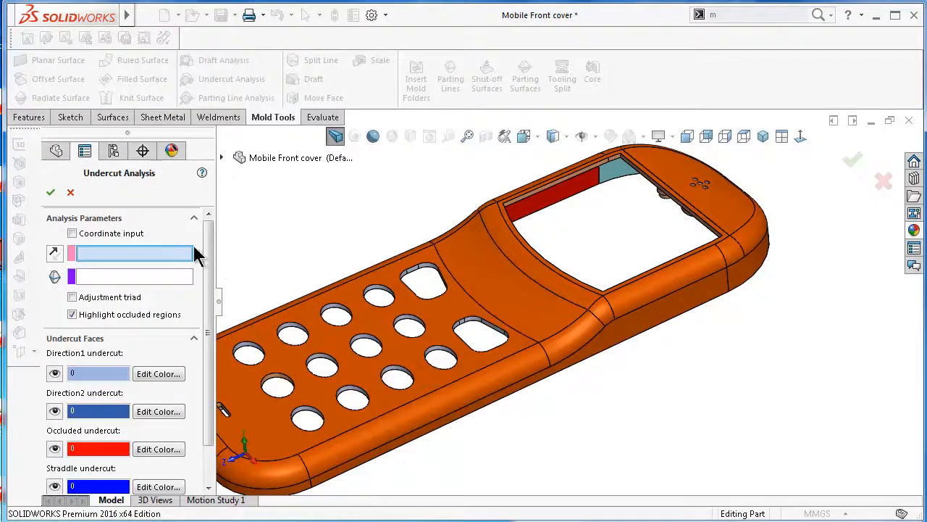
{"action": "left_click", "coordinate": [221, 157]}
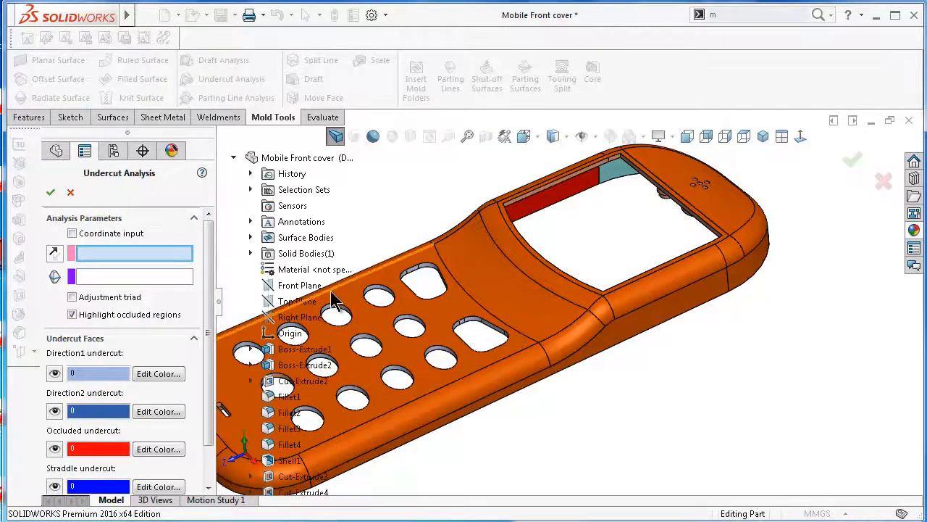
{"action": "left_click", "coordinate": [300, 301]}
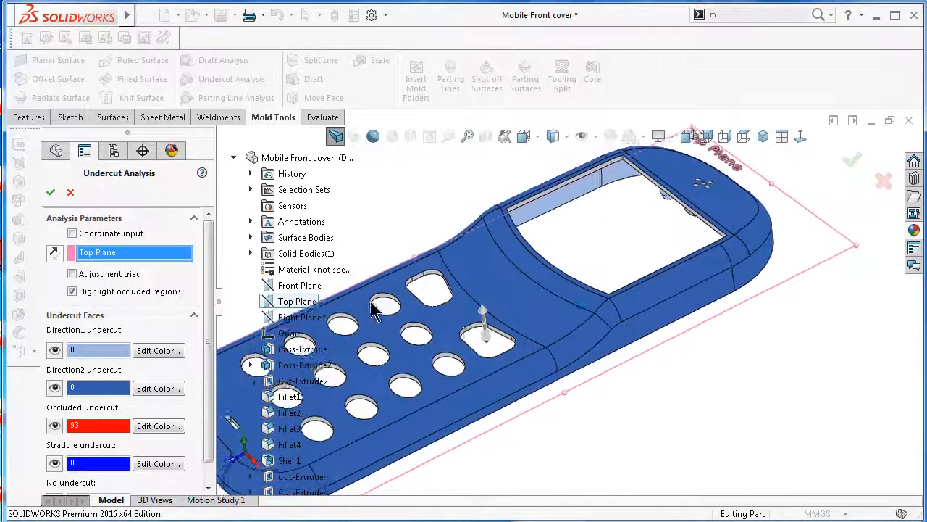
Examine the undercut colours on the cover's inner and outer faces and accept the analysis
{"action": "middle_click_drag", "start_coordinate": [533, 330], "coordinate": [757, 283]}
{"action": "scroll", "coordinate": [770, 269], "scroll_direction": "down", "scroll_amount": 6}
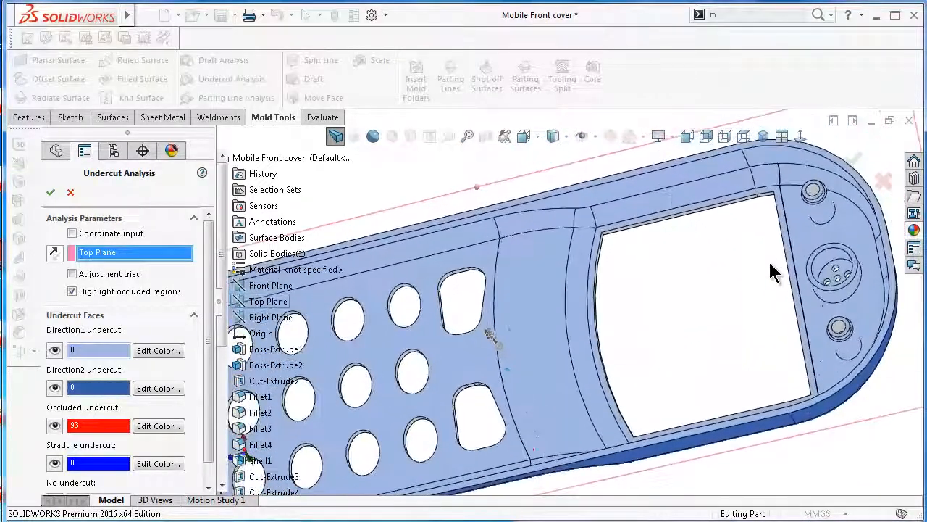
{"action": "scroll", "coordinate": [769, 260], "scroll_direction": "down", "scroll_amount": 6}
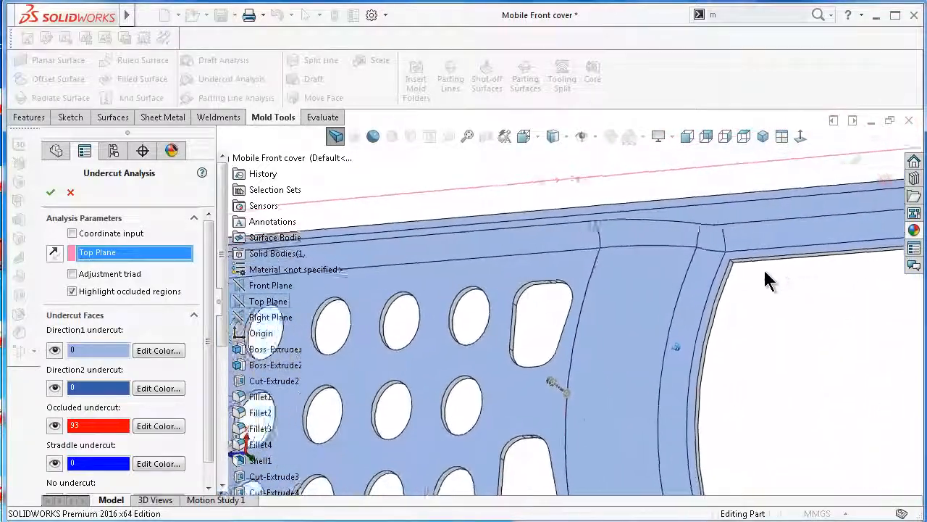
{"action": "middle_click_drag", "start_coordinate": [765, 271], "coordinate": [762, 275]}
{"action": "scroll", "coordinate": [765, 275], "scroll_direction": "down", "scroll_amount": 5}
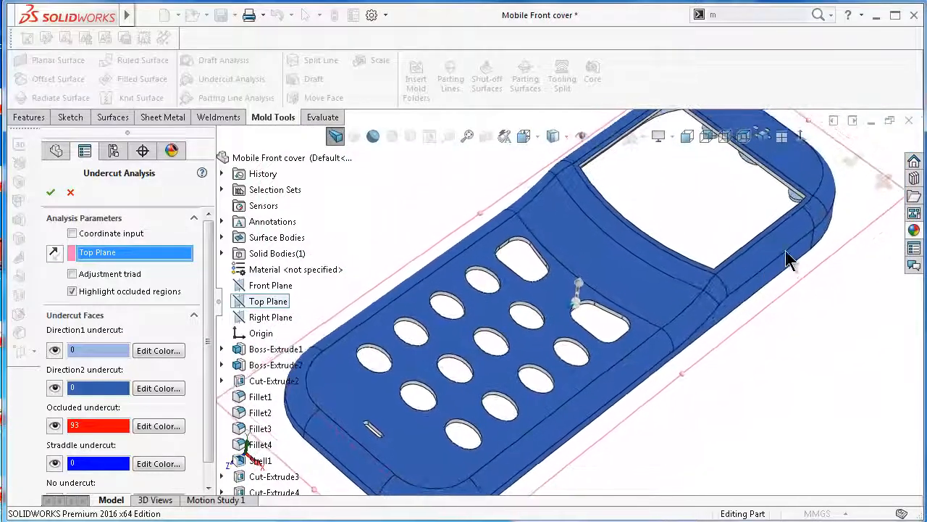
{"action": "left_click", "coordinate": [852, 164]}
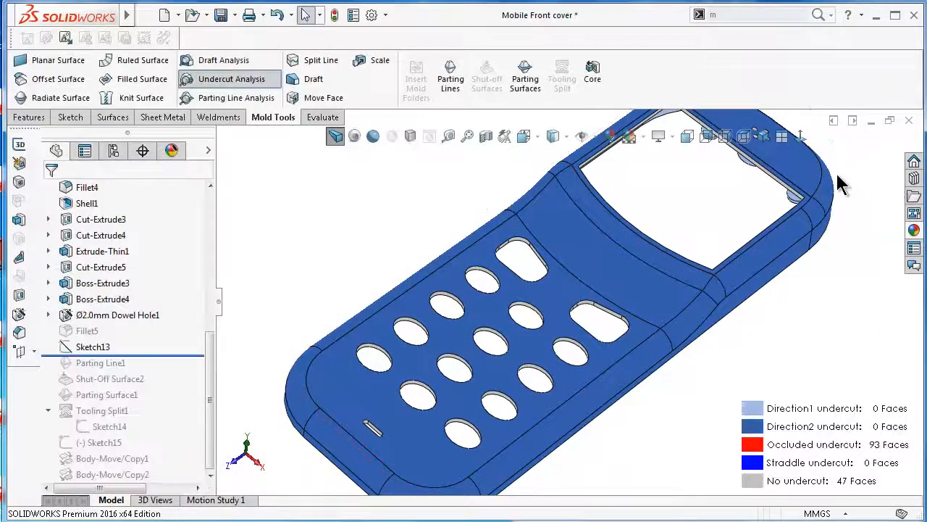
{"action": "middle_click_drag", "start_coordinate": [561, 240], "coordinate": [557, 239]}
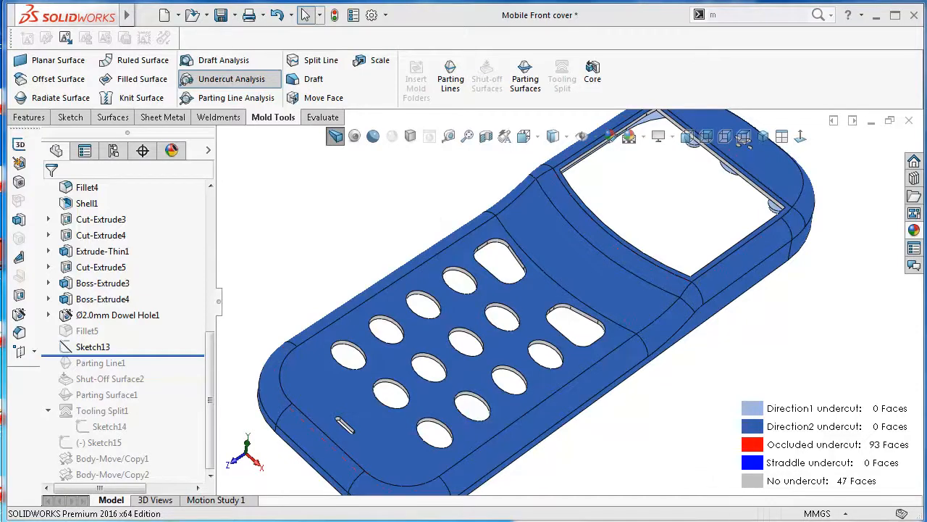
Minimize the mobile cover document and restore the Part1 document with the basket that has handle slots
{"action": "left_click", "coordinate": [871, 122]}
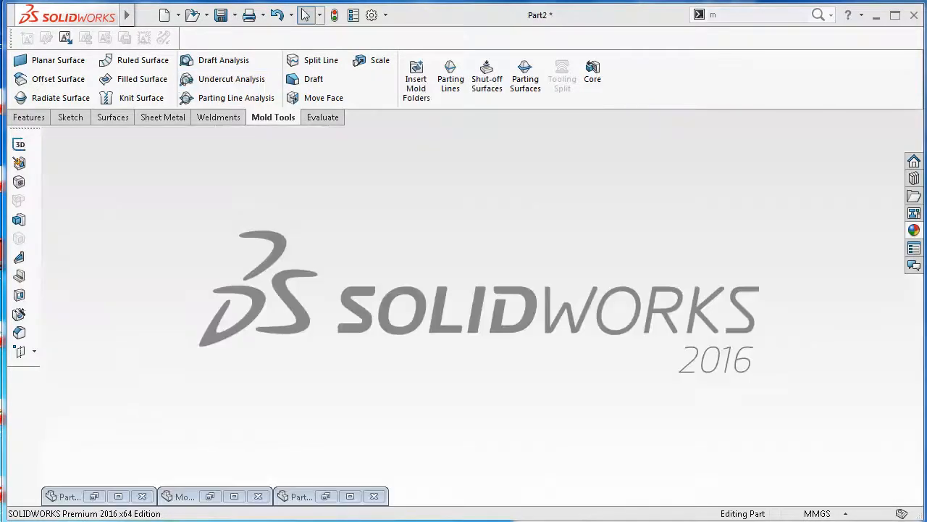
{"action": "double_click", "coordinate": [301, 498]}
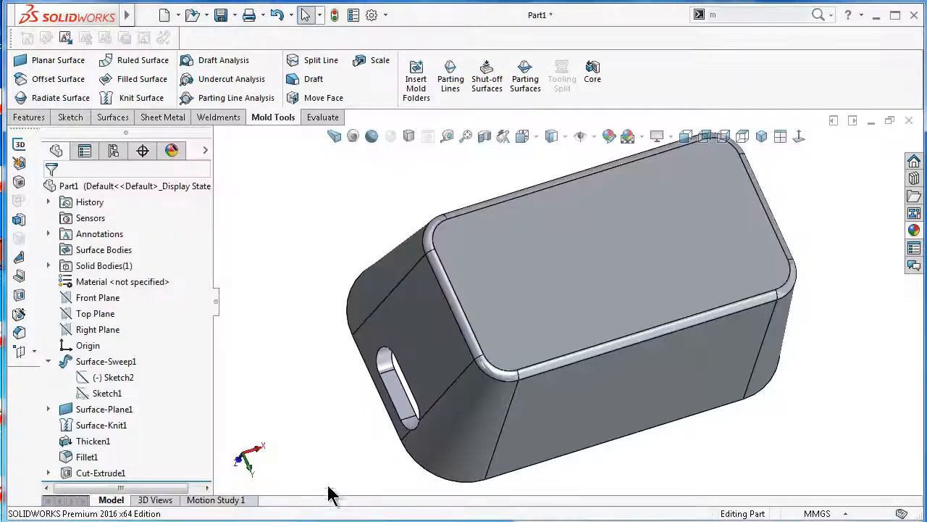
{"action": "middle_click_drag", "start_coordinate": [587, 372], "coordinate": [657, 283]}
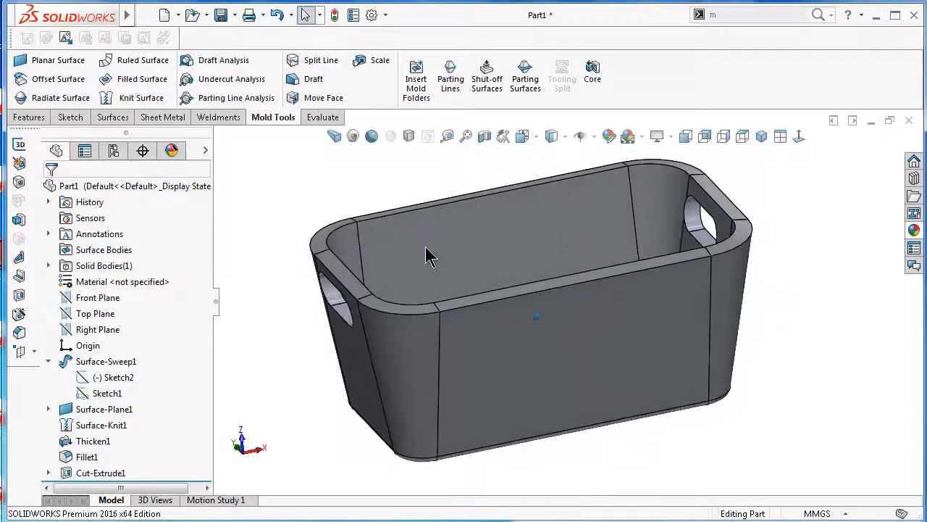
Run an undercut analysis on the basket with its flat base face as the pull direction, examining the handle slot's faces
{"action": "left_click", "coordinate": [244, 90]}
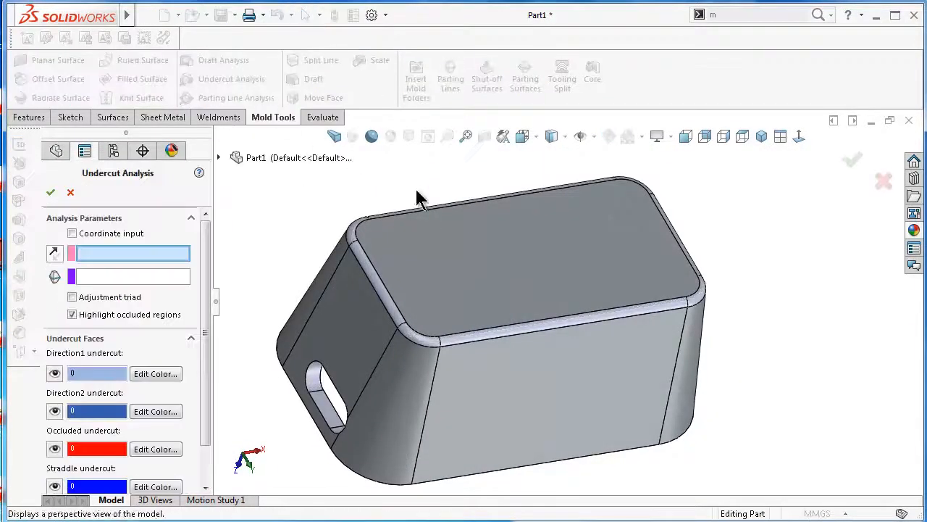
{"action": "left_click", "coordinate": [521, 267]}
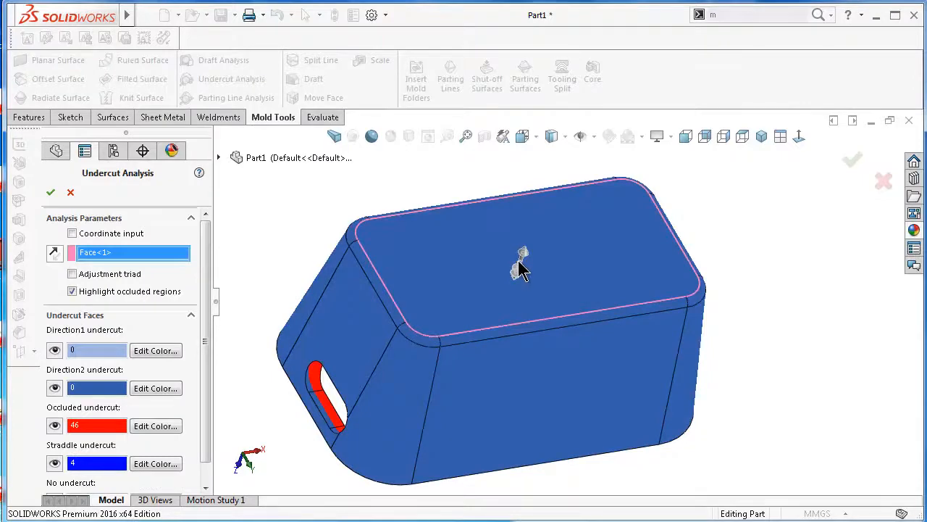
{"action": "middle_click_drag", "start_coordinate": [521, 268], "coordinate": [570, 431]}
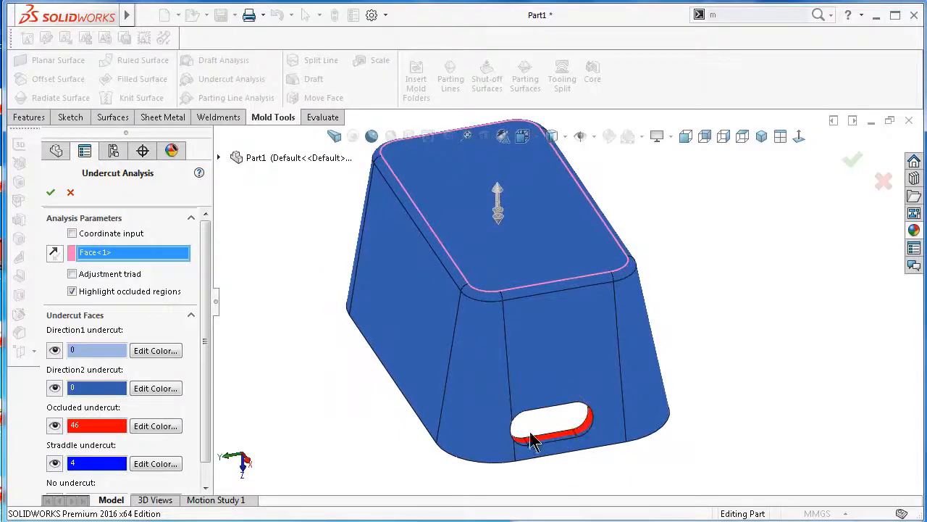
{"action": "scroll", "coordinate": [543, 435], "scroll_direction": "down", "scroll_amount": 6}
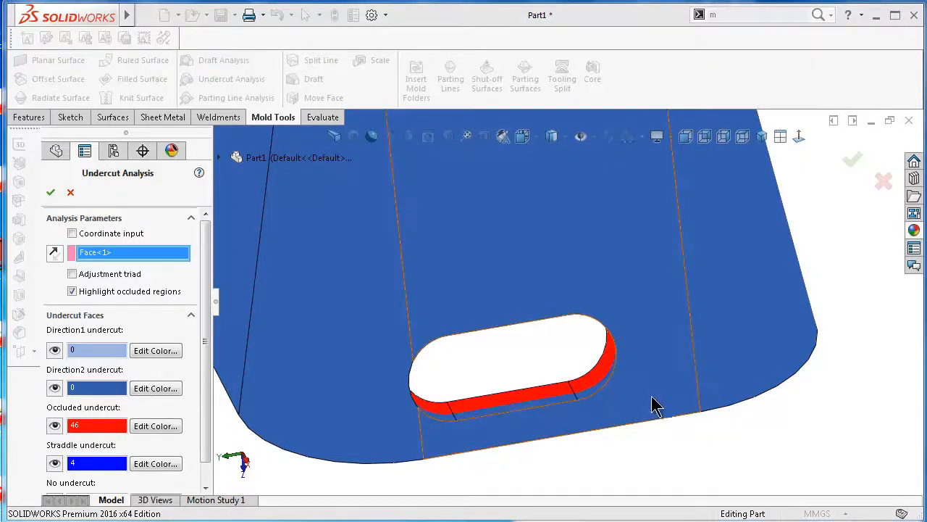
{"action": "middle_click_drag", "start_coordinate": [594, 406], "coordinate": [563, 236]}
{"action": "scroll", "coordinate": [541, 253], "scroll_direction": "up", "scroll_amount": 3}
{"action": "scroll", "coordinate": [554, 195], "scroll_direction": "up", "scroll_amount": 2}
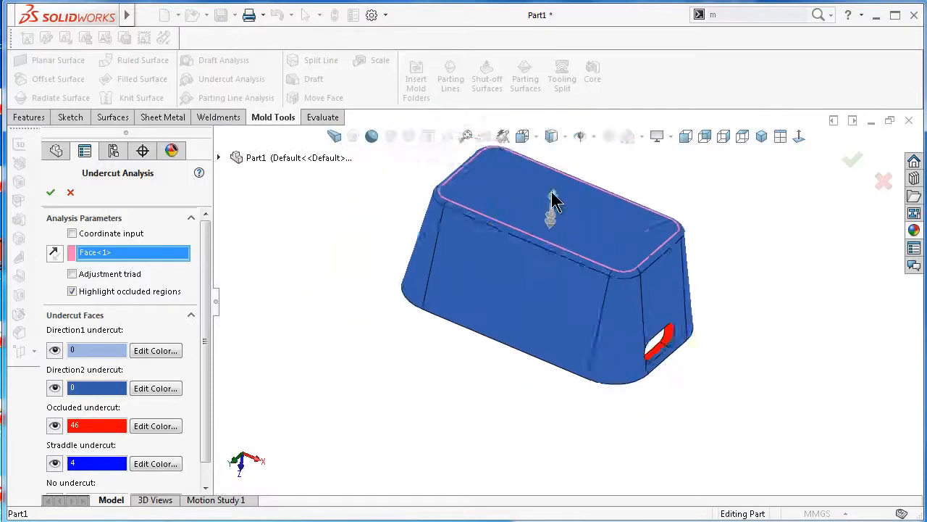
{"action": "scroll", "coordinate": [553, 195], "scroll_direction": "down", "scroll_amount": 2}
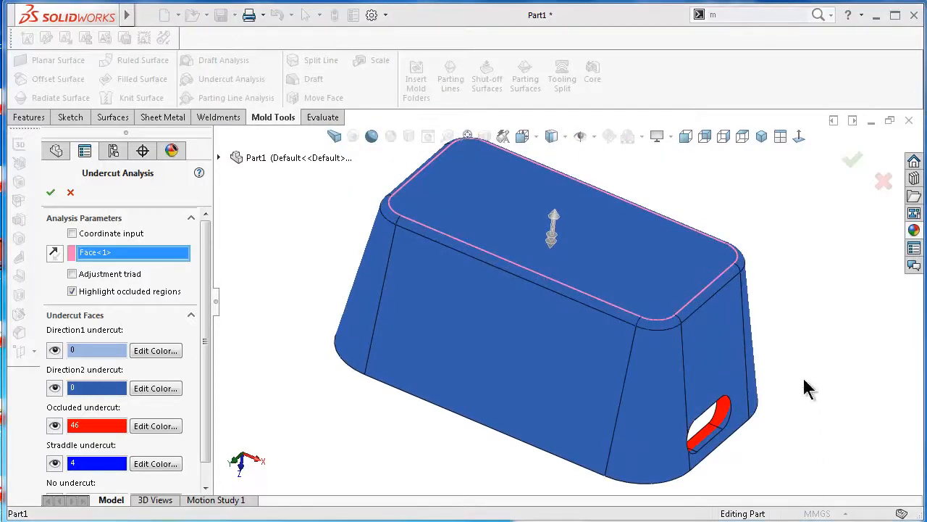
{"action": "left_click", "coordinate": [853, 165]}
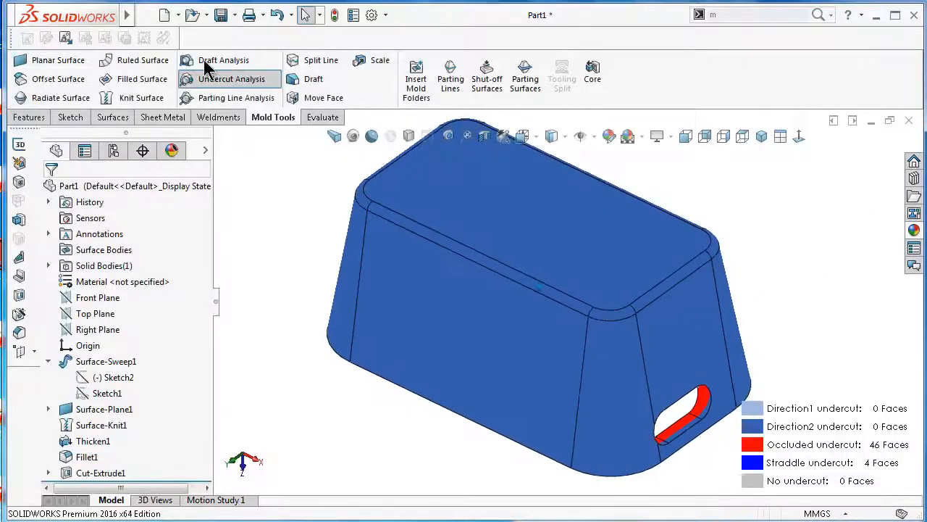
Turn off the undercut display and suppress the Cut-Extrude1 feature that forms the basket's handle slots
{"action": "left_click", "coordinate": [213, 82]}
{"action": "middle_click_drag", "start_coordinate": [782, 341], "coordinate": [615, 375]}
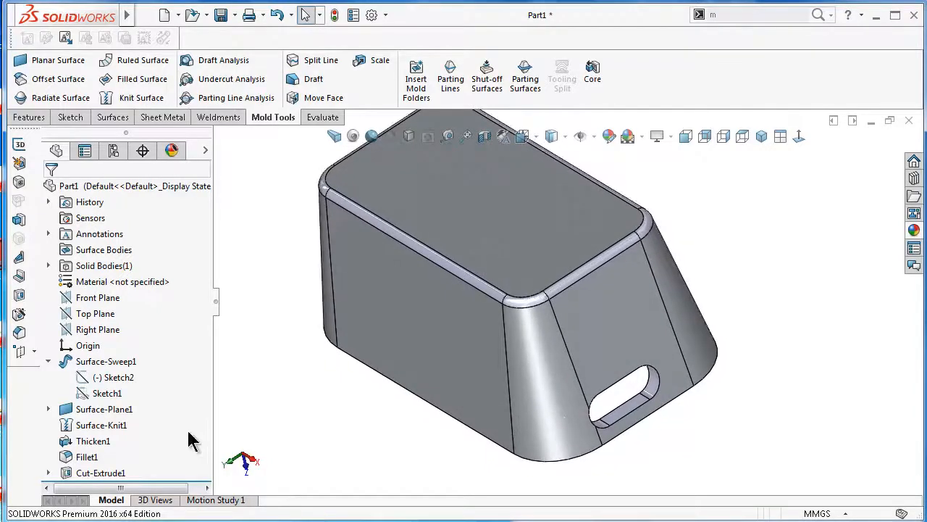
{"action": "left_click", "coordinate": [94, 472]}
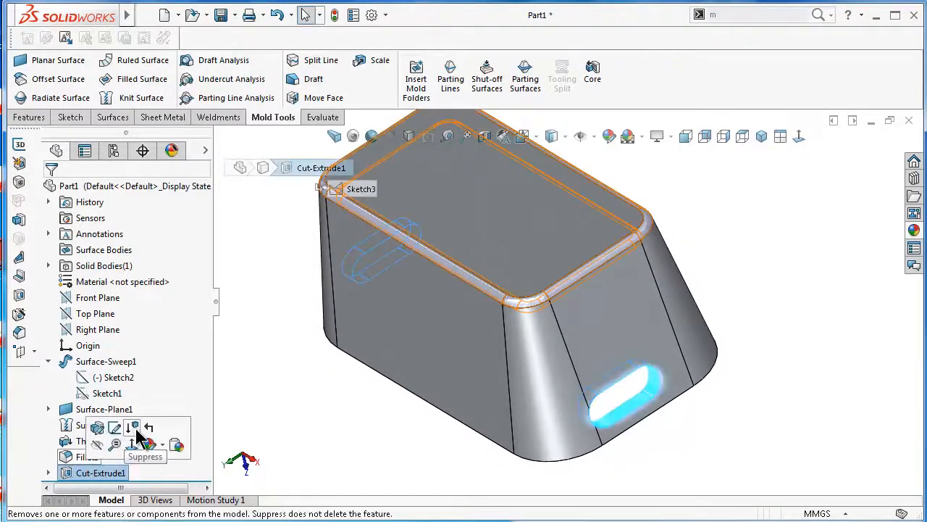
{"action": "left_click", "coordinate": [136, 432]}
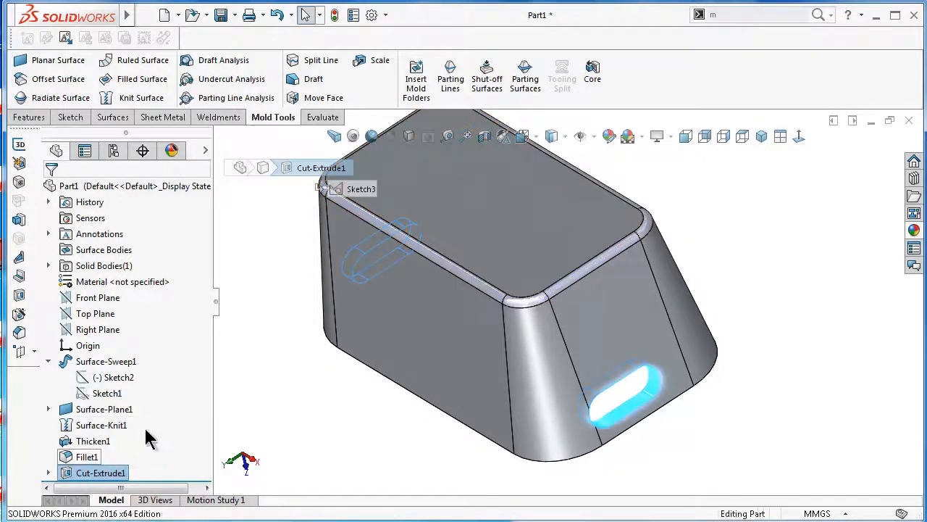
Check the basket without handle slots for undercuts, using its base face as the pull direction, and close the analysis without saving it
{"action": "left_click", "coordinate": [216, 82]}
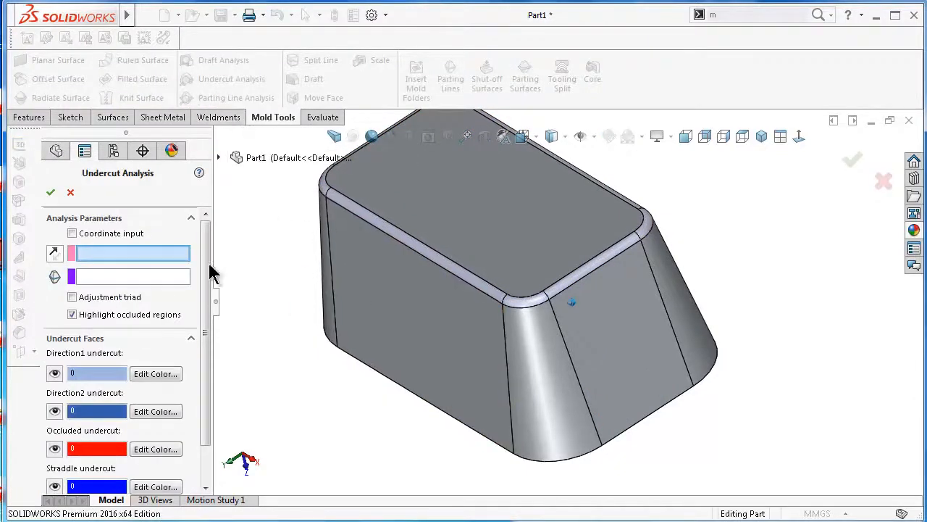
{"action": "left_click", "coordinate": [517, 224]}
{"action": "middle_click_drag", "start_coordinate": [519, 218], "coordinate": [807, 186]}
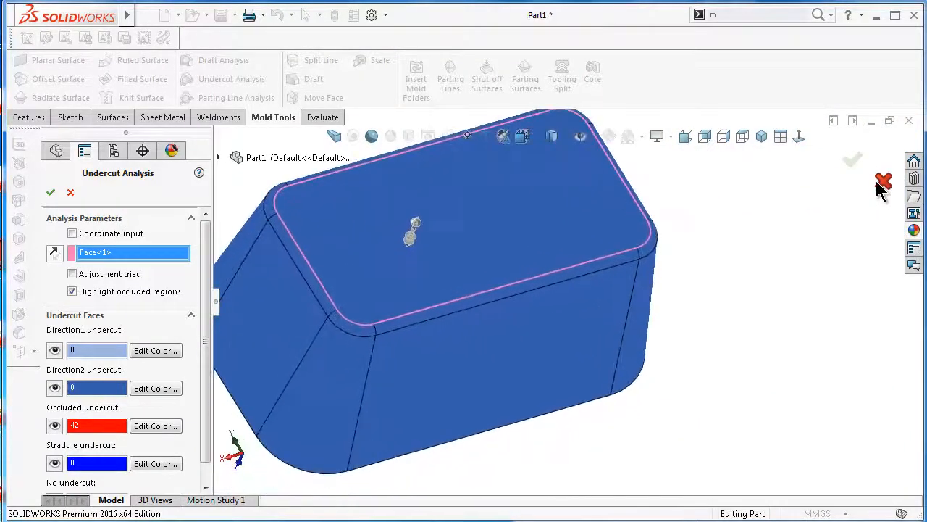
{"action": "left_click", "coordinate": [883, 185]}
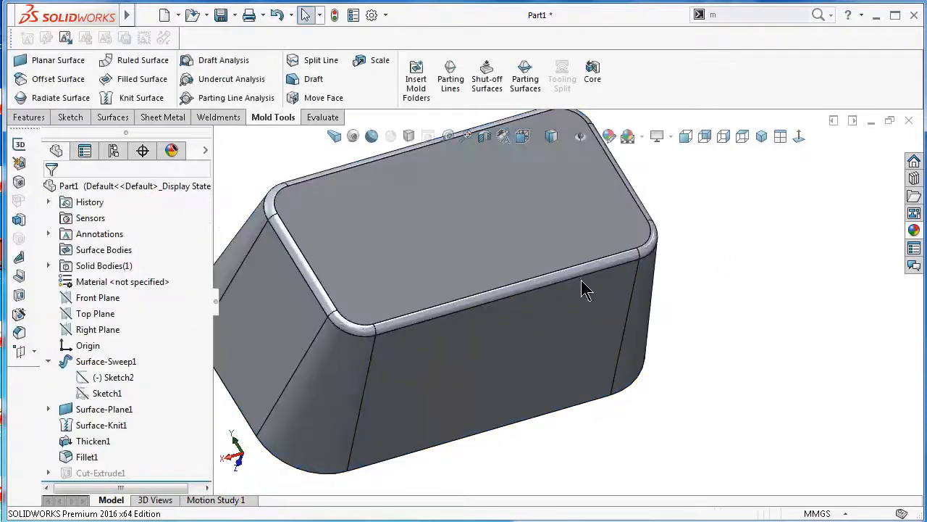
Unsuppress Cut-Extrude1 to restore the basket's handle slots
{"action": "left_click", "coordinate": [109, 475]}
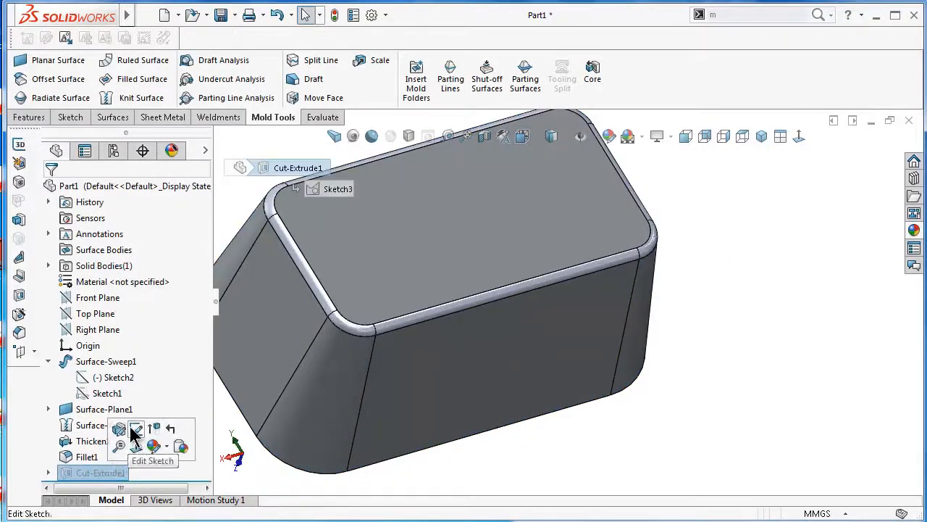
{"action": "left_click", "coordinate": [153, 429]}
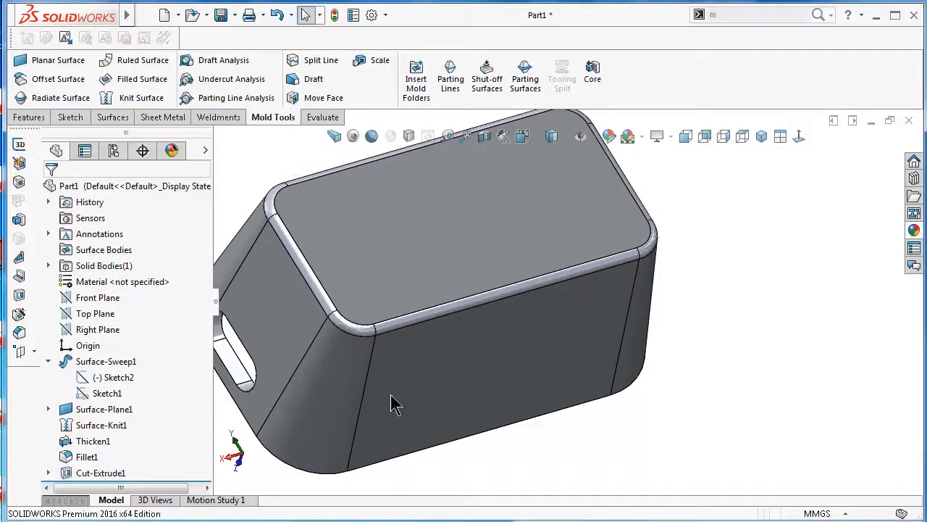
{"action": "middle_click_drag", "start_coordinate": [606, 345], "coordinate": [602, 169]}
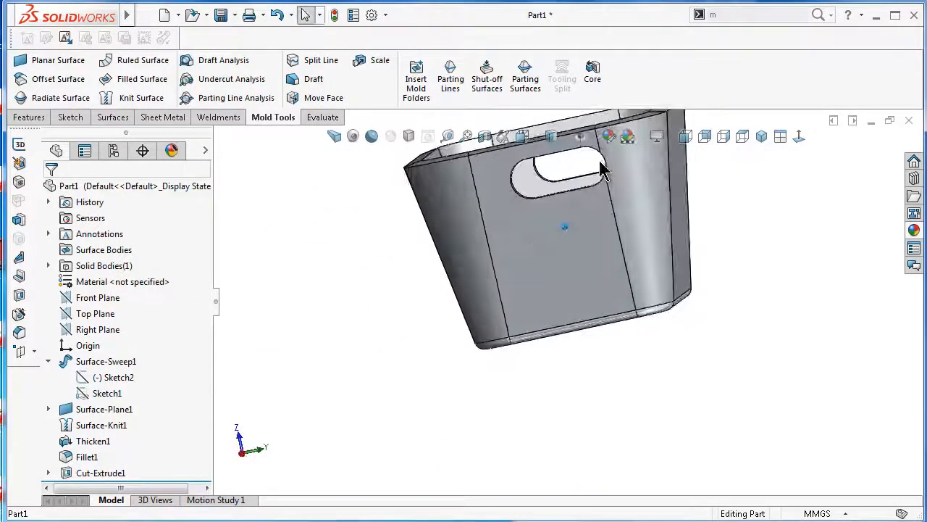
{"action": "scroll", "coordinate": [600, 160], "scroll_direction": "down", "scroll_amount": 3}
{"action": "scroll", "coordinate": [588, 194], "scroll_direction": "up", "scroll_amount": 2}
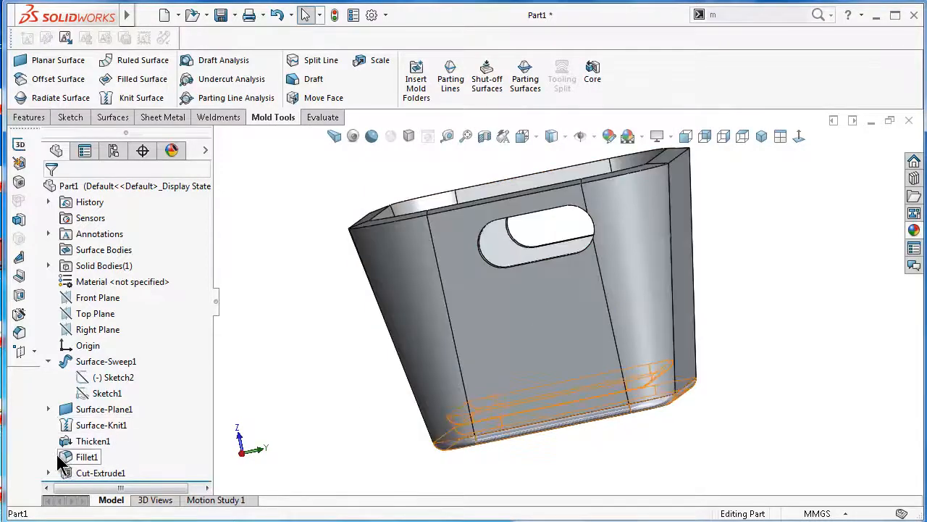
Open the slot sketch of Cut-Extrude1 for editing and orient the view normal to it
{"action": "left_click", "coordinate": [47, 472]}
{"action": "left_click", "coordinate": [114, 474]}
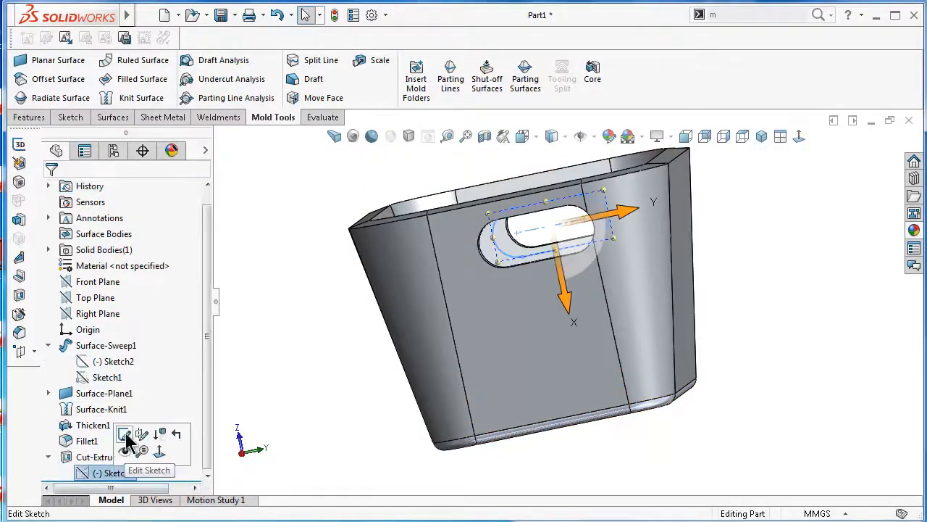
{"action": "left_click", "coordinate": [127, 438]}
{"action": "middle_click_drag", "start_coordinate": [602, 223], "coordinate": [706, 164]}
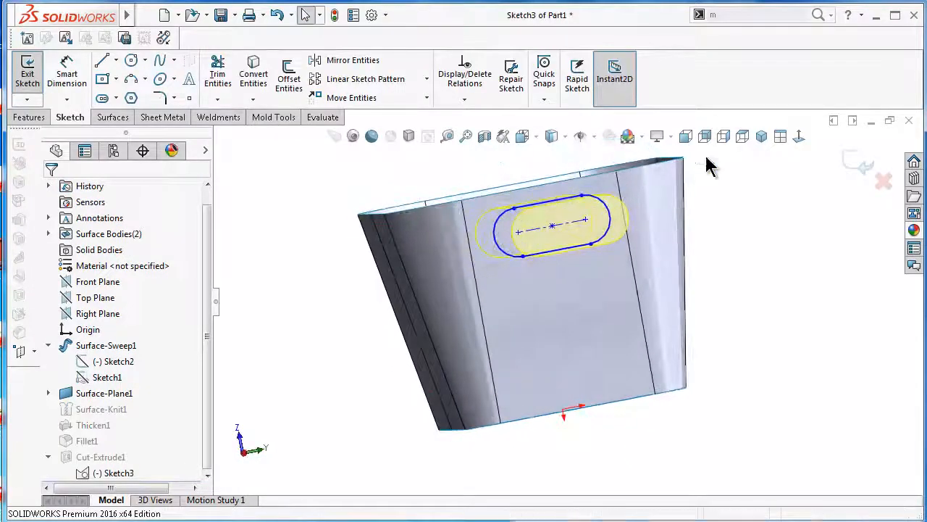
{"action": "left_click", "coordinate": [799, 136]}
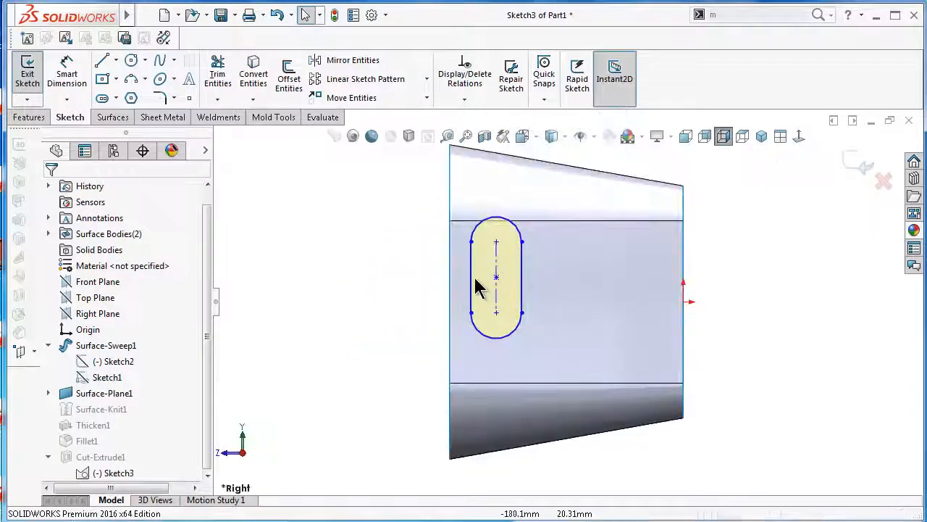
Widen the handle slot until its side extends beyond the basket's open rim, and exit the sketch
{"action": "left_click_drag", "start_coordinate": [473, 284], "coordinate": [439, 290]}
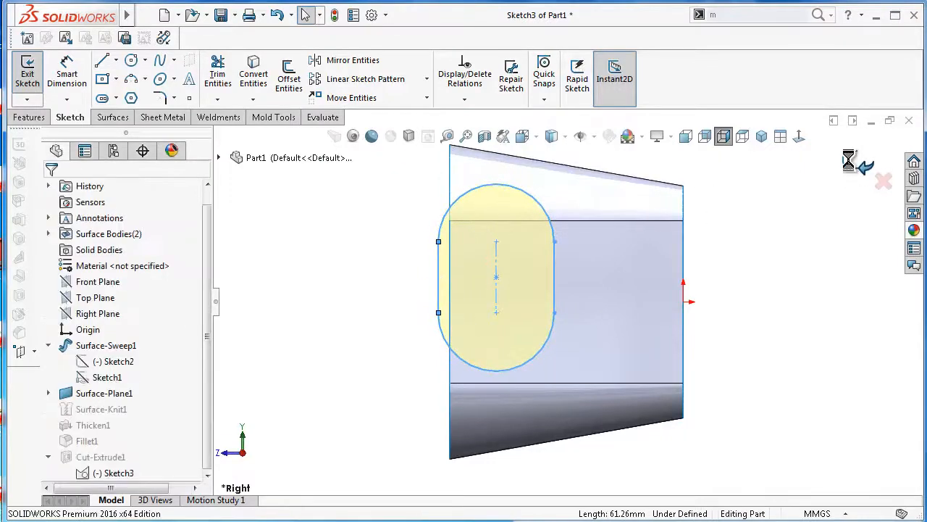
{"action": "left_click", "coordinate": [855, 163]}
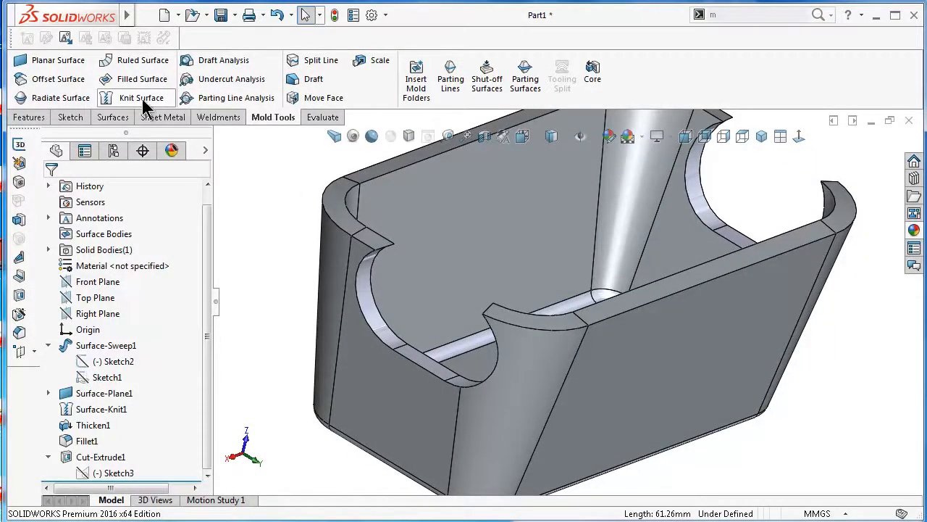
Check the basket with the widened handle slots for undercuts, using its base face as the pull direction, and close the analysis without saving it
{"action": "left_click", "coordinate": [229, 79]}
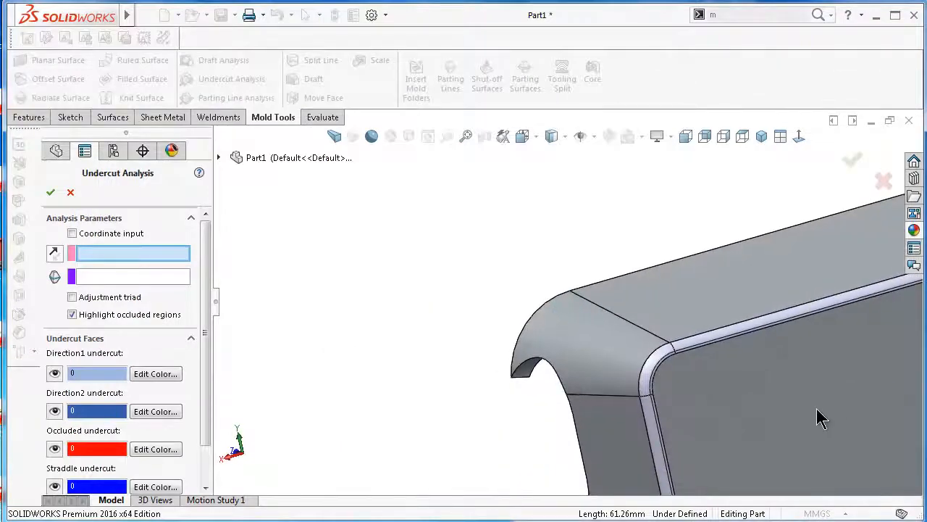
{"action": "left_click", "coordinate": [818, 410]}
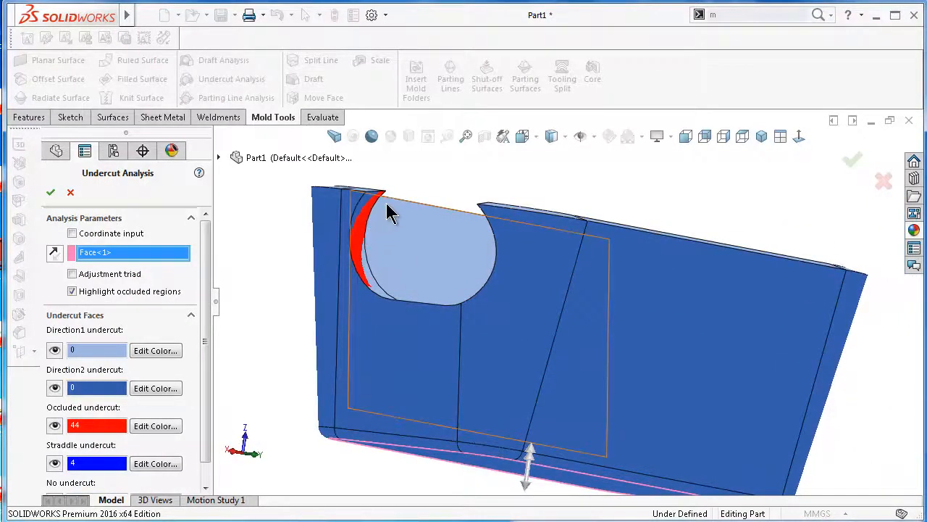
{"action": "left_click", "coordinate": [884, 181]}
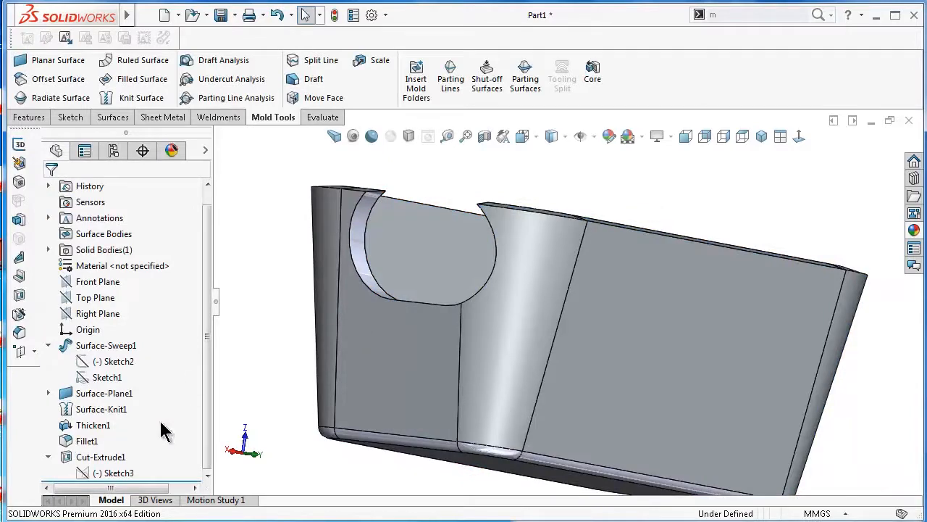
Reopen the handle slot sketch of Cut-Extrude1 normal to its plane and move the slot's centre onto the basket's rim edge
{"action": "left_click", "coordinate": [120, 474]}
{"action": "left_click", "coordinate": [129, 440]}
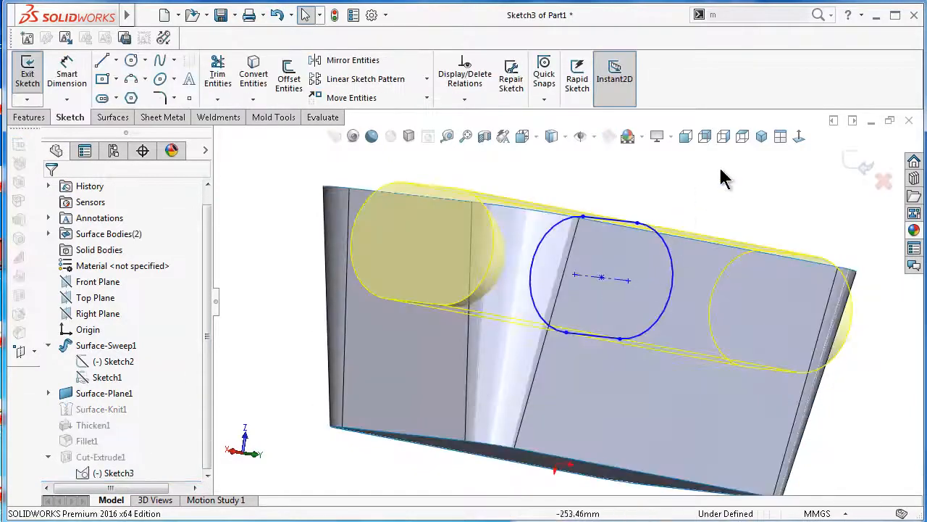
{"action": "left_click", "coordinate": [797, 138]}
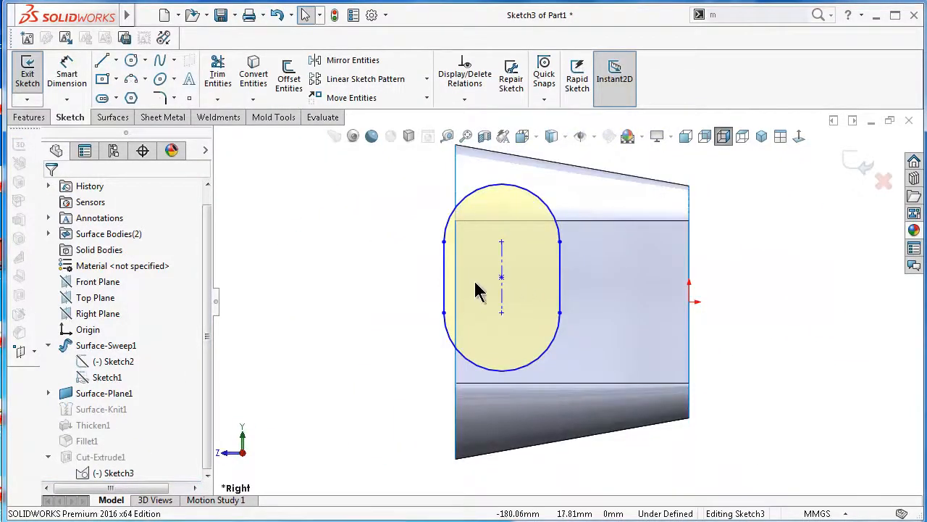
{"action": "left_click_drag", "start_coordinate": [505, 286], "coordinate": [457, 281]}
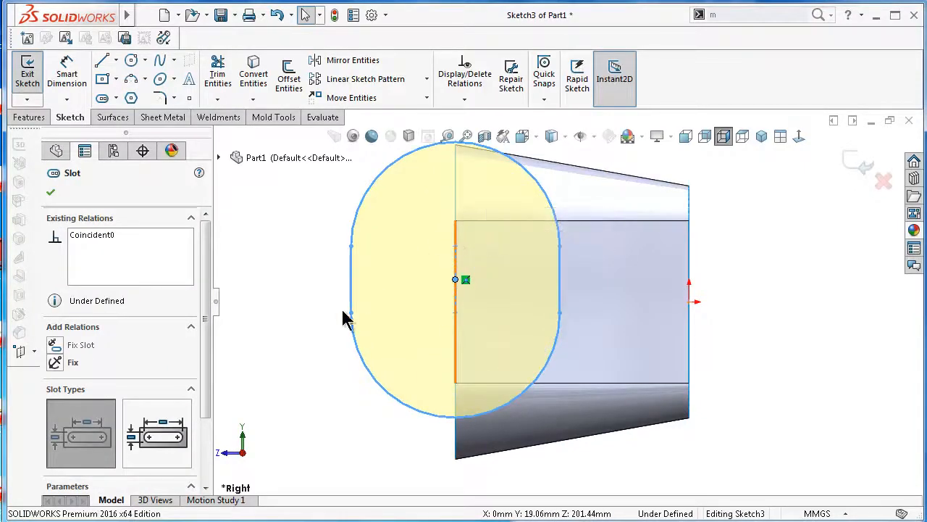
{"action": "right_click", "coordinate": [290, 174]}
{"action": "left_click", "coordinate": [773, 335]}
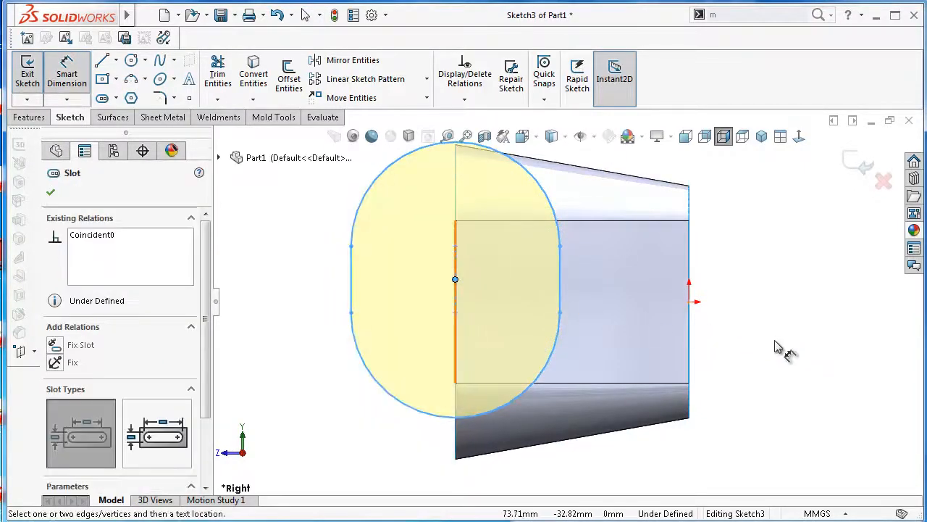
{"action": "key", "text": "Escape"}
{"action": "key", "text": "Escape"}
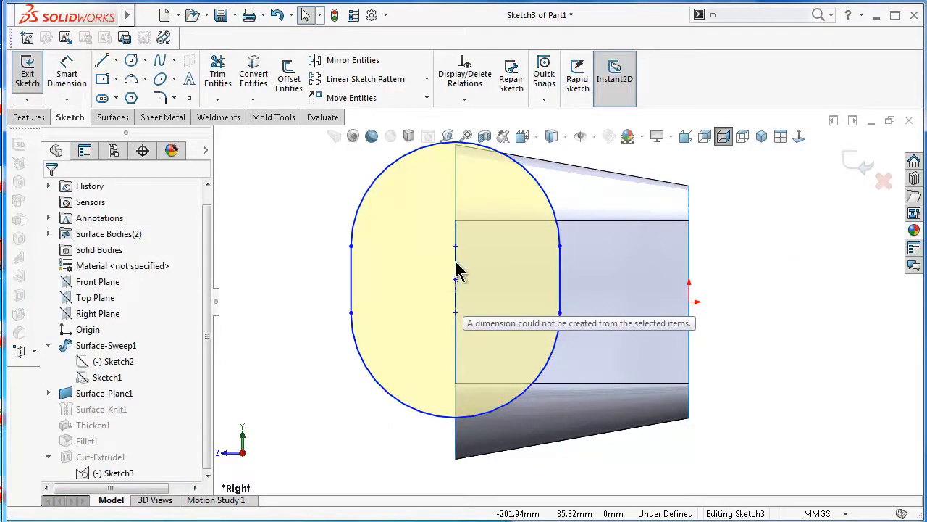
Shorten the slot by moving its centre to the midpoint of the basket's rim edge, and exit the sketch
{"action": "left_click", "coordinate": [459, 272]}
{"action": "key", "text": "z"}
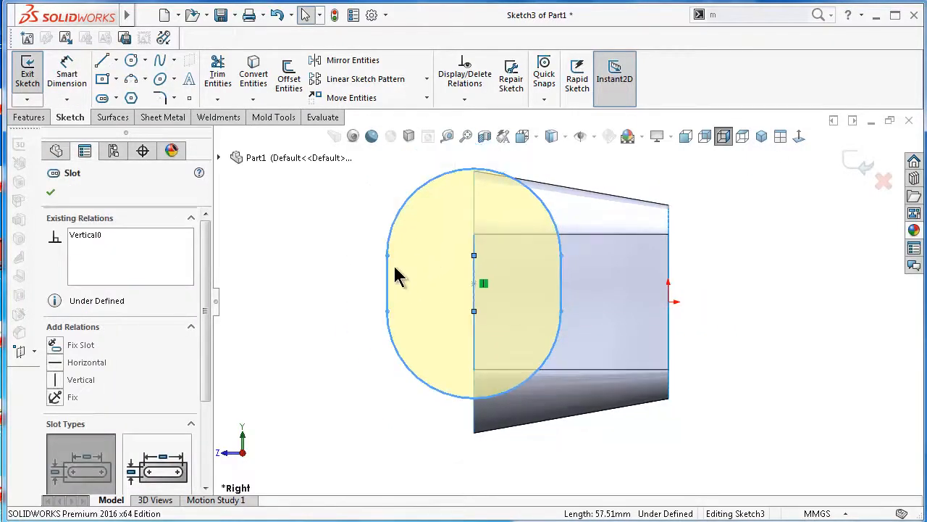
{"action": "mouse_move", "coordinate": [473, 258]}
{"action": "left_mouse_down"}
{"action": "mouse_move", "coordinate": [477, 310]}
{"action": "mouse_move", "coordinate": [474, 303]}
{"action": "left_mouse_up"}
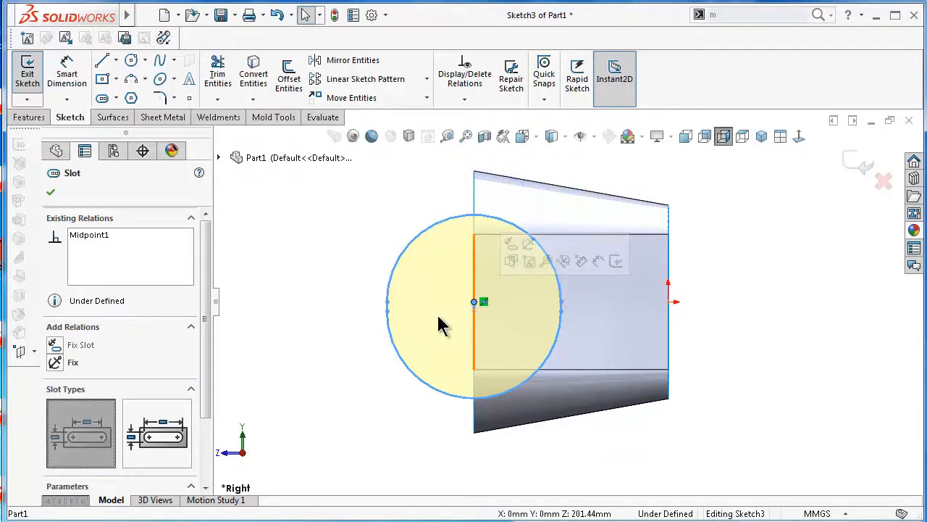
{"action": "left_click", "coordinate": [861, 166]}
Run an undercut analysis on the basket with its open-topped handle cutouts, pulling along the base face, and discard the analysis
{"action": "middle_click_drag", "start_coordinate": [710, 258], "coordinate": [413, 168]}
{"action": "left_click", "coordinate": [237, 84]}
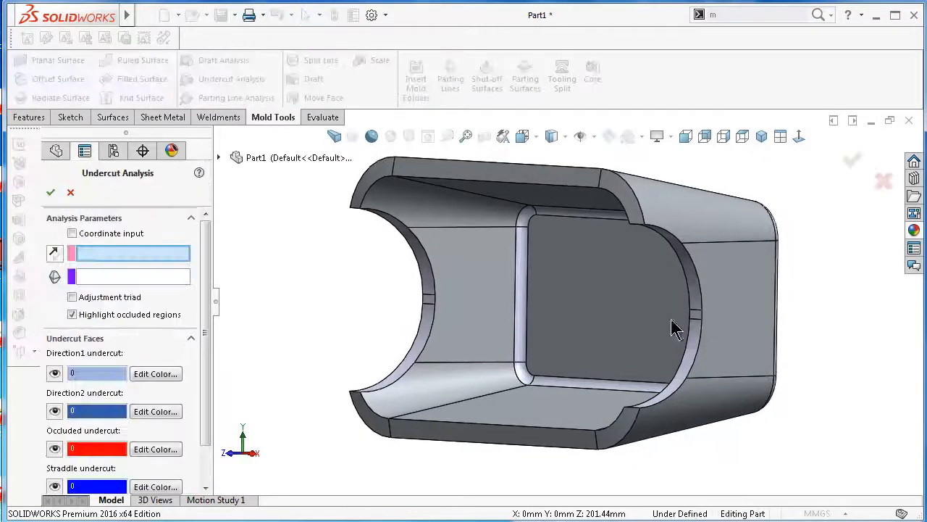
{"action": "middle_click_drag", "start_coordinate": [628, 310], "coordinate": [551, 244]}
{"action": "left_click", "coordinate": [640, 304]}
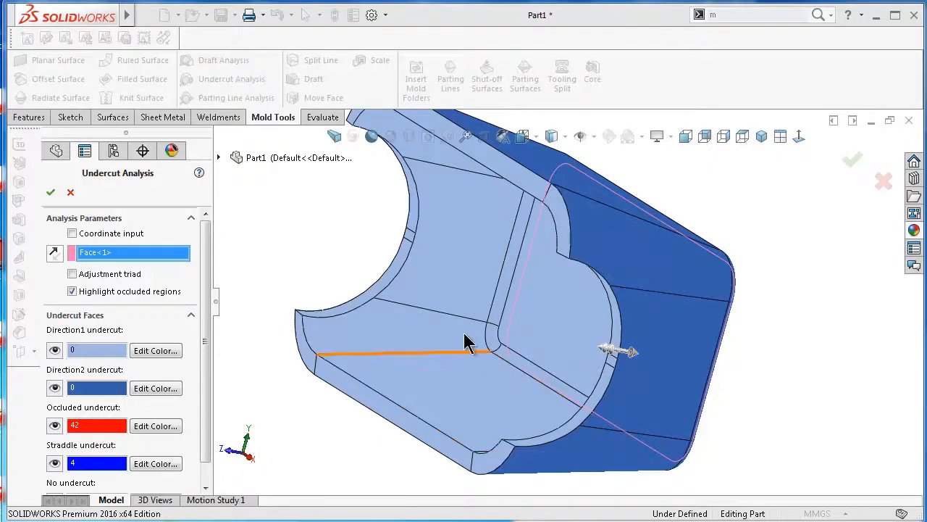
{"action": "left_click", "coordinate": [70, 192]}
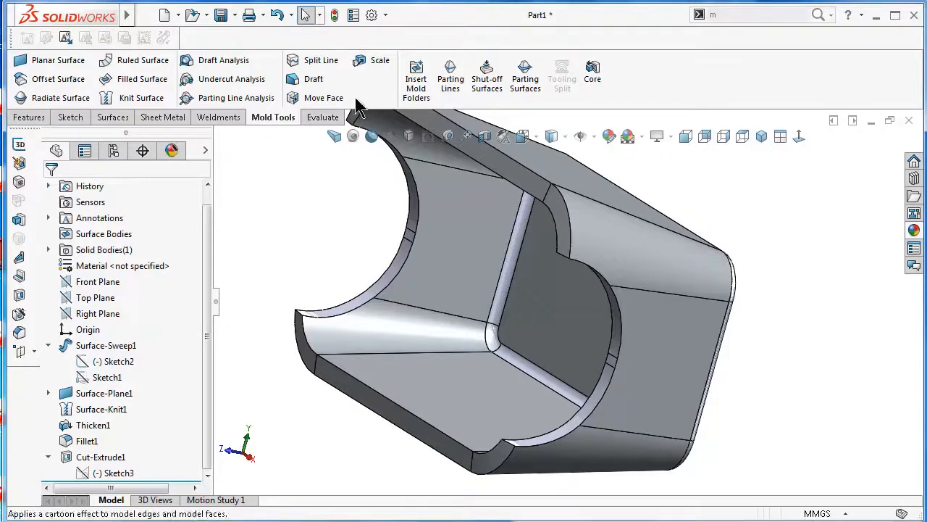
Create a new part document
{"action": "mouse_move", "coordinate": [128, 15]}
{"action": "left_click", "coordinate": [171, 14]}
{"action": "left_click", "coordinate": [778, 263]}
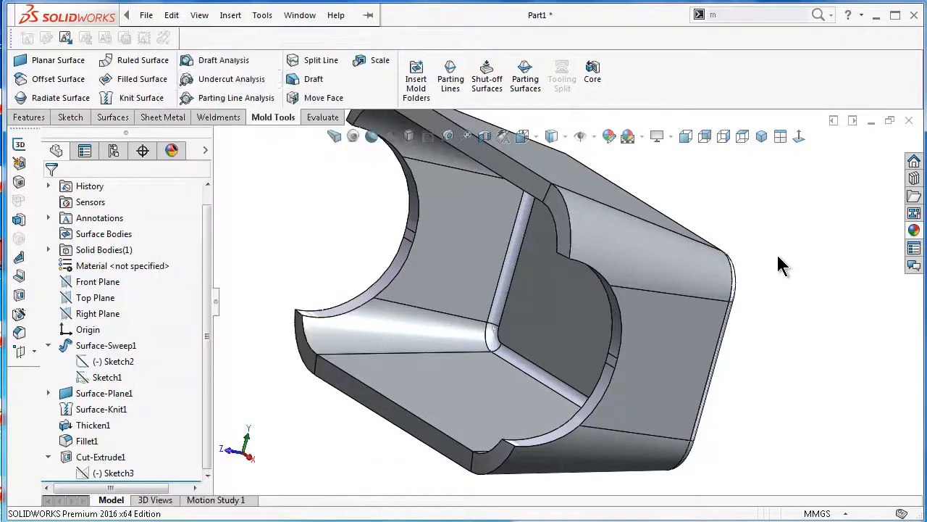
{"action": "left_click", "coordinate": [165, 14]}
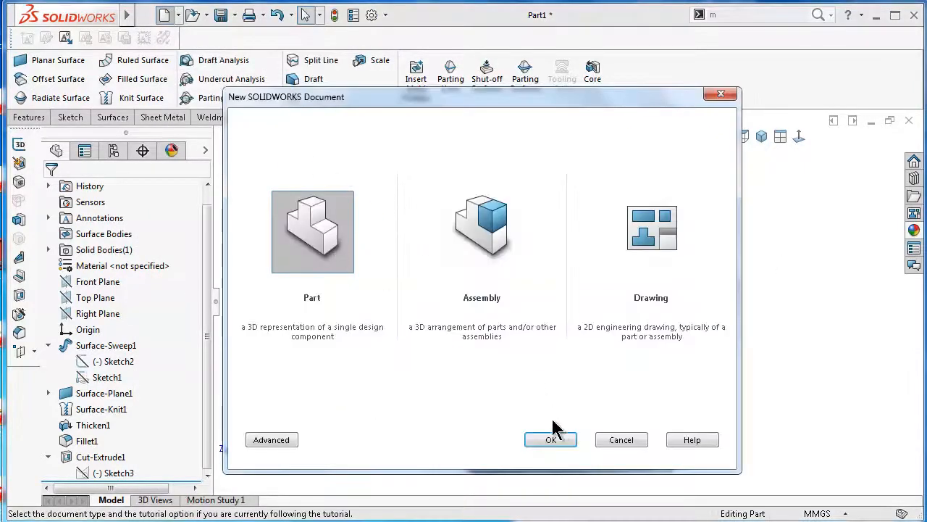
{"action": "left_click", "coordinate": [556, 437]}
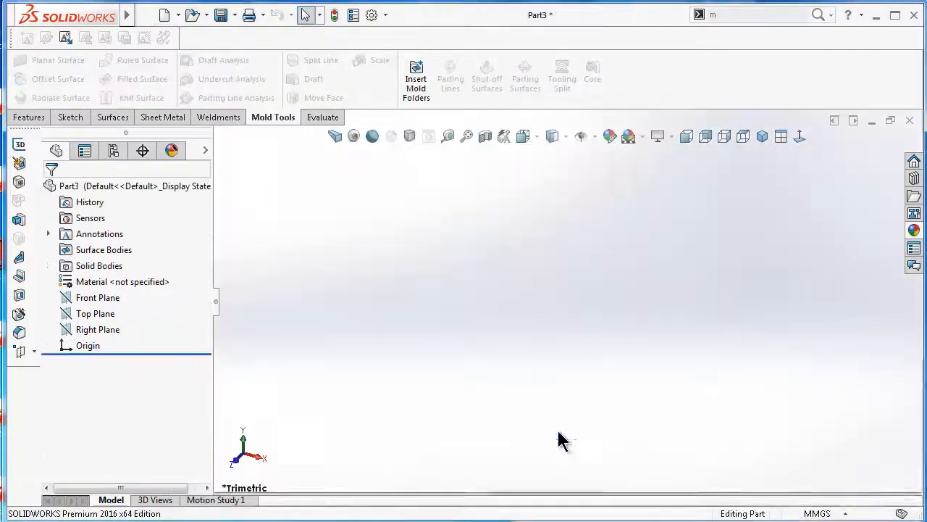
Sketch a centre rectangle about 254 by 115 mm on the Top Plane, centred on the origin
{"action": "left_click", "coordinate": [105, 314]}
{"action": "left_click", "coordinate": [129, 297]}
{"action": "left_click", "coordinate": [102, 78]}
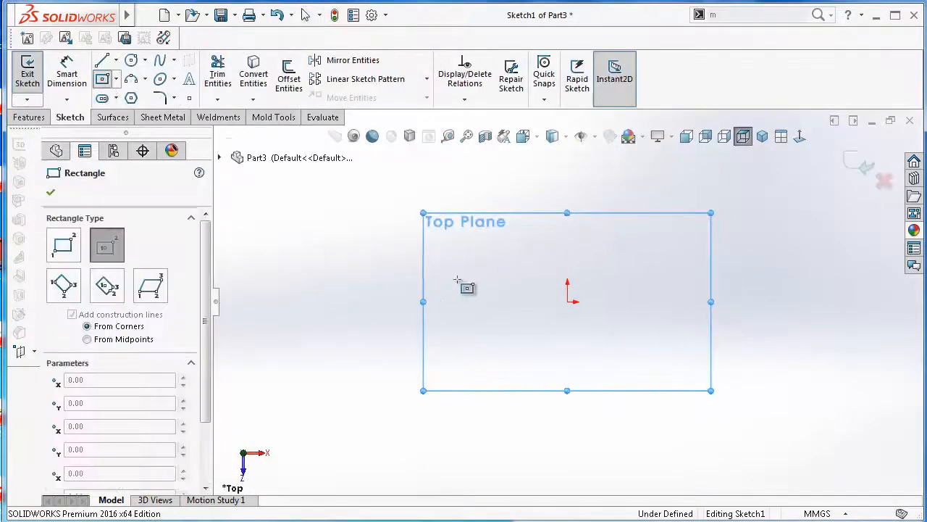
{"action": "left_click", "coordinate": [568, 301]}
{"action": "left_click", "coordinate": [363, 209]}
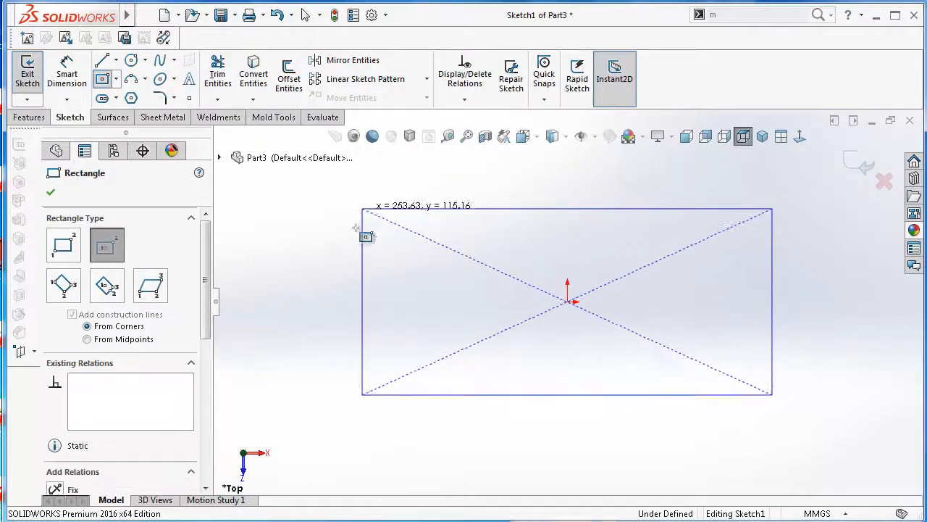
Dimension the rectangle to 200 mm on its short side and 400 mm on its long side
{"action": "key", "text": "d"}
{"action": "left_click", "coordinate": [362, 270]}
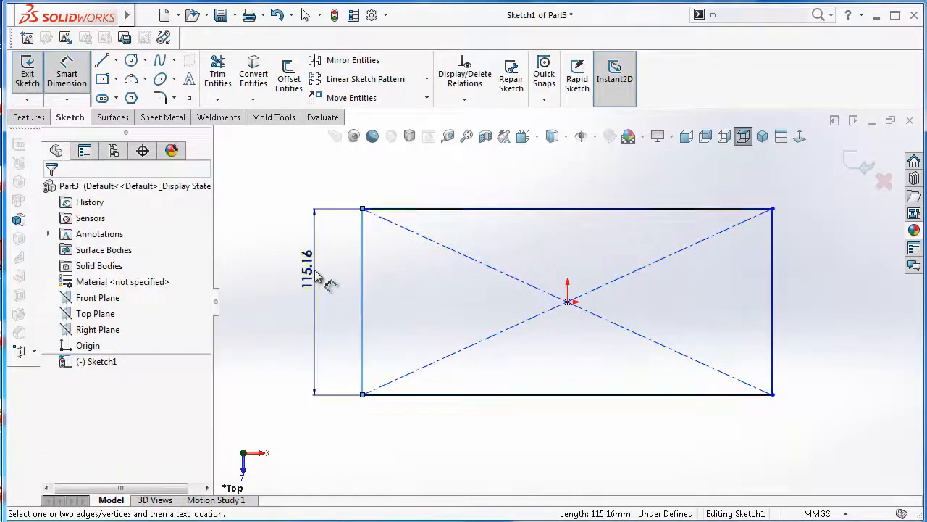
{"action": "left_click", "coordinate": [316, 290]}
{"action": "type", "text": "200"}
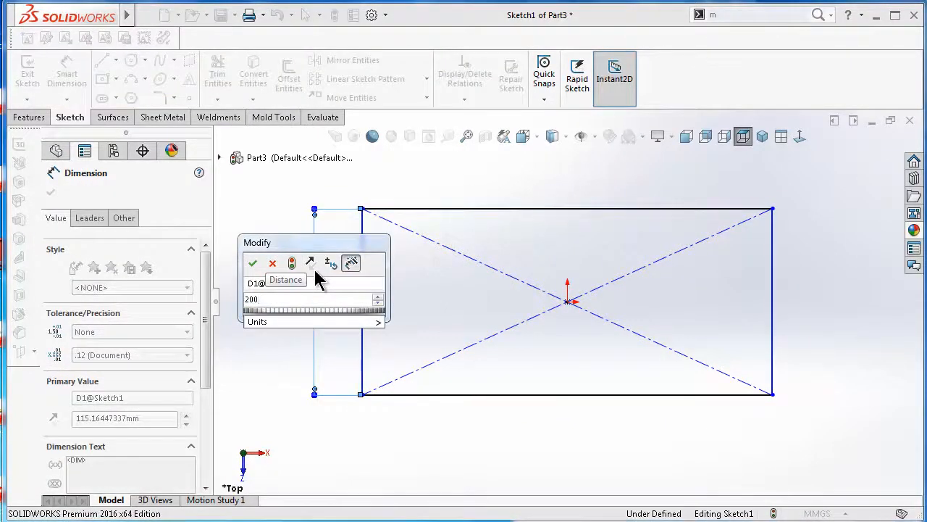
{"action": "key", "text": "Return"}
{"action": "left_click", "coordinate": [540, 398]}
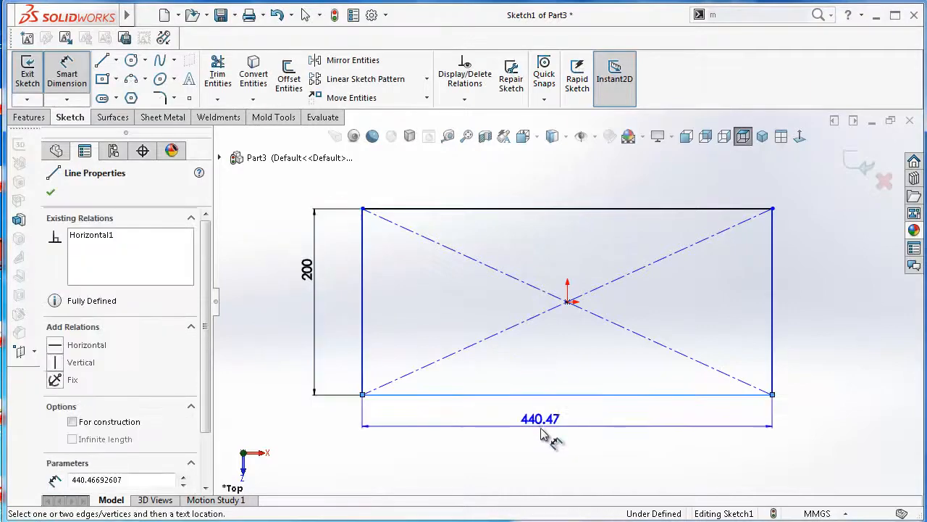
{"action": "left_click", "coordinate": [548, 433]}
{"action": "type", "text": "400"}
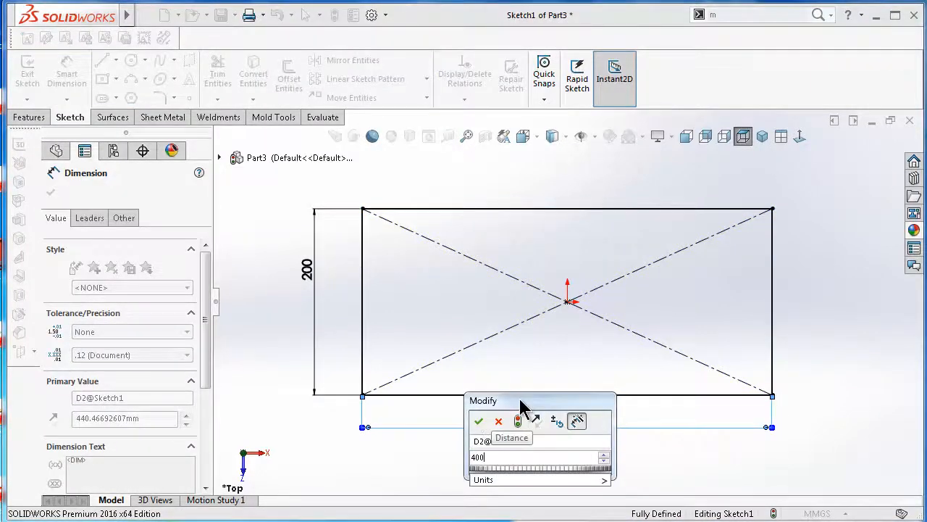
{"action": "key", "text": "Return"}
Round all four corners of the rectangle with 40 mm sketch fillets and leave the fillet command
{"action": "left_click", "coordinate": [160, 98]}
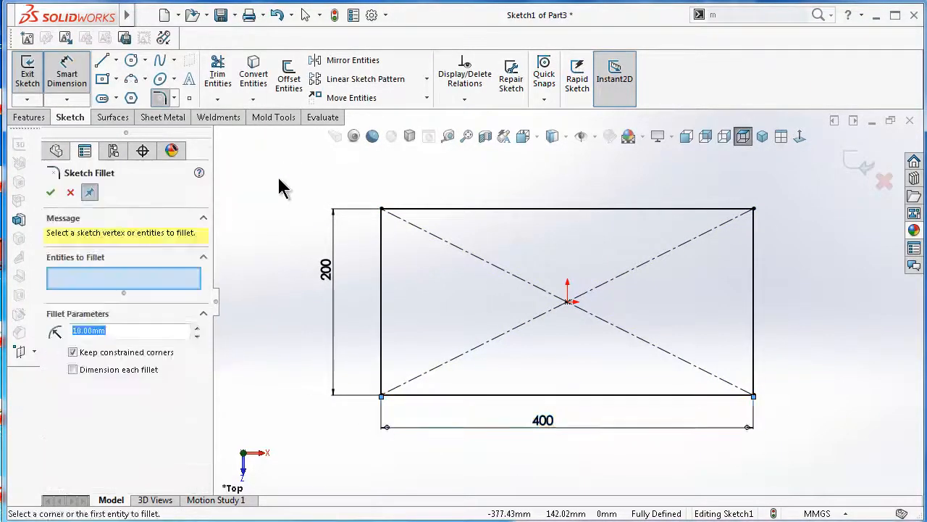
{"action": "left_click_drag", "start_coordinate": [282, 181], "coordinate": [800, 454]}
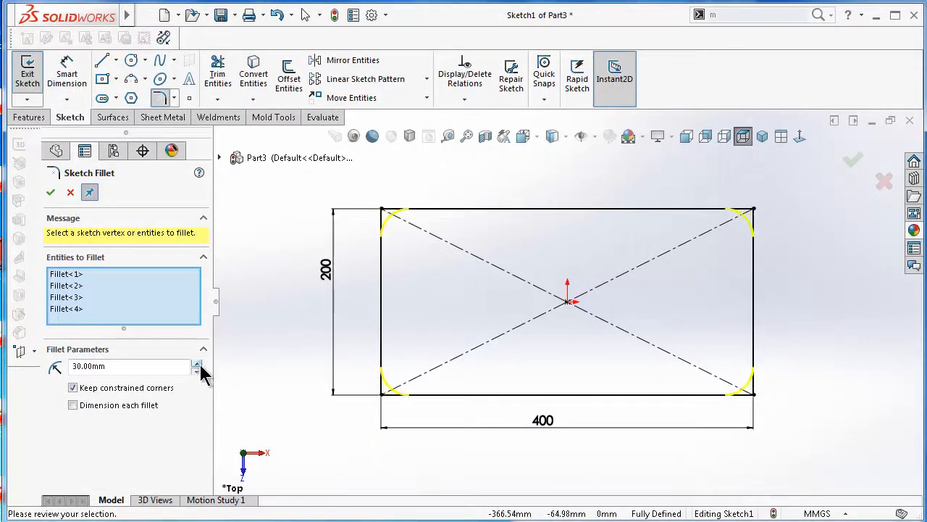
{"action": "left_click", "coordinate": [50, 192]}
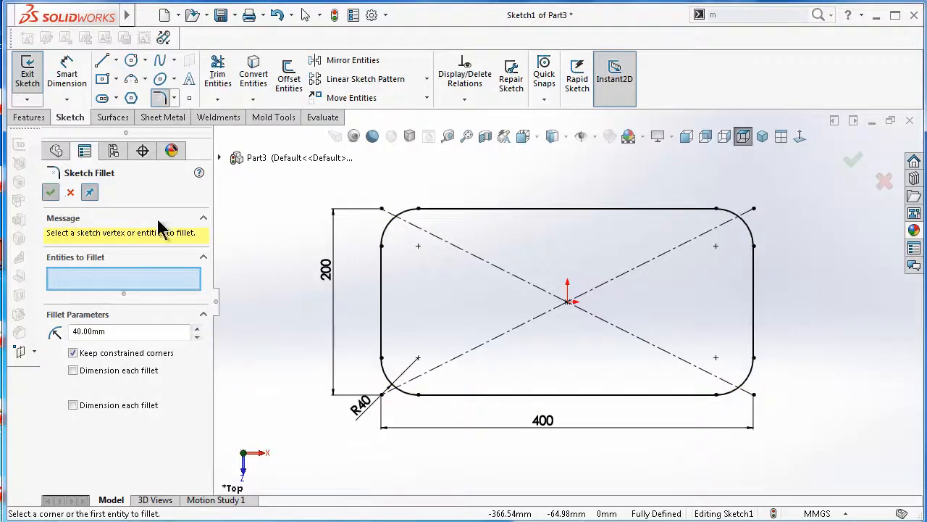
{"action": "left_click", "coordinate": [25, 117]}
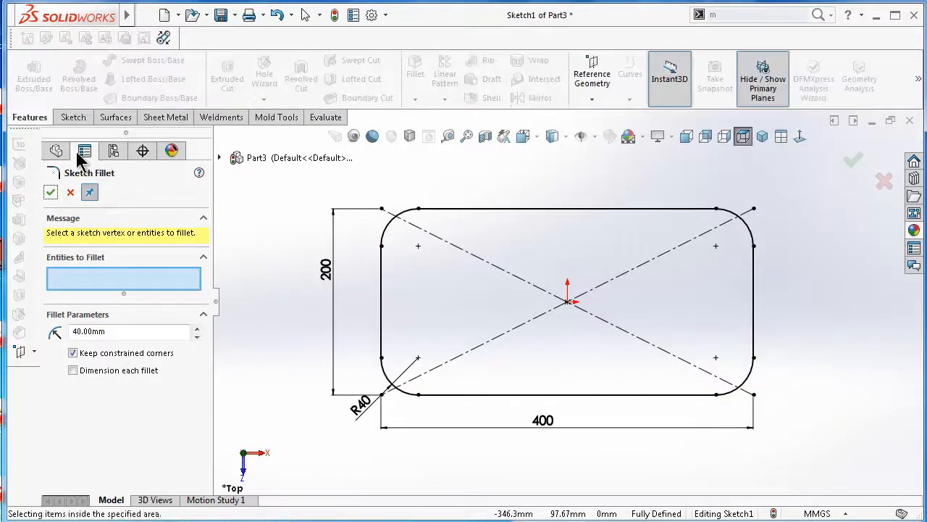
{"action": "mouse_move", "coordinate": [225, 161]}
{"action": "middle_mouse_down"}
{"action": "mouse_move", "coordinate": [58, 132]}
{"action": "mouse_move", "coordinate": [54, 141]}
{"action": "middle_mouse_up"}
{"action": "left_click", "coordinate": [50, 193]}
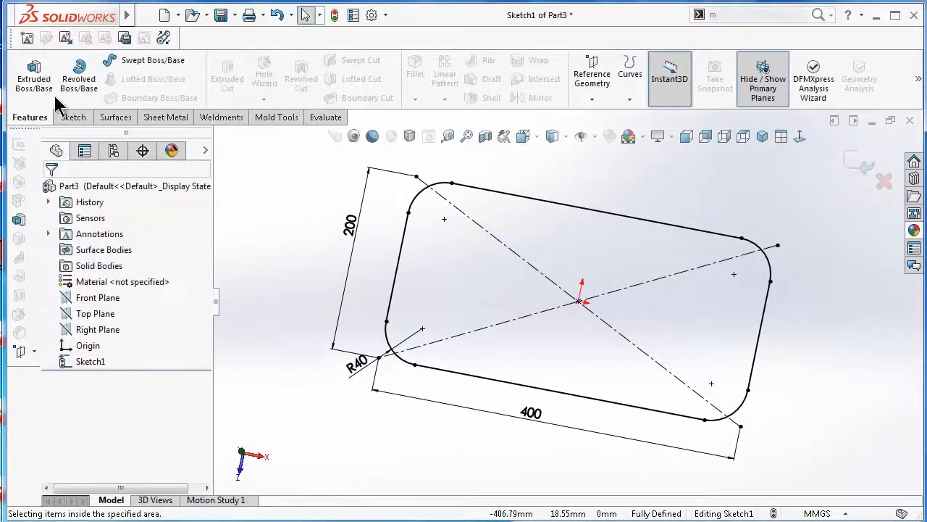
Extrude the rounded rectangle 200 mm blind with a 10-degree outward draft
{"action": "left_click", "coordinate": [36, 72]}
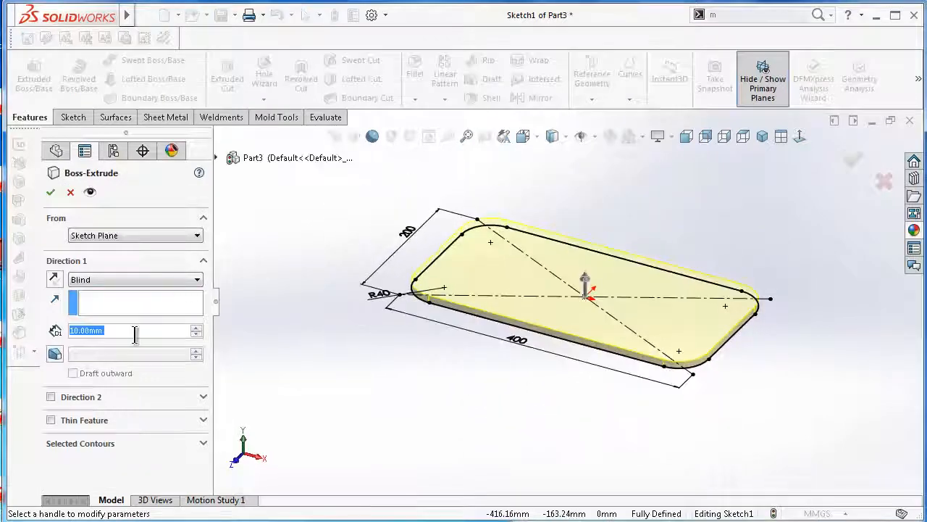
{"action": "type", "text": "4"}
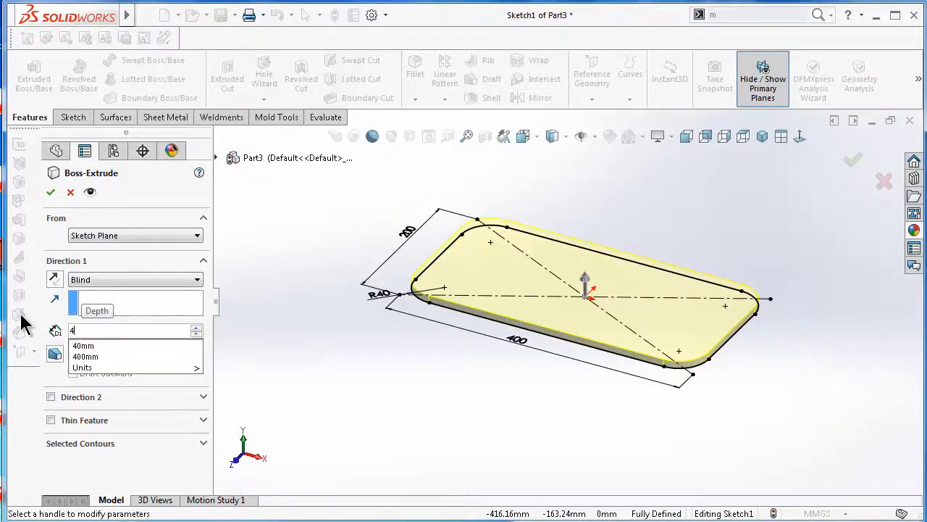
{"action": "key", "text": "BackSpace"}
{"action": "type", "text": "200"}
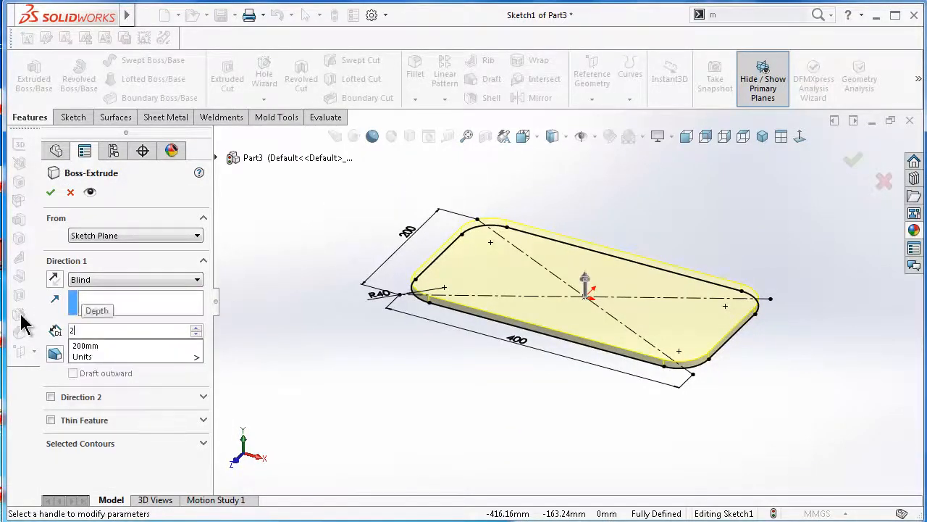
{"action": "key", "text": "Return"}
{"action": "middle_click_drag", "start_coordinate": [343, 304], "coordinate": [341, 344]}
{"action": "left_click", "coordinate": [55, 356]}
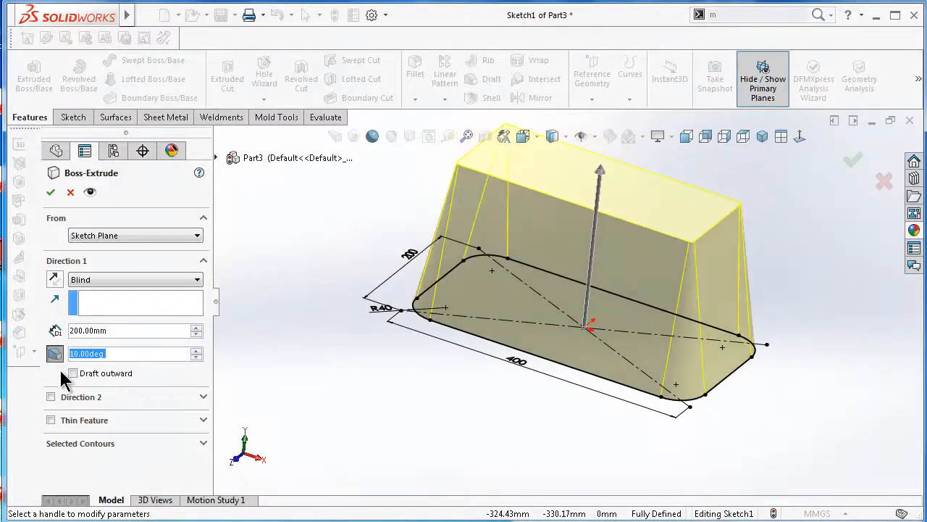
{"action": "left_click", "coordinate": [73, 373]}
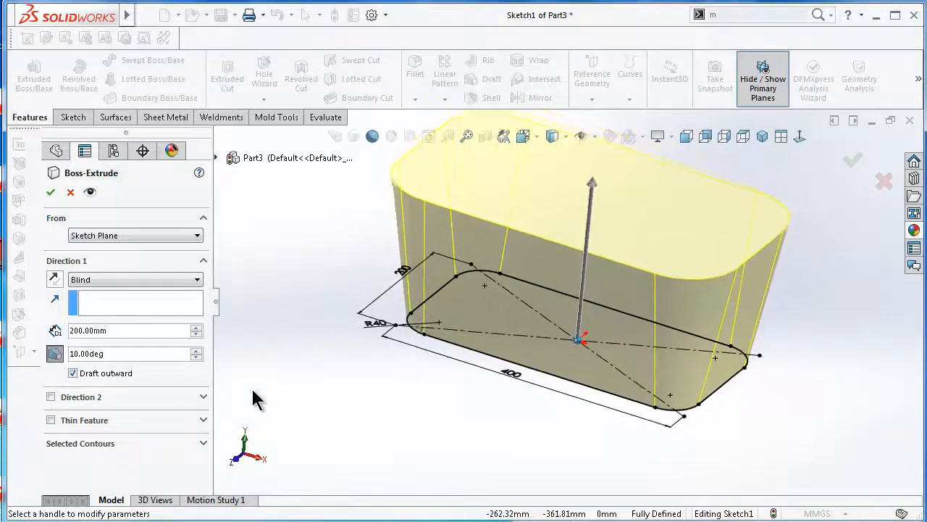
{"action": "left_click", "coordinate": [47, 193]}
Fillet all edges of the container's base face with a 20 mm radius
{"action": "middle_click_drag", "start_coordinate": [524, 441], "coordinate": [440, 91]}
{"action": "left_click", "coordinate": [417, 67]}
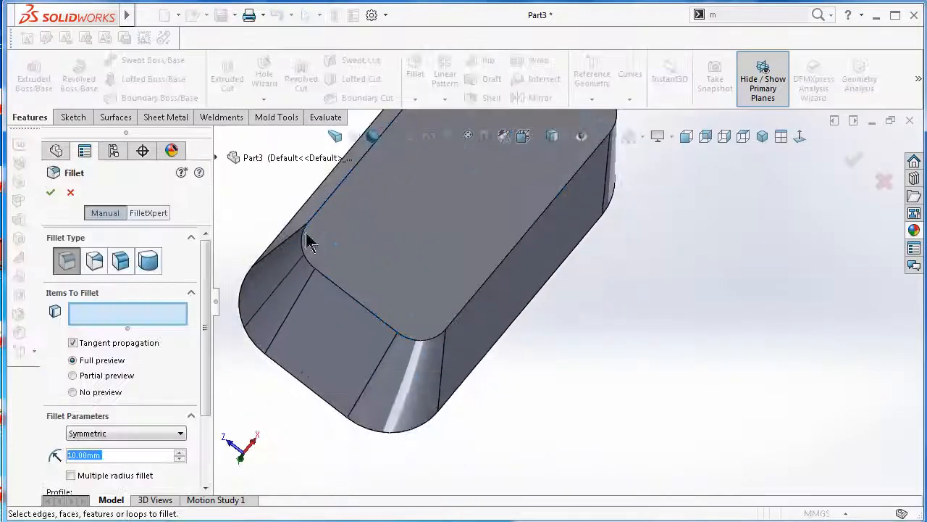
{"action": "left_click", "coordinate": [420, 286]}
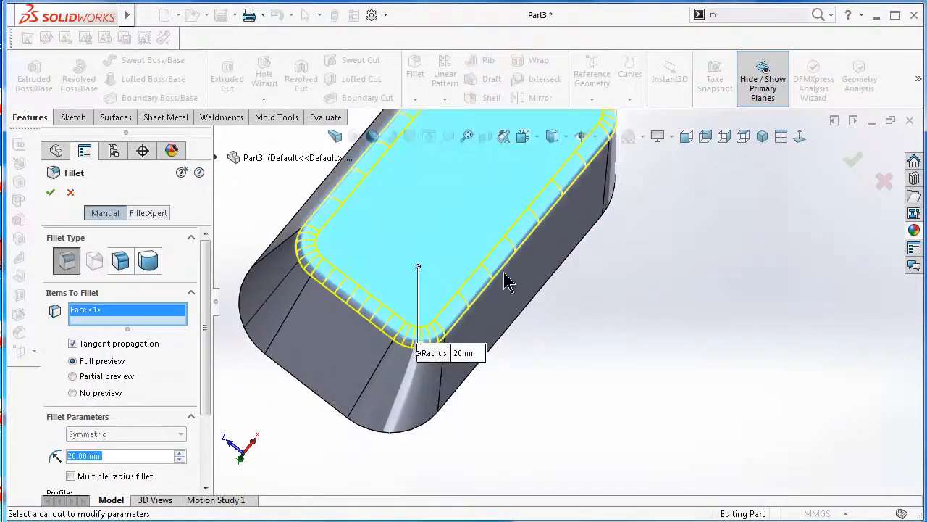
{"action": "left_click", "coordinate": [852, 162]}
Shell the container to a 20 mm wall thickness, removing the large face opposite the filleted base
{"action": "middle_click_drag", "start_coordinate": [823, 193], "coordinate": [516, 101]}
{"action": "left_click", "coordinate": [486, 97]}
{"action": "left_click", "coordinate": [574, 255]}
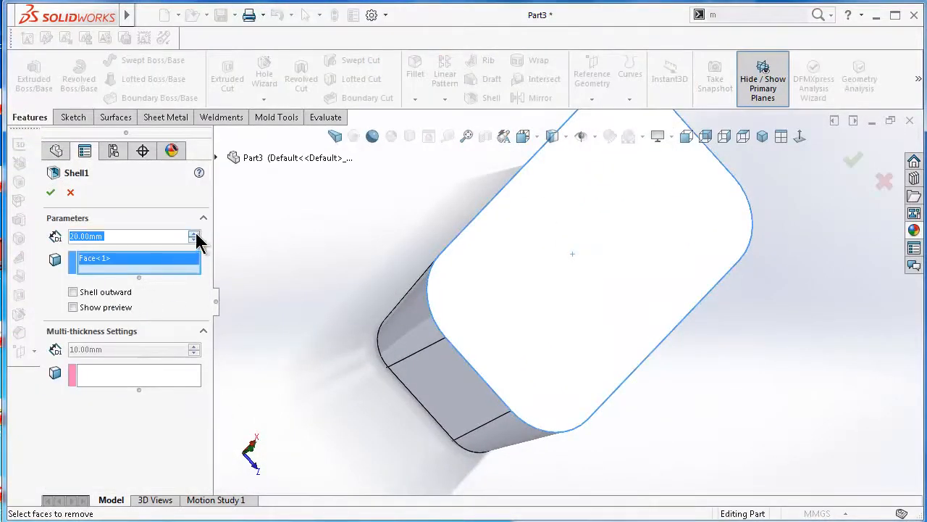
{"action": "key", "text": "Return"}
{"action": "middle_click_drag", "start_coordinate": [615, 333], "coordinate": [608, 336]}
{"action": "middle_click_drag", "start_coordinate": [502, 294], "coordinate": [492, 295]}
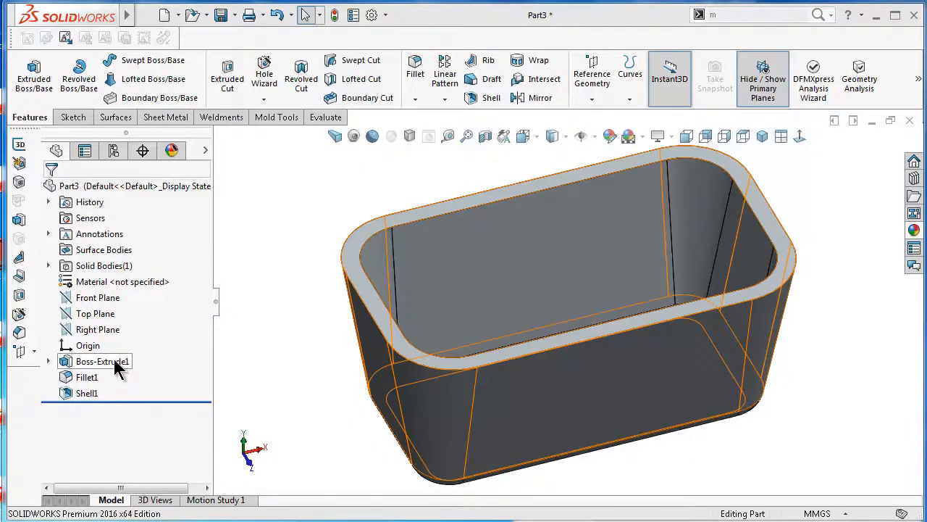
Sketch a horizontal centrepoint slot on the Right Plane near the container's rim, about 94 mm between arc centres and 38 mm high
{"action": "left_click", "coordinate": [105, 329]}
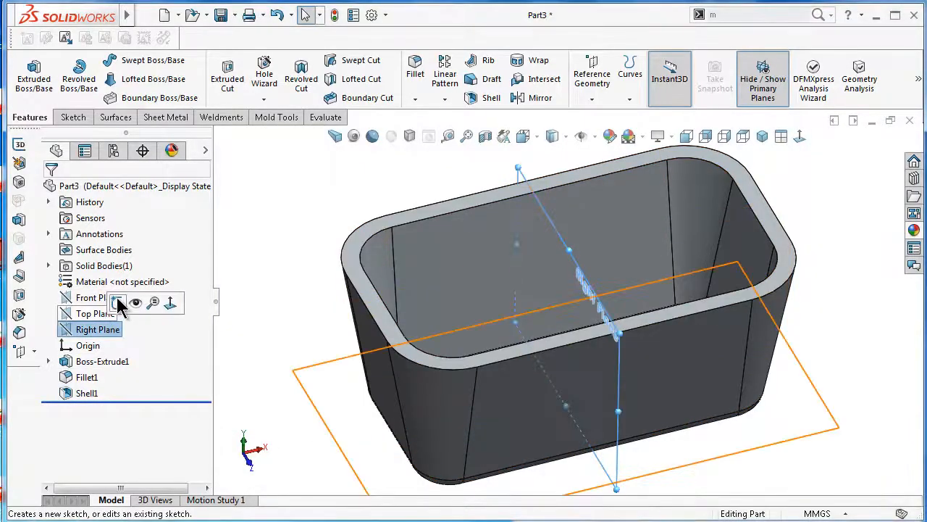
{"action": "left_click", "coordinate": [117, 303]}
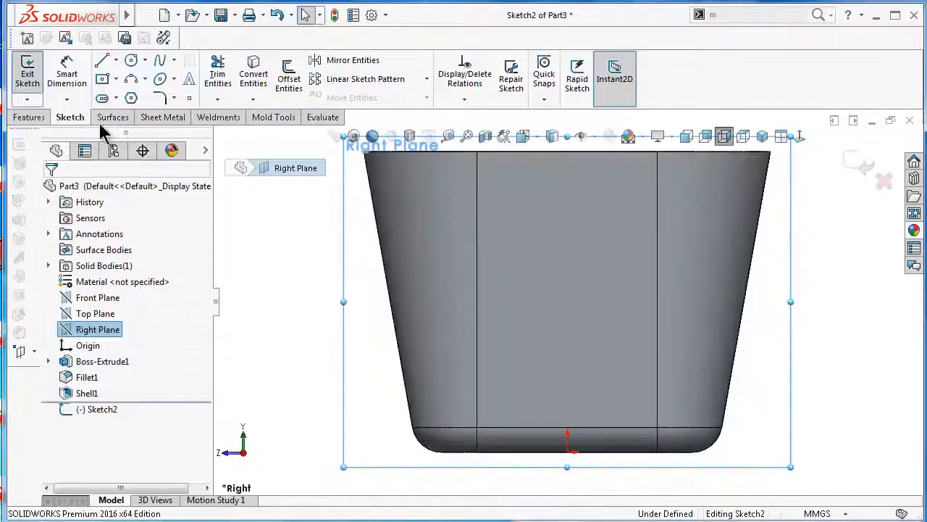
{"action": "left_click", "coordinate": [102, 97]}
{"action": "left_click", "coordinate": [567, 222]}
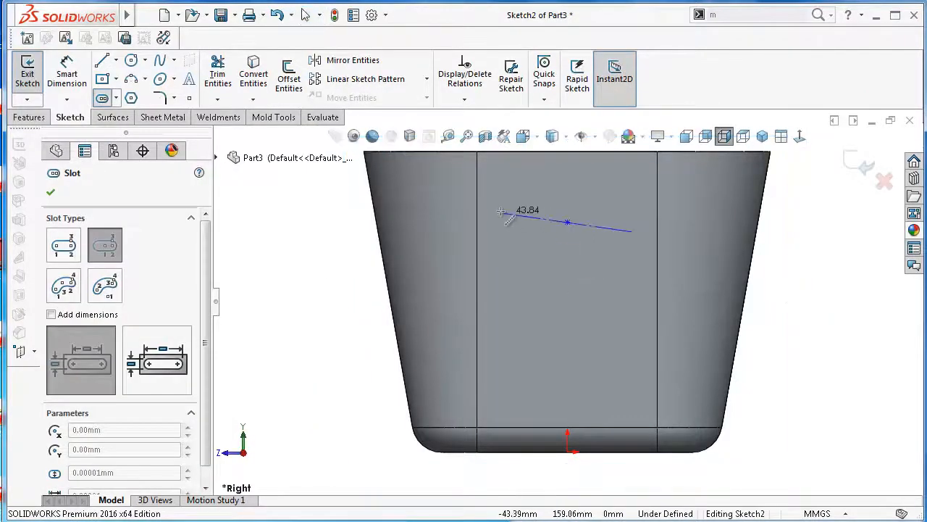
{"action": "left_click", "coordinate": [497, 222]}
{"action": "left_click", "coordinate": [491, 194]}
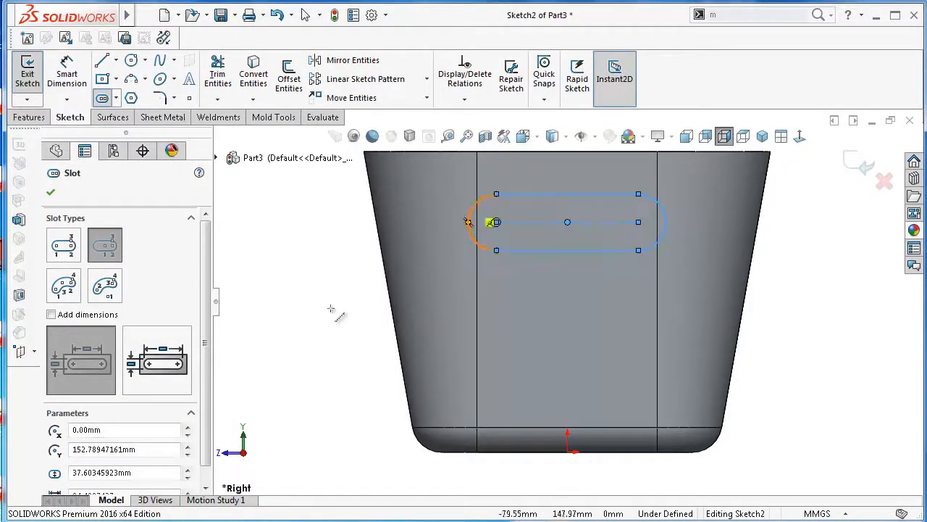
Dimension the slot's height between its two straight edges to 40 mm
{"action": "right_click_drag", "start_coordinate": [301, 334], "coordinate": [312, 233]}
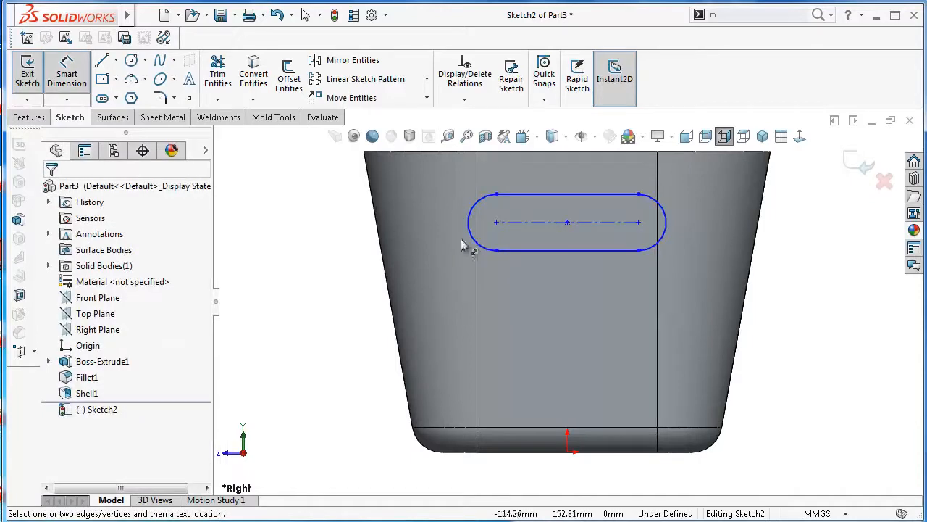
{"action": "left_click", "coordinate": [584, 250]}
{"action": "left_click", "coordinate": [565, 195]}
{"action": "left_click", "coordinate": [303, 222]}
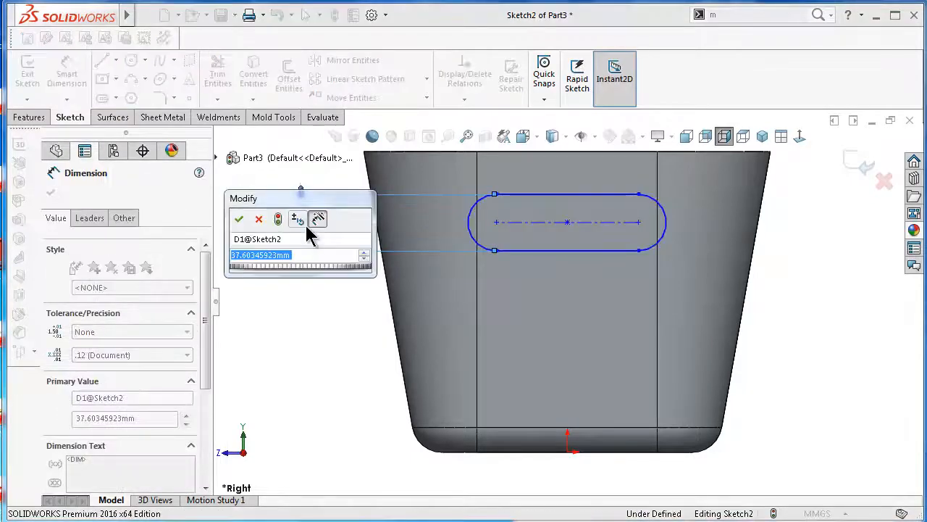
{"action": "type", "text": "40"}
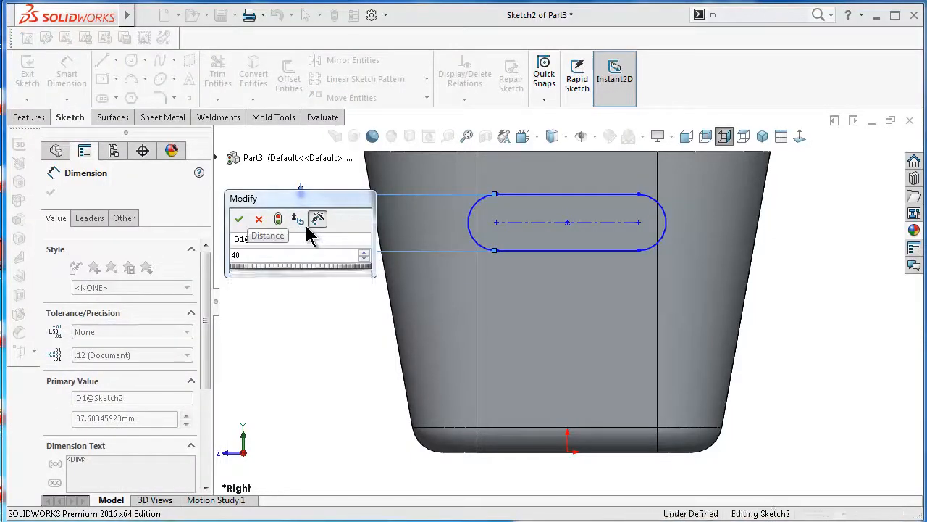
{"action": "key", "text": "Return"}
Dimension the slot's centreline length to 80 mm and leave the dimension command
{"action": "left_click", "coordinate": [619, 226]}
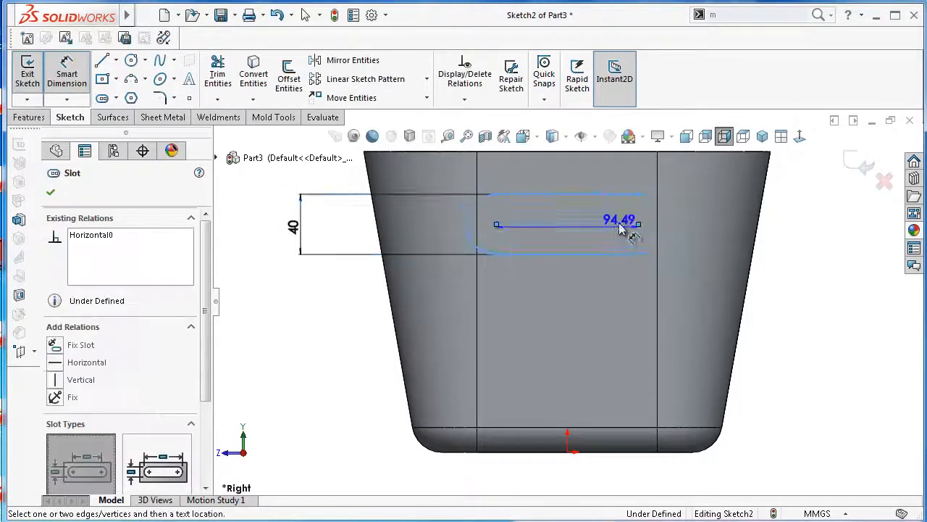
{"action": "scroll", "coordinate": [580, 206], "scroll_direction": "up", "scroll_amount": 2}
{"action": "left_click", "coordinate": [583, 178]}
{"action": "type", "text": "1"}
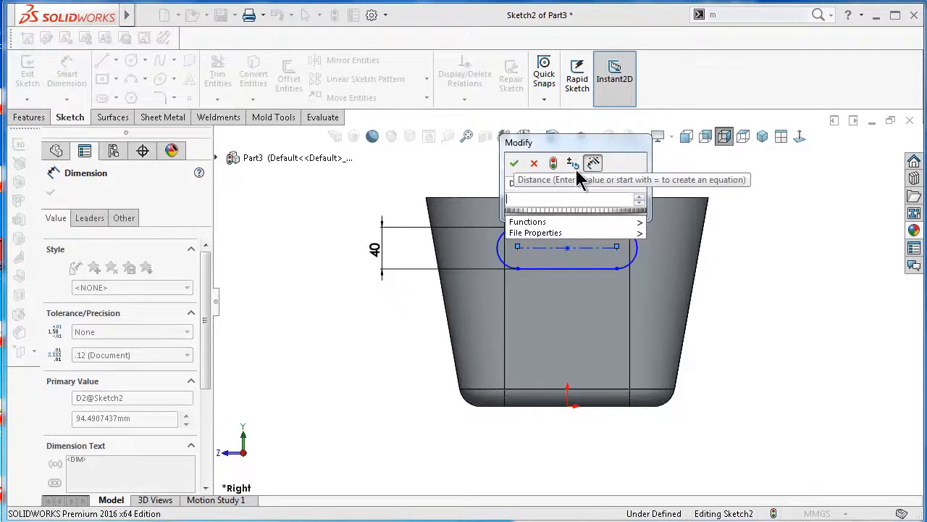
{"action": "key", "text": "BackSpace"}
{"action": "type", "text": "80"}
{"action": "key", "text": "Return"}
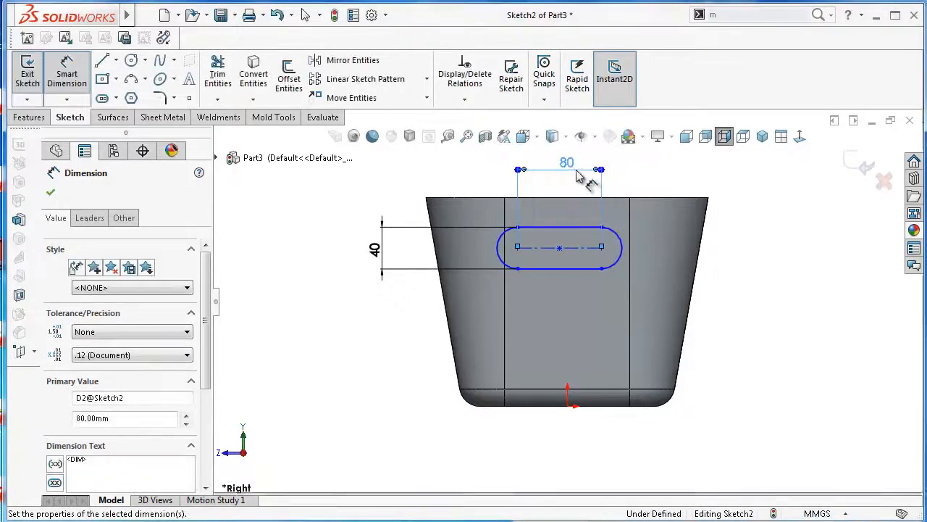
{"action": "key", "text": "Escape"}
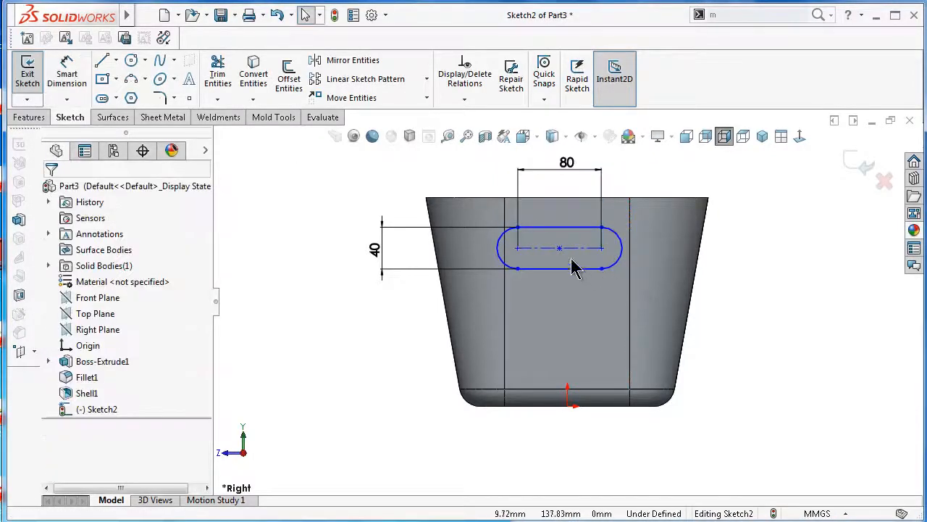
Align the slot's centre point vertically with the origin
{"action": "left_click", "coordinate": [564, 255]}
{"action": "left_click", "coordinate": [567, 406], "text": "ctrl"}
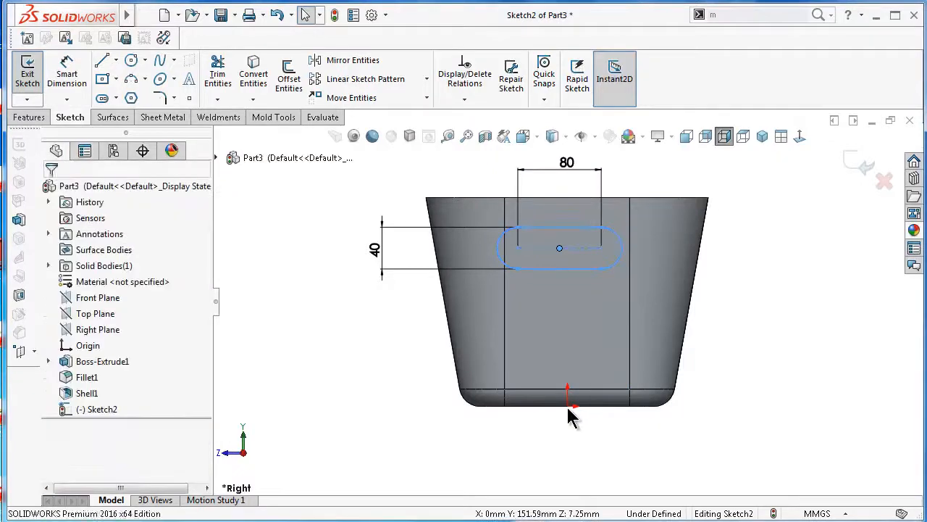
{"action": "left_click", "coordinate": [627, 349]}
Dimension the slot's upper straight edge 35 mm below the container's rim
{"action": "right_click_drag", "start_coordinate": [828, 323], "coordinate": [841, 284]}
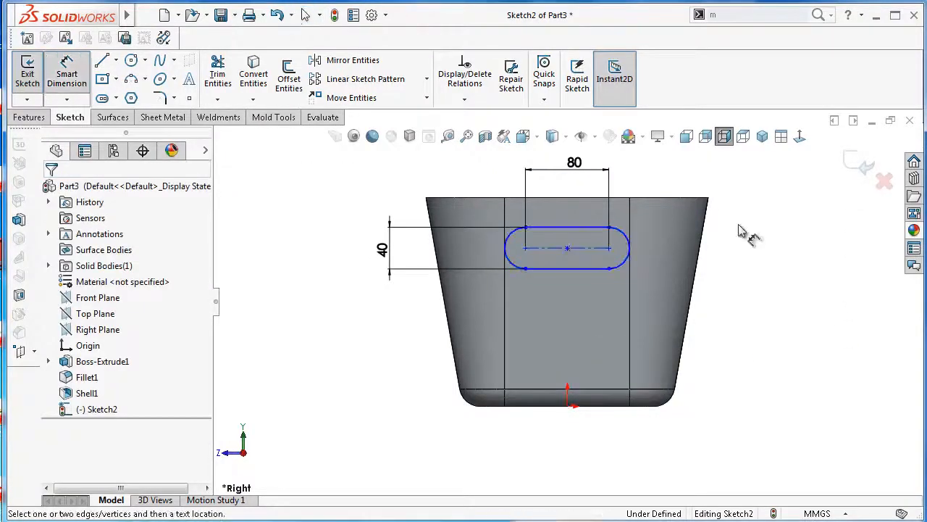
{"action": "left_click", "coordinate": [599, 229]}
{"action": "left_click", "coordinate": [599, 202]}
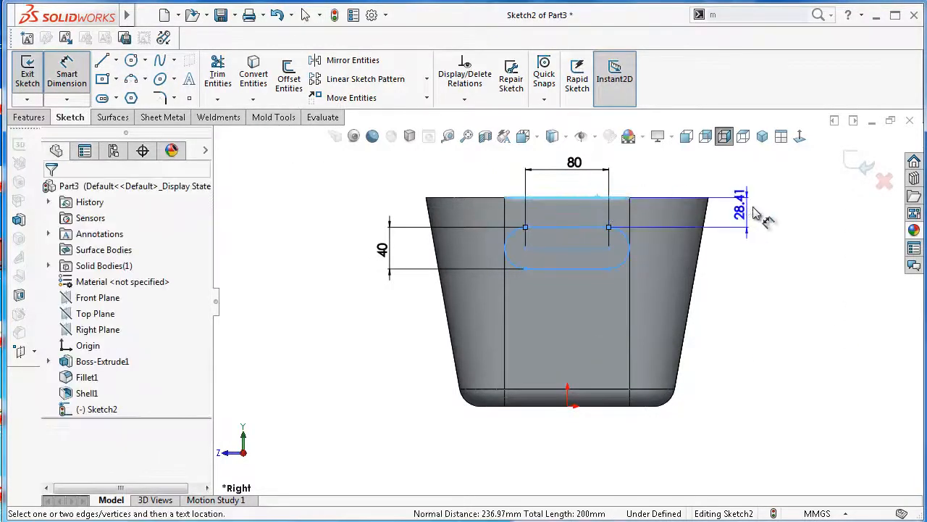
{"action": "left_click", "coordinate": [783, 221]}
{"action": "key", "text": "Return"}
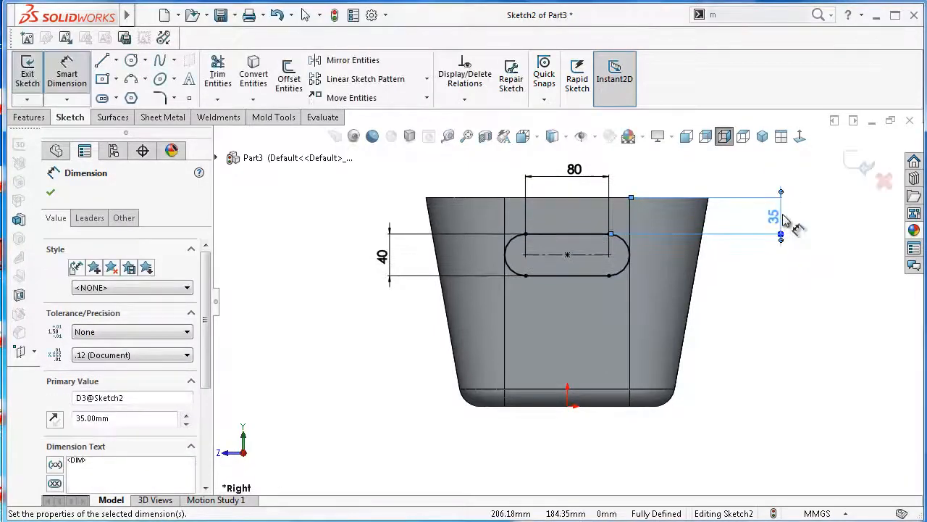
Cut the slot profile through both end walls with an Extruded Cut set to Through All - Both
{"action": "left_click", "coordinate": [30, 119]}
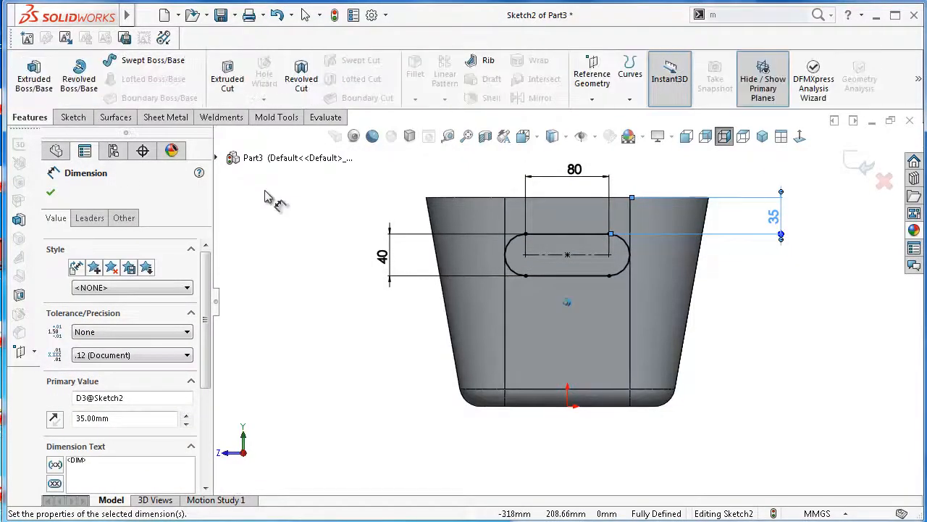
{"action": "middle_click_drag", "start_coordinate": [345, 216], "coordinate": [381, 277]}
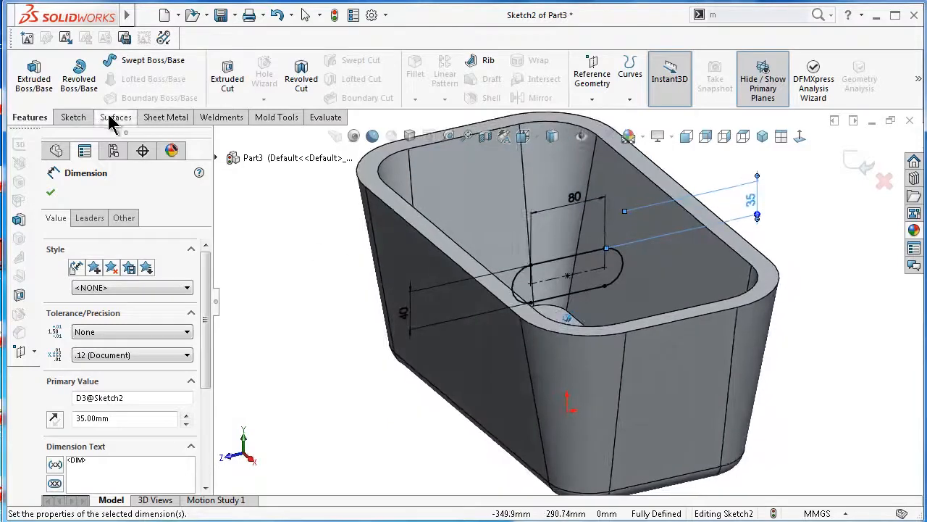
{"action": "left_click", "coordinate": [223, 90]}
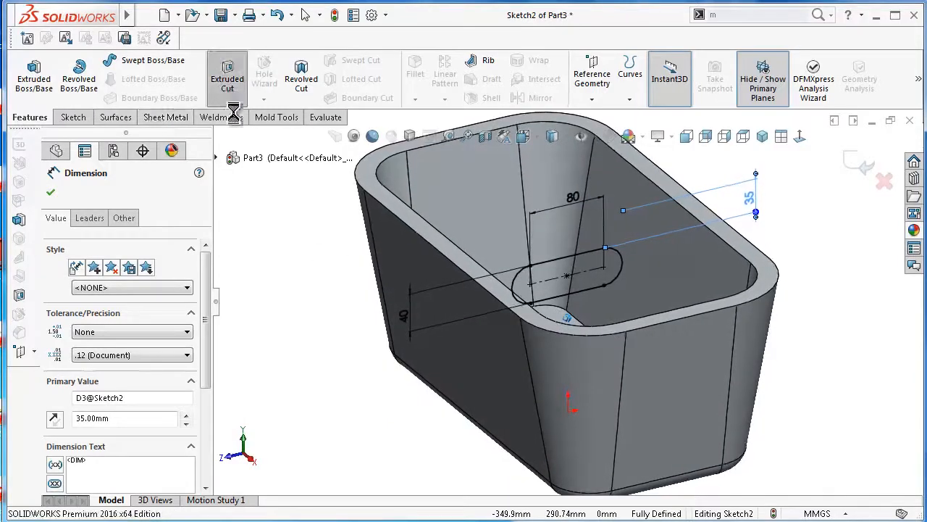
{"action": "left_click", "coordinate": [123, 280]}
{"action": "left_click", "coordinate": [140, 312]}
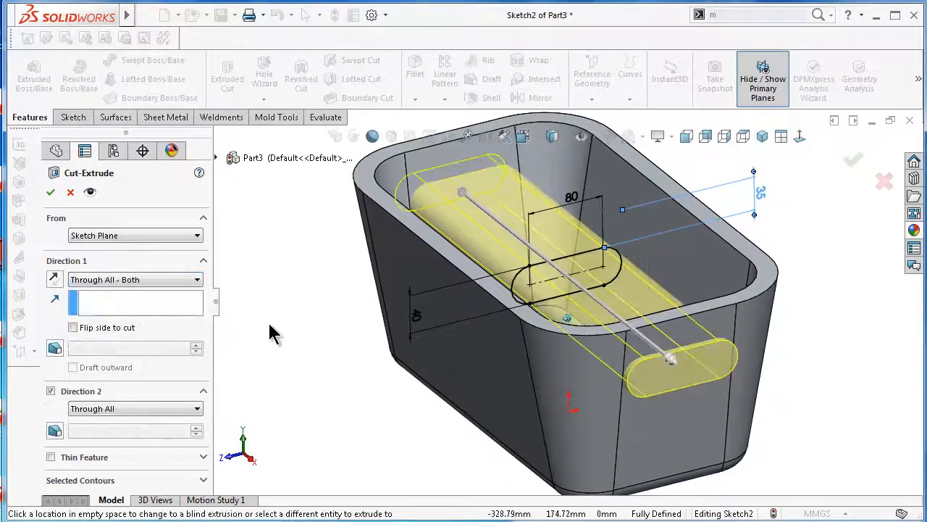
{"action": "left_click", "coordinate": [50, 192]}
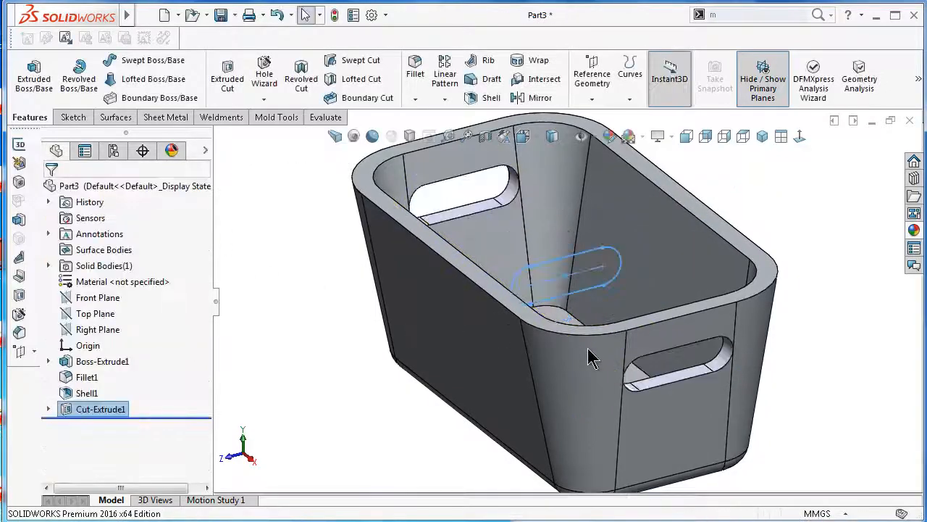
Run a draft analysis with the flat base face as pull direction and a 3-degree draft angle
{"action": "mouse_move", "coordinate": [590, 349]}
{"action": "middle_mouse_down"}
{"action": "mouse_move", "coordinate": [548, 358]}
{"action": "mouse_move", "coordinate": [543, 346]}
{"action": "mouse_move", "coordinate": [456, 311]}
{"action": "mouse_move", "coordinate": [391, 253]}
{"action": "middle_mouse_up"}
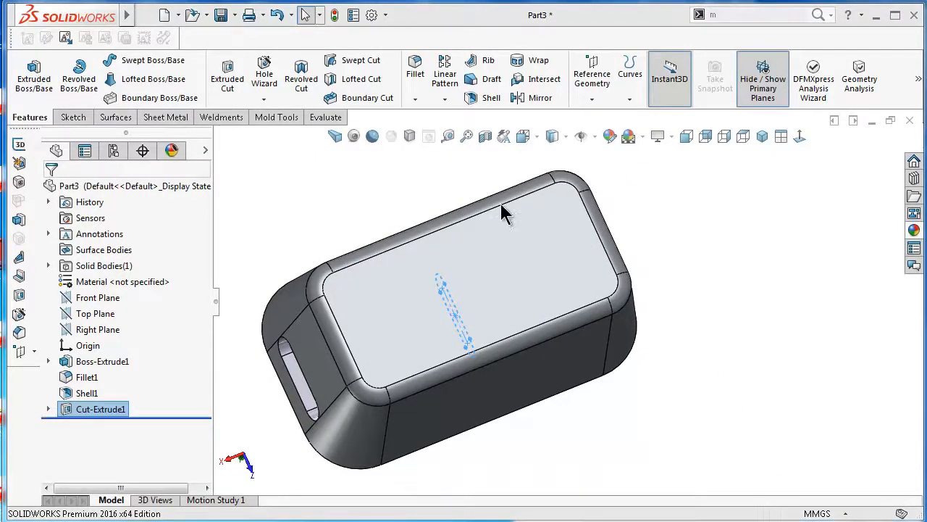
{"action": "left_click", "coordinate": [276, 117]}
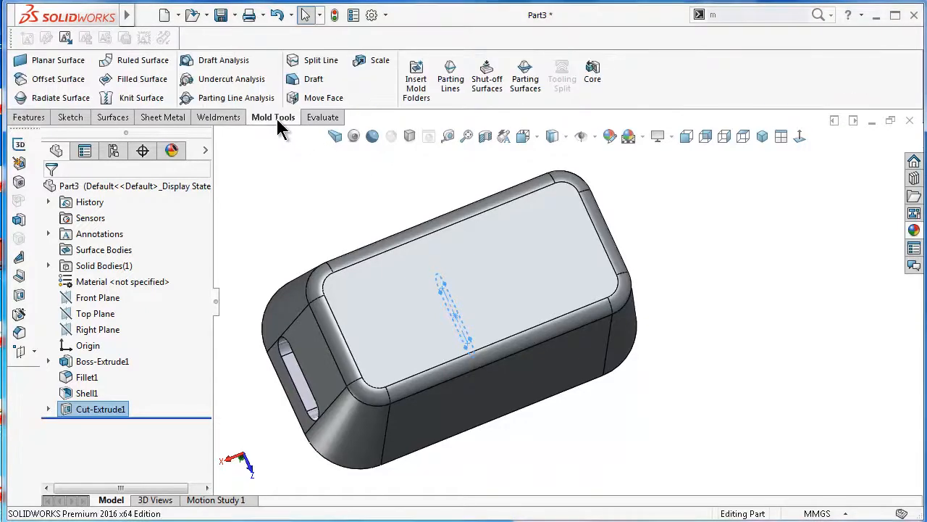
{"action": "left_click", "coordinate": [235, 63]}
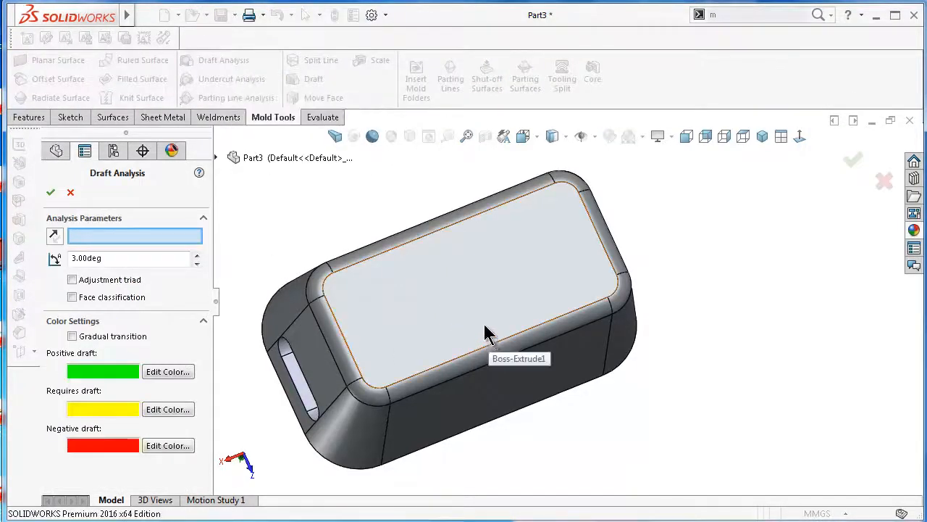
{"action": "left_click", "coordinate": [471, 286]}
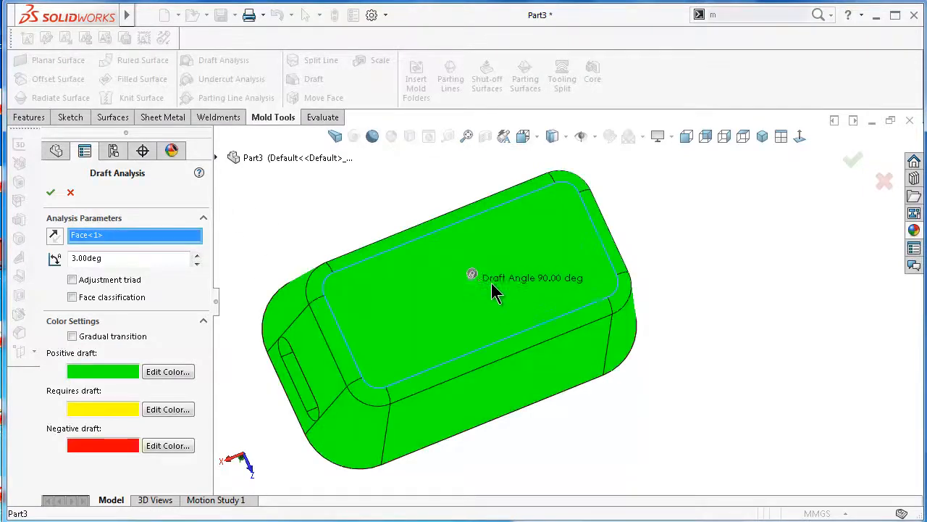
{"action": "middle_click_drag", "start_coordinate": [506, 297], "coordinate": [476, 259]}
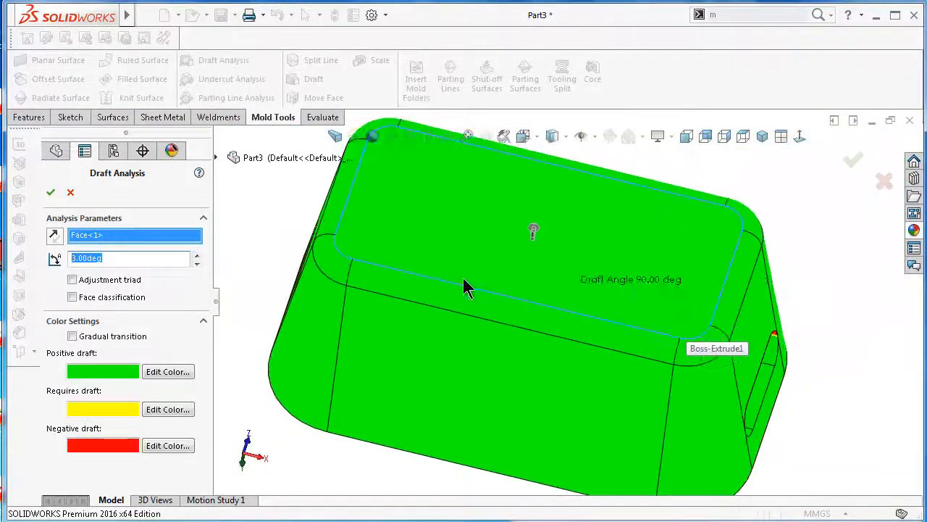
{"action": "left_click", "coordinate": [52, 194]}
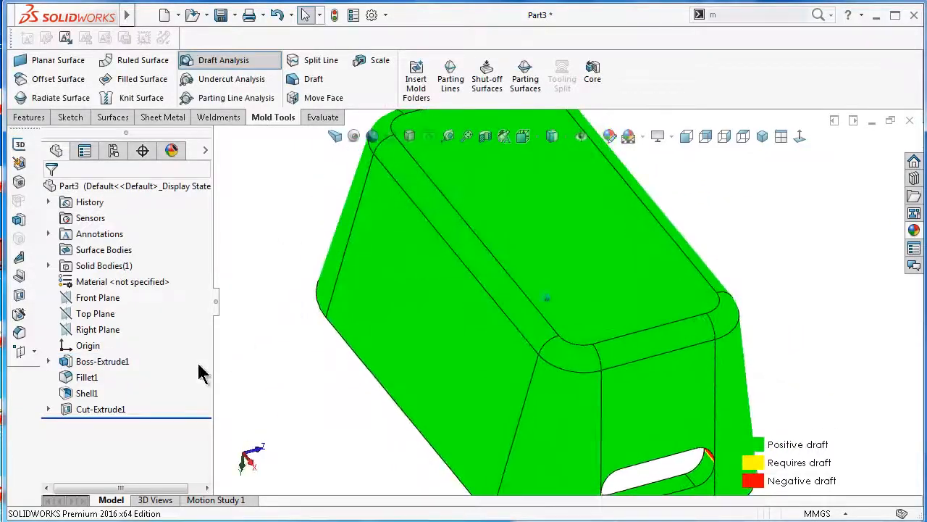
Turn off the draft analysis display and run an undercut analysis using the flat base face as pull direction, inspecting the handle slots
{"action": "left_click", "coordinate": [232, 65]}
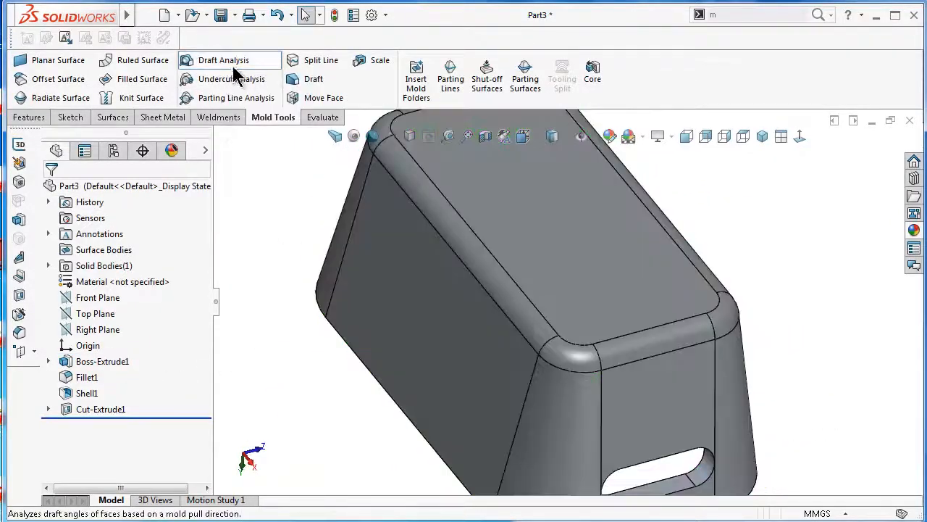
{"action": "left_click", "coordinate": [235, 81]}
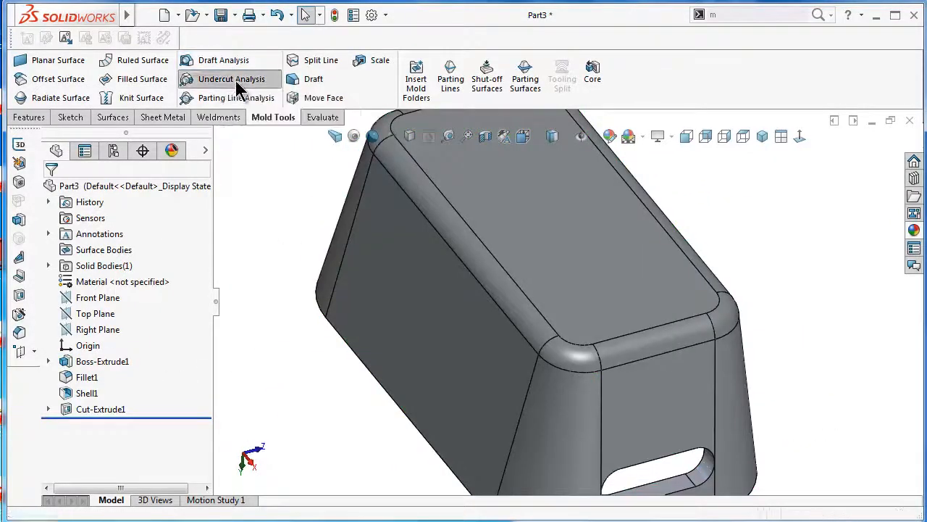
{"action": "left_click", "coordinate": [542, 266]}
{"action": "middle_click_drag", "start_coordinate": [537, 253], "coordinate": [712, 368]}
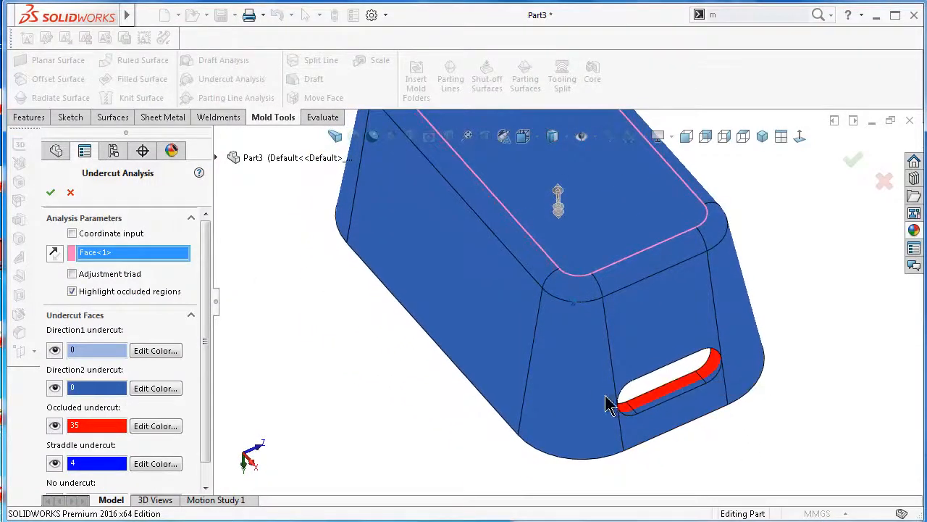
{"action": "middle_click_drag", "start_coordinate": [609, 404], "coordinate": [493, 397]}
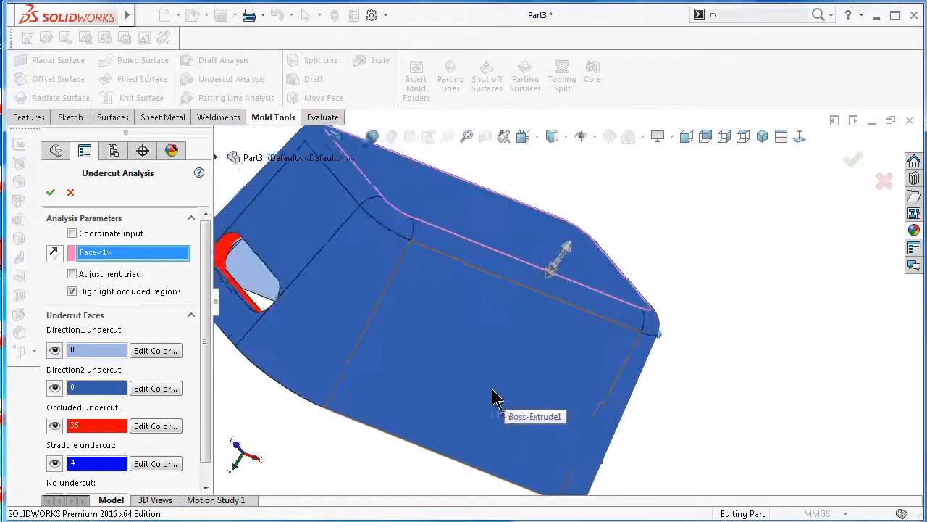
{"action": "left_click", "coordinate": [716, 286]}
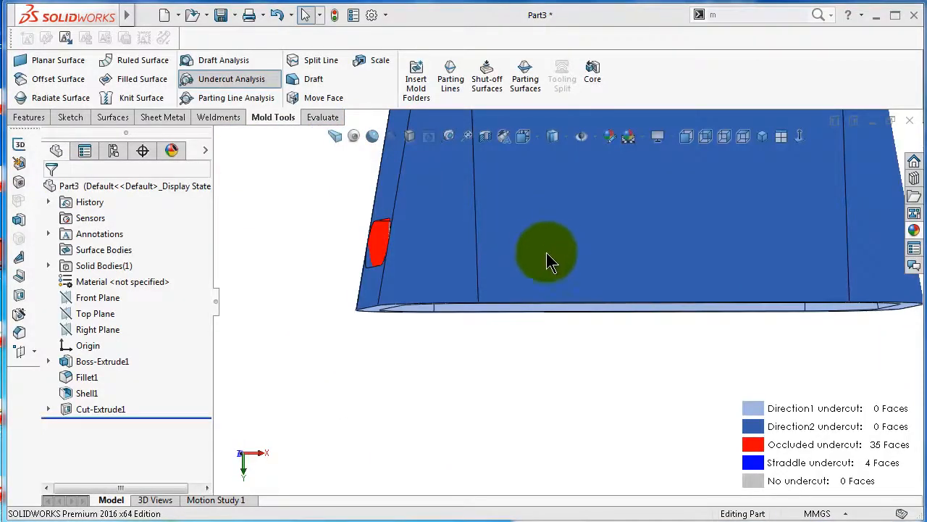
Turn off the undercut display and run a parting line analysis using the container's flat rim face as pull direction
{"action": "middle_click_drag", "start_coordinate": [563, 329], "coordinate": [572, 302]}
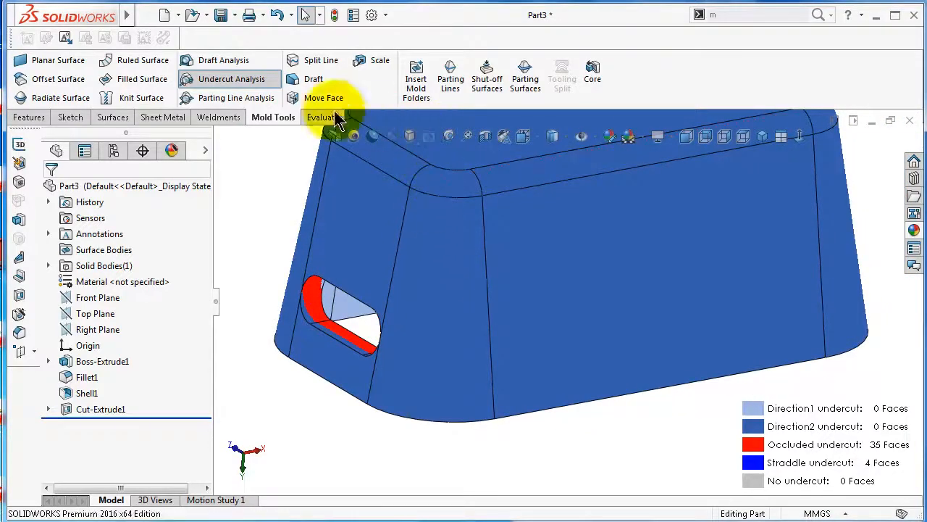
{"action": "left_click", "coordinate": [238, 81]}
{"action": "left_click", "coordinate": [239, 100]}
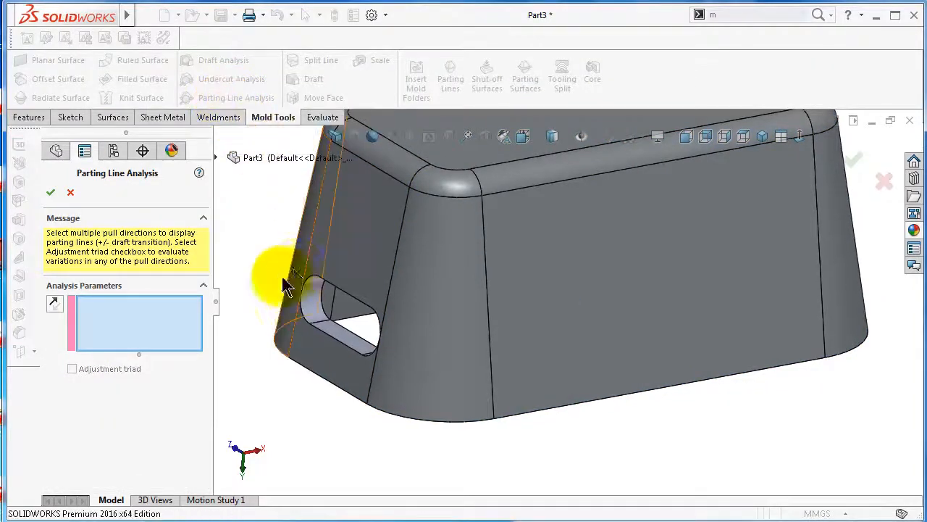
{"action": "middle_click_drag", "start_coordinate": [286, 283], "coordinate": [699, 401]}
{"action": "left_click", "coordinate": [636, 326]}
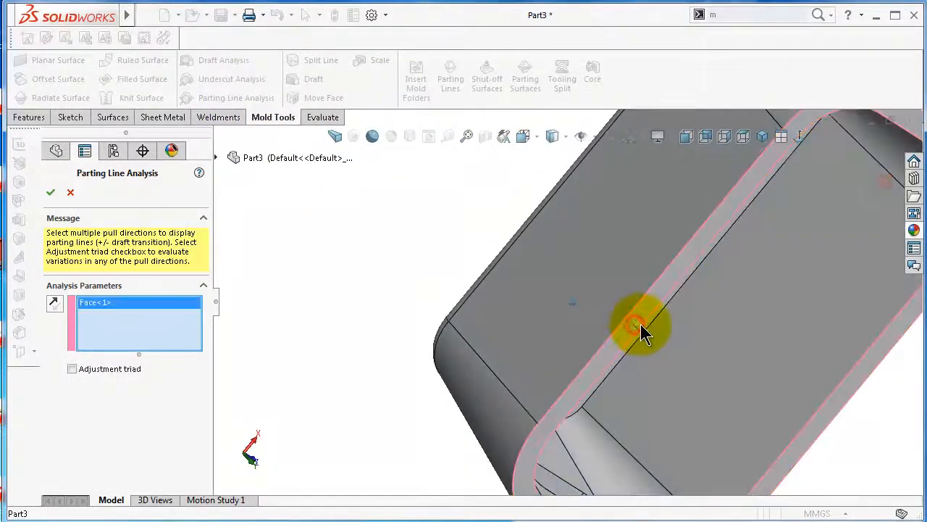
{"action": "middle_click_drag", "start_coordinate": [640, 327], "coordinate": [852, 161]}
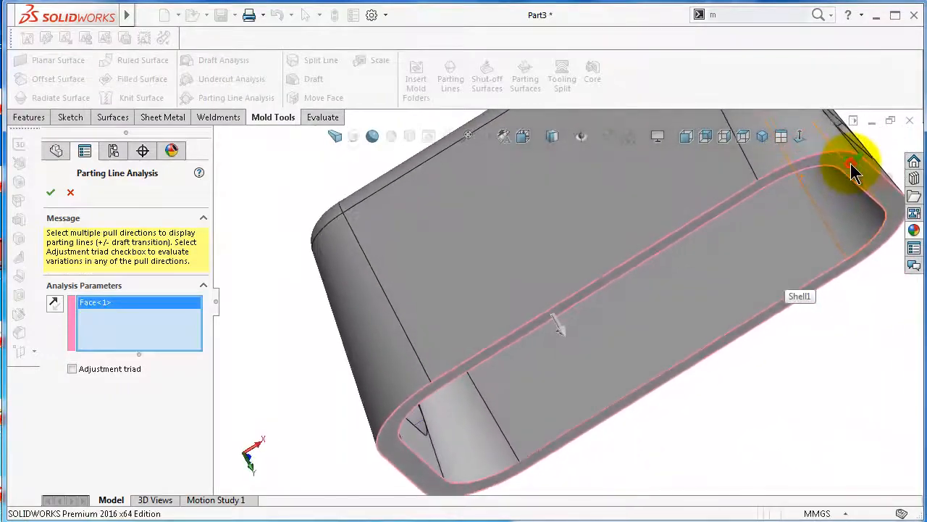
{"action": "left_click", "coordinate": [852, 160]}
{"action": "middle_click_drag", "start_coordinate": [692, 228], "coordinate": [687, 288]}
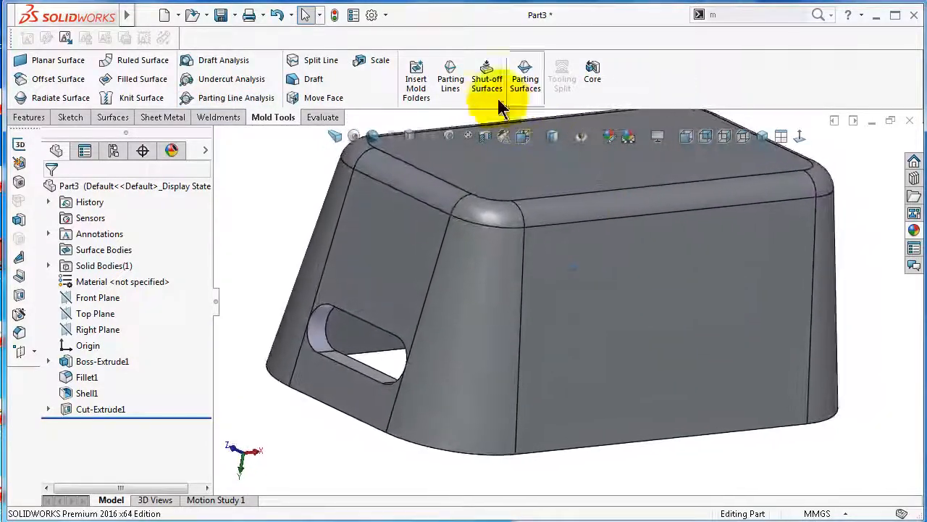
Create a parting line around the container's rim, using the flat base face as pull direction and a 3-degree draft angle
{"action": "left_click", "coordinate": [450, 86]}
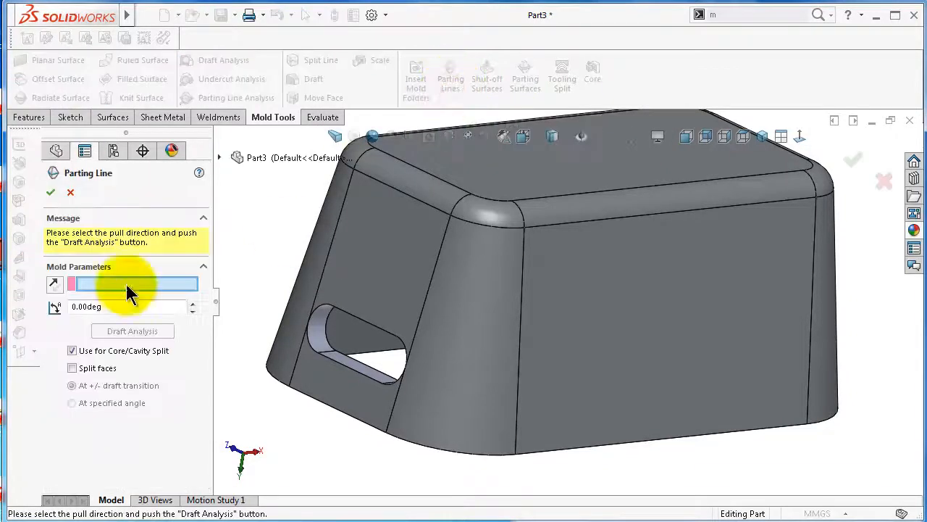
{"action": "left_click", "coordinate": [496, 180]}
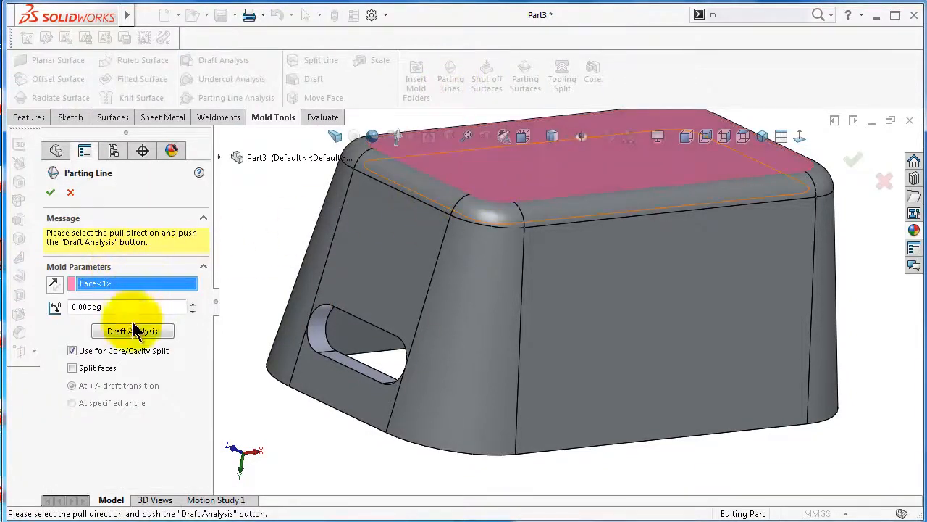
{"action": "left_click", "coordinate": [82, 308]}
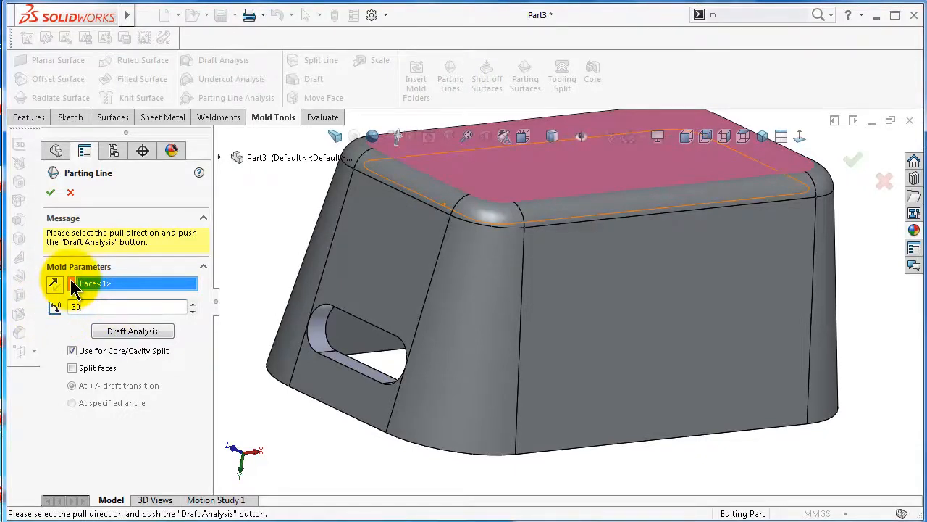
{"action": "left_click", "coordinate": [56, 332]}
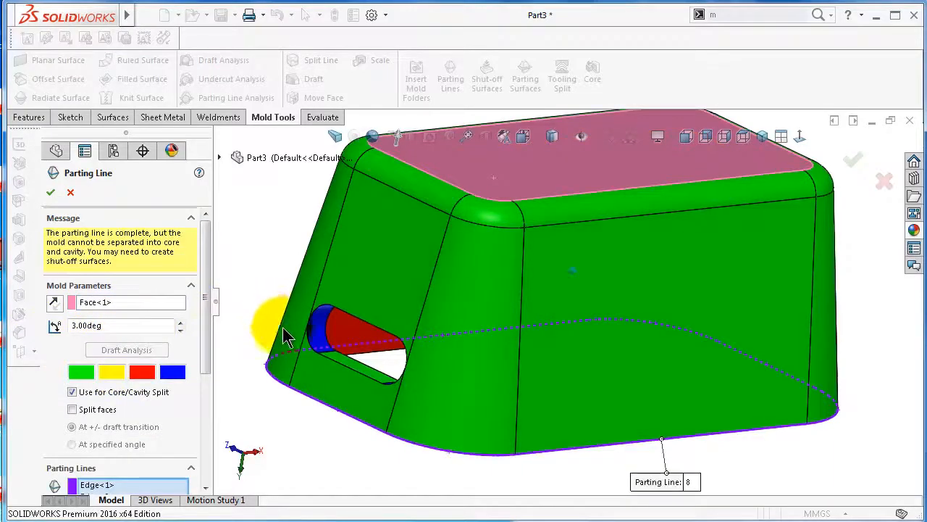
{"action": "middle_click_drag", "start_coordinate": [283, 326], "coordinate": [263, 326]}
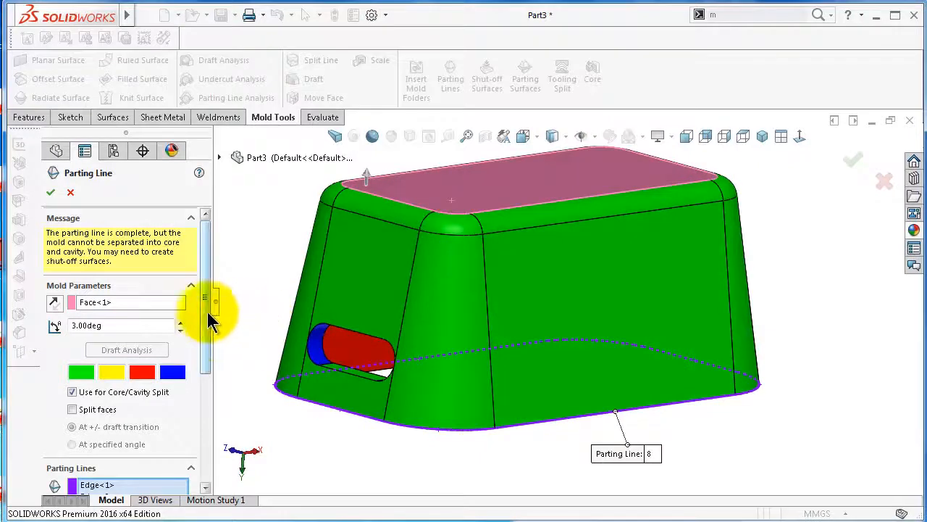
{"action": "left_click_drag", "start_coordinate": [207, 312], "coordinate": [194, 443]}
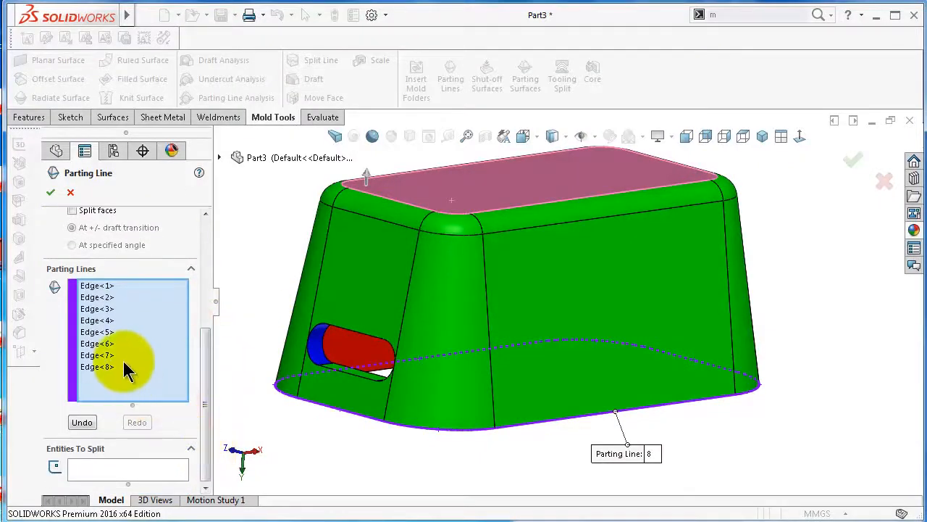
{"action": "left_click", "coordinate": [51, 194]}
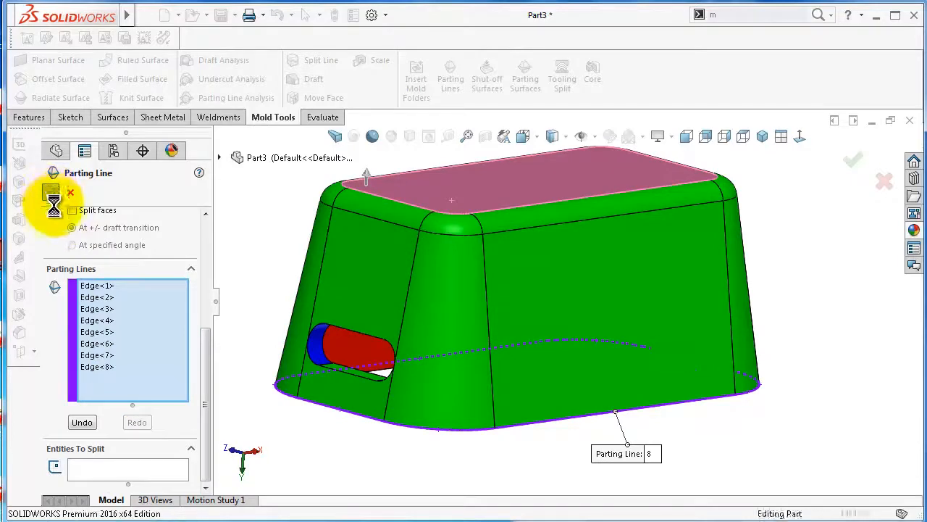
Start a shut-off surface, select the six inner edges around one handle slot, and enable the surface preview
{"action": "middle_click_drag", "start_coordinate": [358, 300], "coordinate": [690, 373]}
{"action": "scroll", "coordinate": [688, 369], "scroll_direction": "down", "scroll_amount": 1}
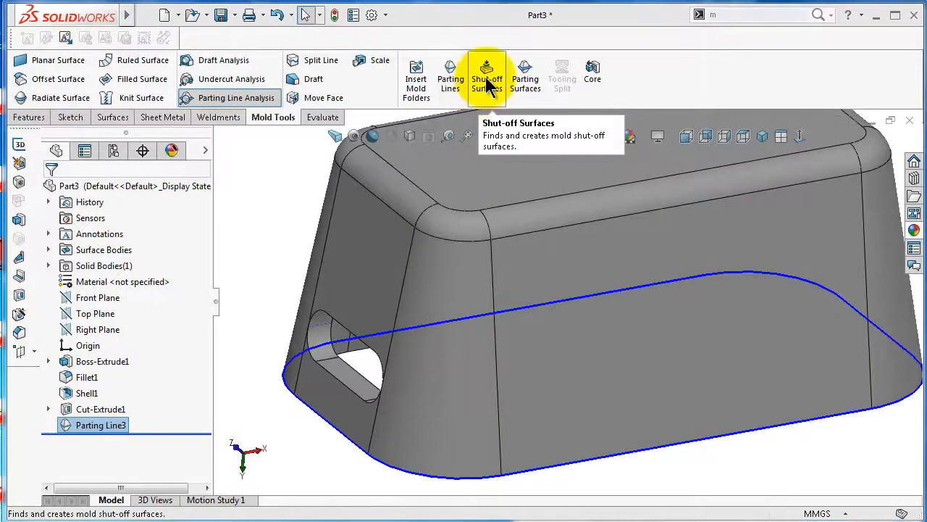
{"action": "left_click", "coordinate": [486, 86]}
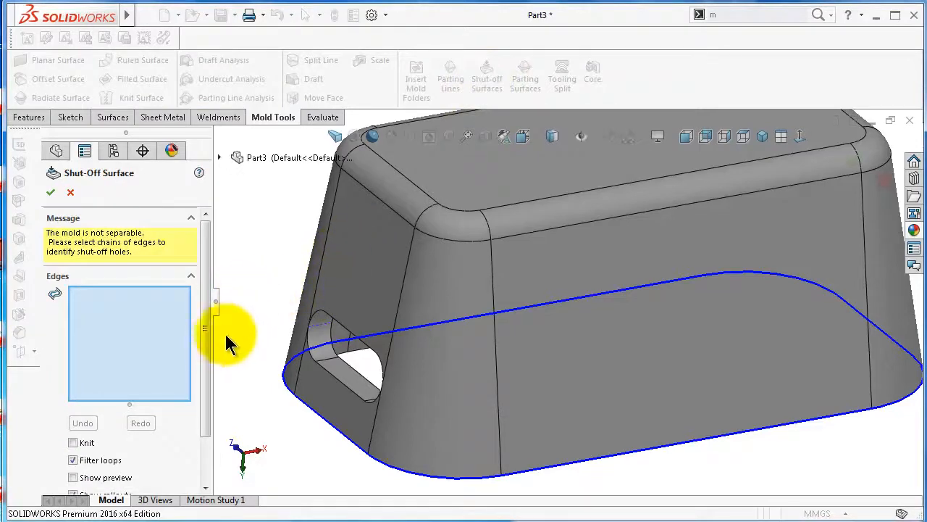
{"action": "scroll", "coordinate": [352, 377], "scroll_direction": "down", "scroll_amount": 2}
{"action": "scroll", "coordinate": [375, 382], "scroll_direction": "down", "scroll_amount": 2}
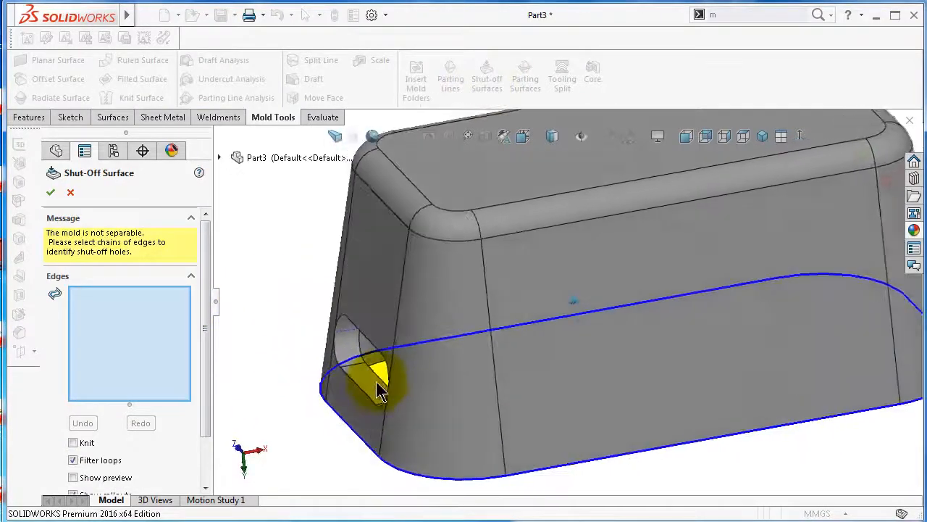
{"action": "left_click", "coordinate": [378, 377]}
{"action": "middle_click_drag", "start_coordinate": [379, 383], "coordinate": [244, 424]}
{"action": "left_click", "coordinate": [818, 266]}
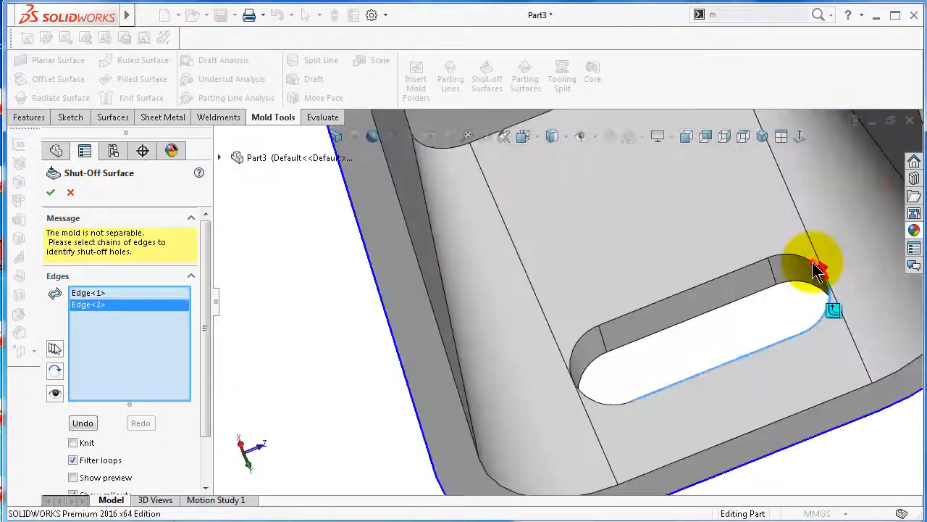
{"action": "left_click", "coordinate": [744, 270]}
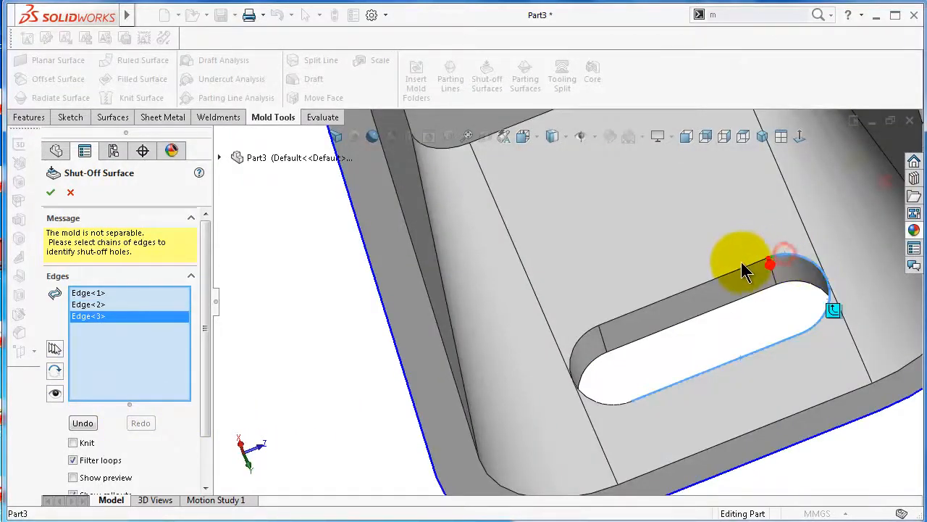
{"action": "left_click", "coordinate": [623, 323]}
{"action": "left_click", "coordinate": [588, 395]}
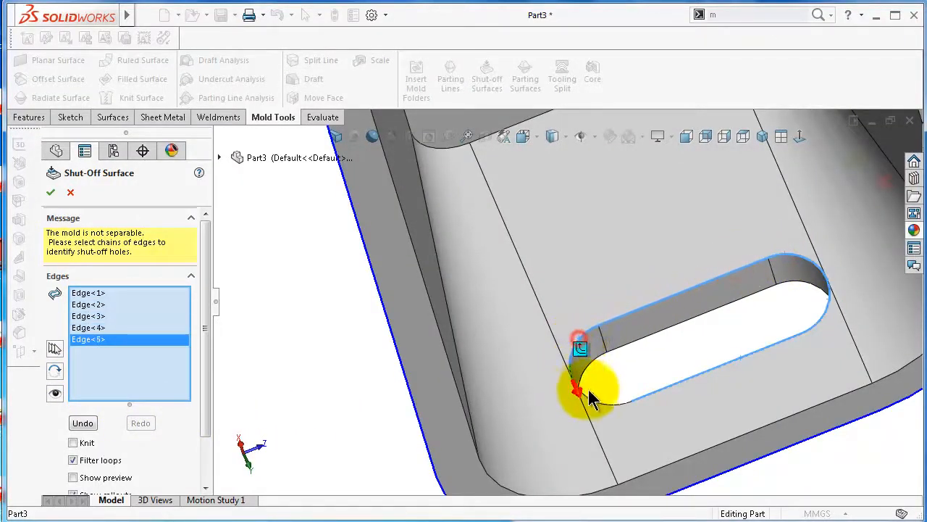
{"action": "left_click", "coordinate": [595, 409]}
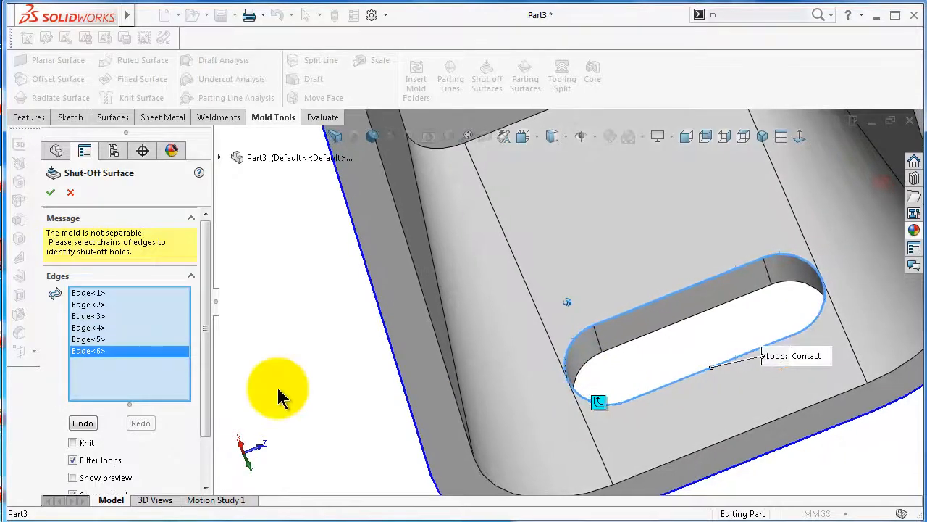
{"action": "left_click", "coordinate": [207, 377]}
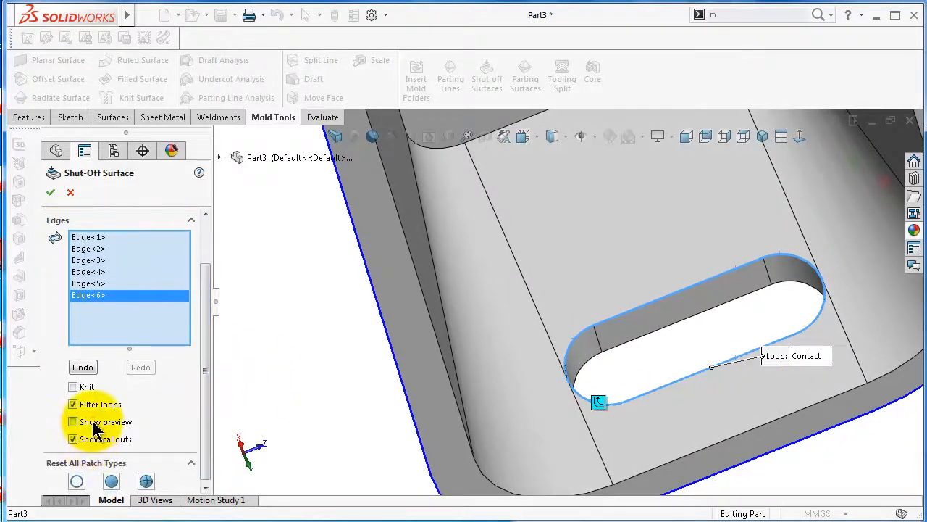
{"action": "left_click", "coordinate": [93, 422]}
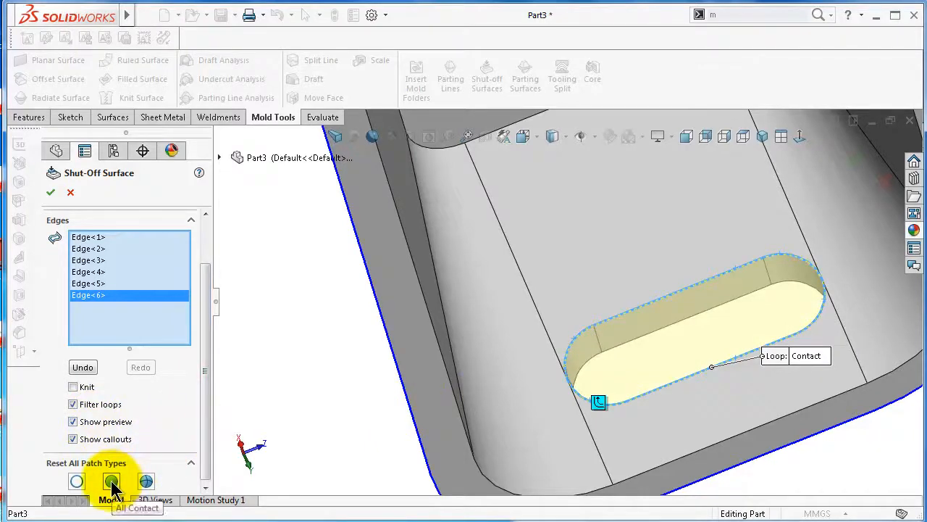
Add the six inner edges around the opposite handle slot and create the shut-off surfaces with Contact patches
{"action": "middle_click_drag", "start_coordinate": [601, 269], "coordinate": [577, 99]}
{"action": "scroll", "coordinate": [578, 101], "scroll_direction": "up", "scroll_amount": 9}
{"action": "scroll", "coordinate": [570, 213], "scroll_direction": "down", "scroll_amount": 8}
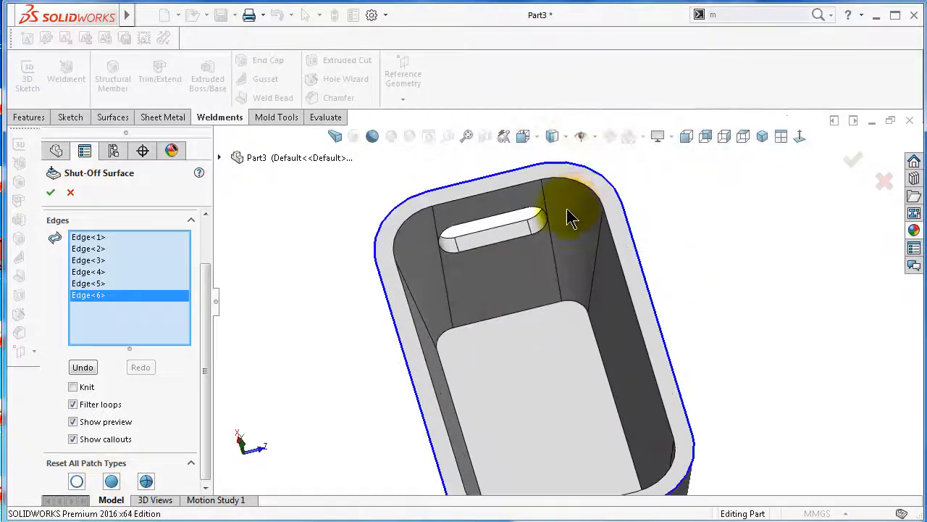
{"action": "left_click", "coordinate": [496, 272]}
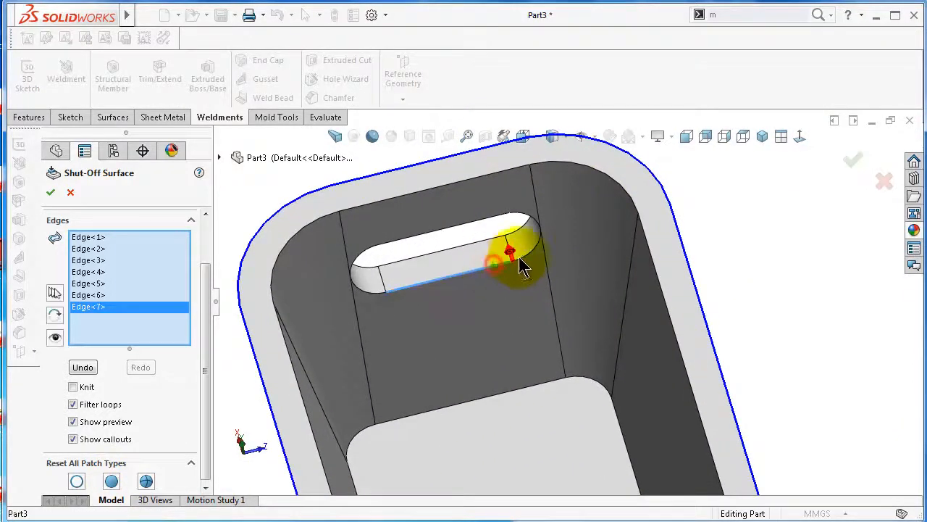
{"action": "left_click", "coordinate": [538, 247]}
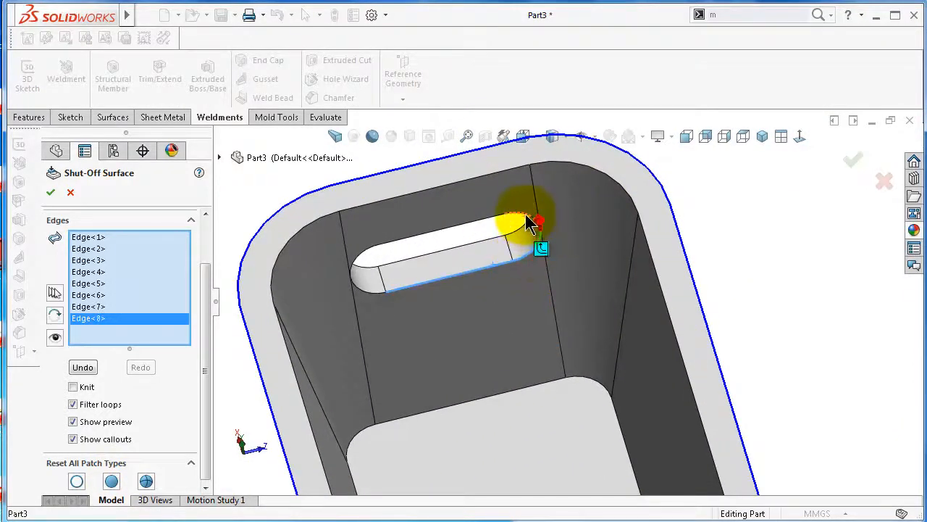
{"action": "left_click", "coordinate": [529, 220]}
{"action": "left_click", "coordinate": [493, 226]}
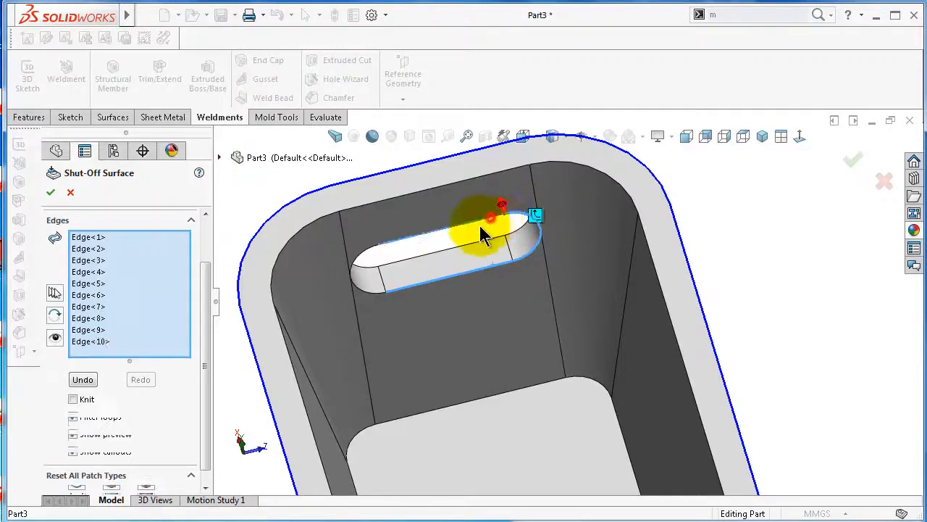
{"action": "left_click", "coordinate": [360, 286]}
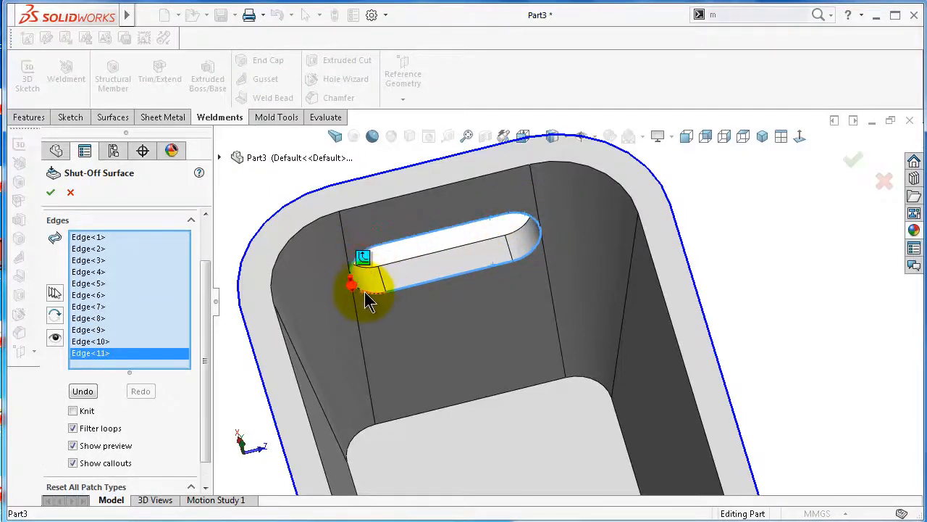
{"action": "left_click", "coordinate": [366, 295]}
{"action": "scroll", "coordinate": [410, 296], "scroll_direction": "down", "scroll_amount": 3}
{"action": "scroll", "coordinate": [437, 303], "scroll_direction": "up", "scroll_amount": 2}
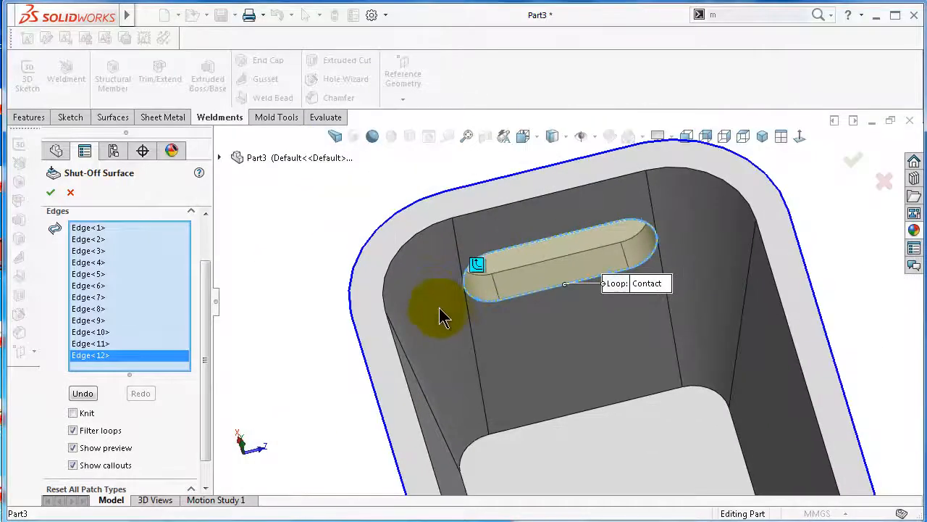
{"action": "scroll", "coordinate": [440, 317], "scroll_direction": "up", "scroll_amount": 2}
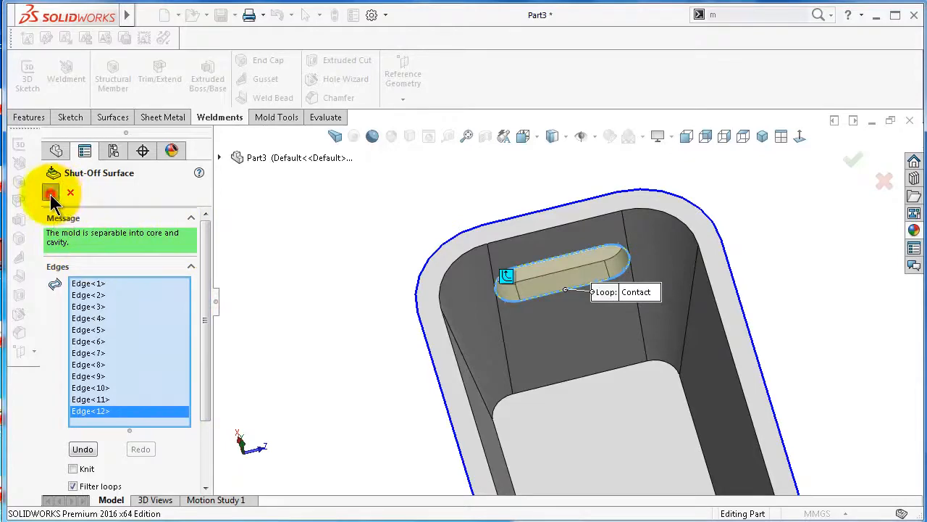
Start a parting surface from the container rim's parting line, perpendicular to pull, and set its distance to 200 mm
{"action": "middle_click_drag", "start_coordinate": [374, 383], "coordinate": [363, 393]}
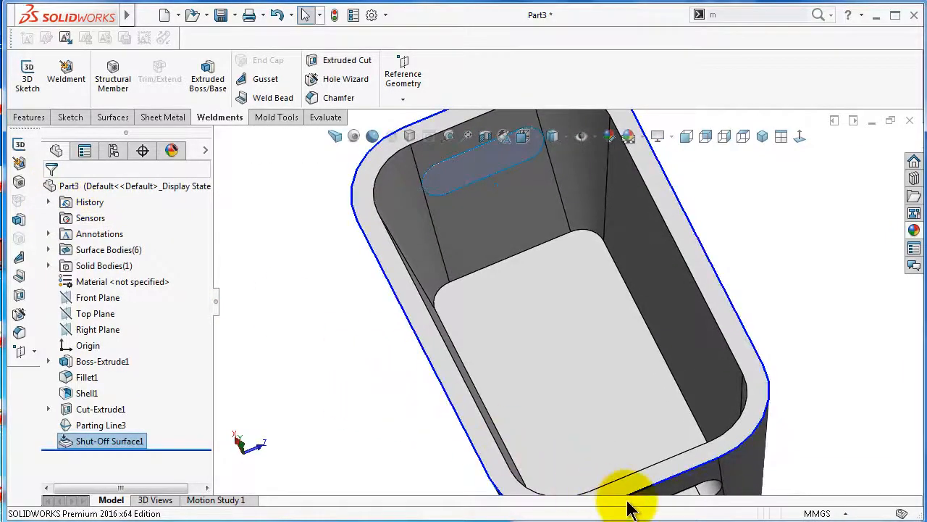
{"action": "left_click", "coordinate": [272, 117]}
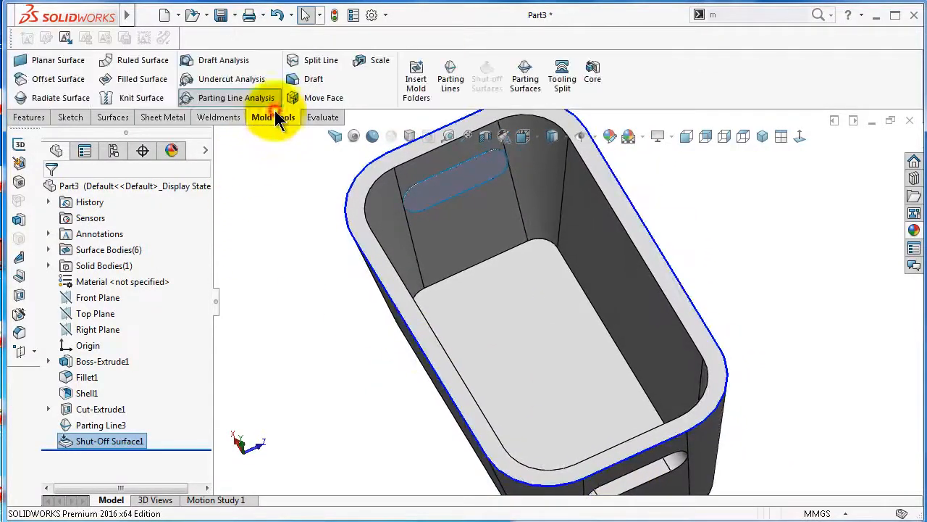
{"action": "left_click", "coordinate": [536, 87]}
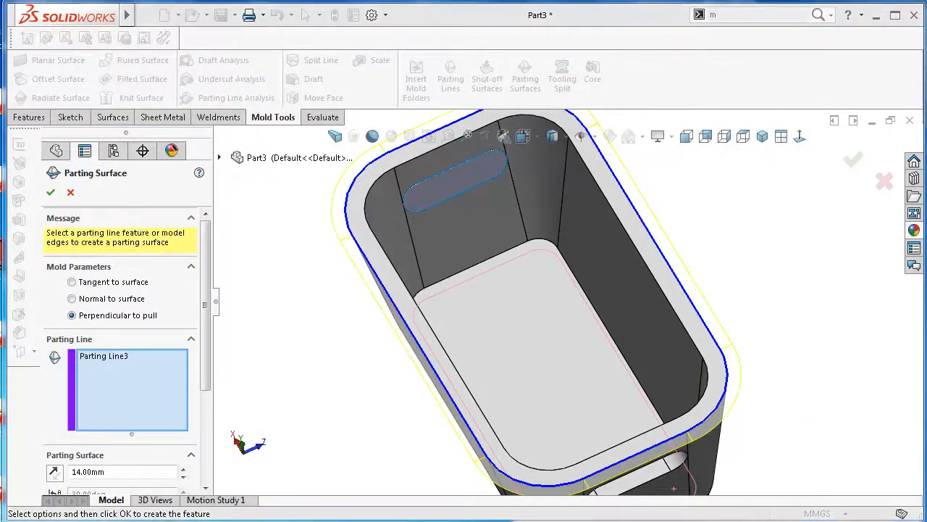
{"action": "left_click_drag", "start_coordinate": [207, 281], "coordinate": [207, 314]}
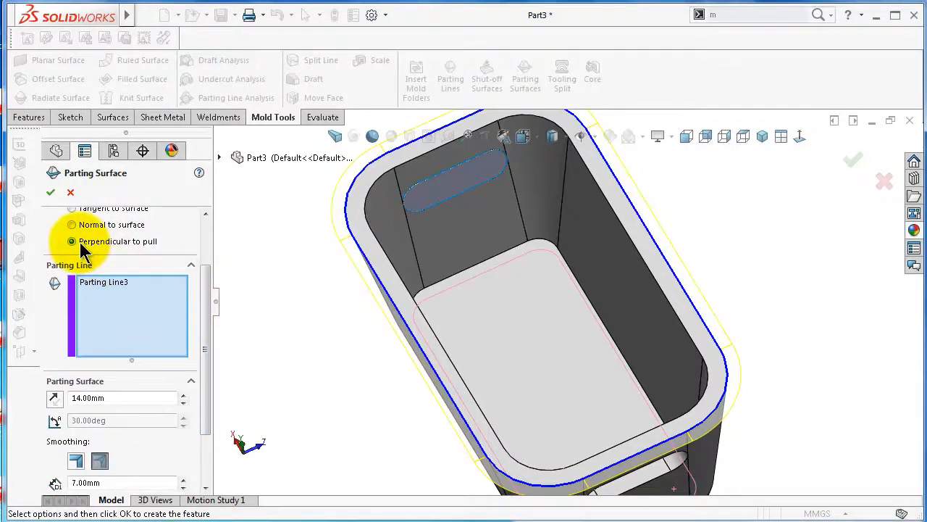
{"action": "left_click_drag", "start_coordinate": [204, 288], "coordinate": [205, 330]}
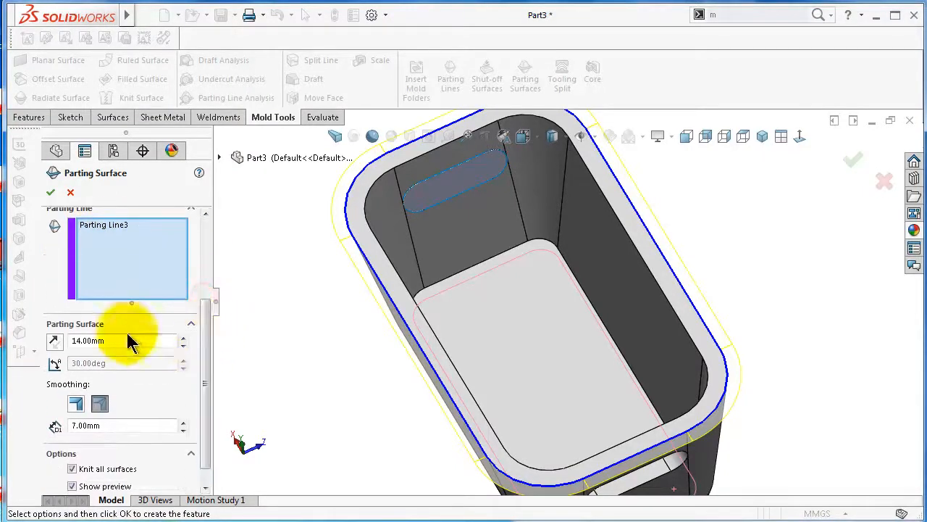
{"action": "double_click", "coordinate": [128, 341]}
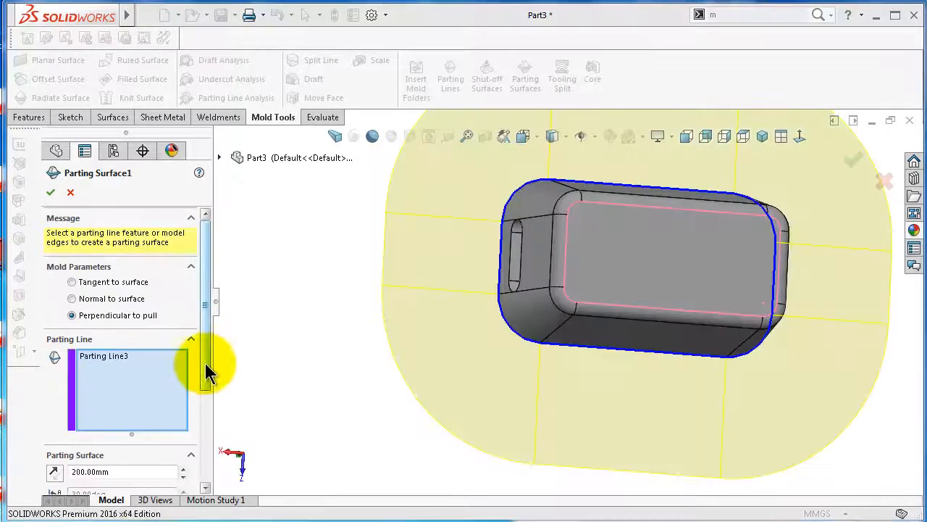
Increase the parting surface distance to 300 mm and create the surface
{"action": "left_click_drag", "start_coordinate": [205, 363], "coordinate": [205, 439]}
{"action": "double_click", "coordinate": [127, 355]}
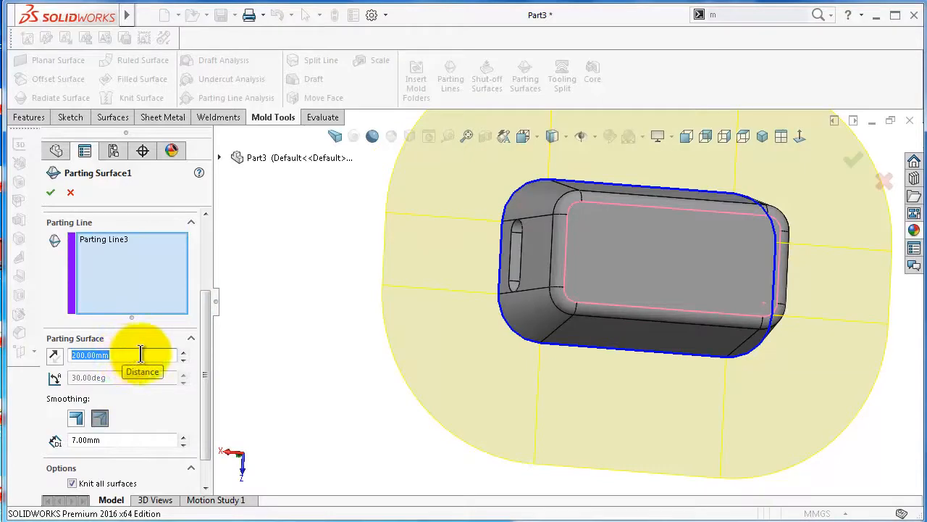
{"action": "type", "text": "300"}
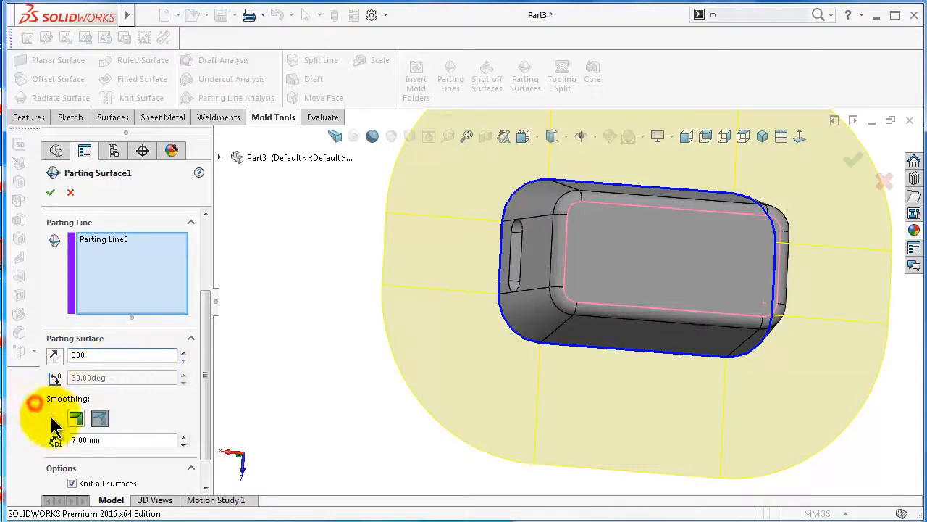
{"action": "left_click", "coordinate": [45, 193]}
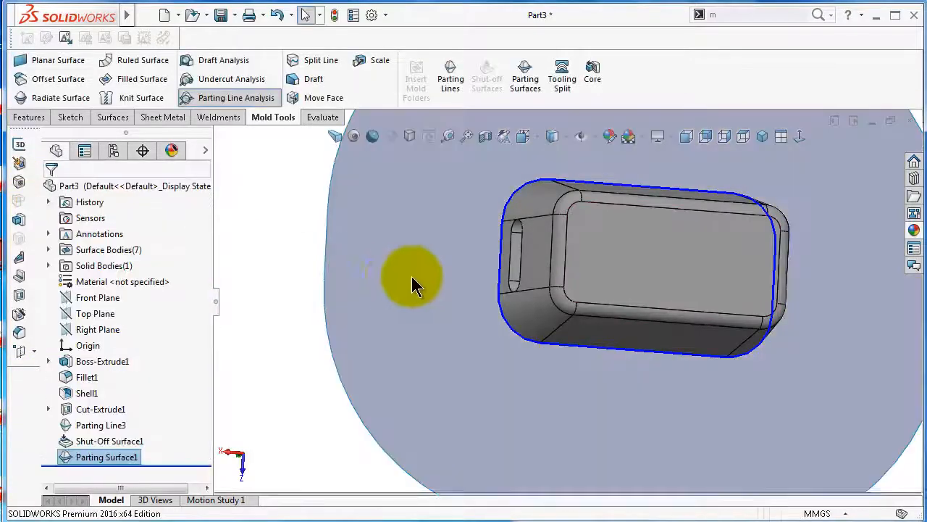
Start a tooling split and open its sketch on the container's flat rim face
{"action": "scroll", "coordinate": [413, 278], "scroll_direction": "up", "scroll_amount": 3}
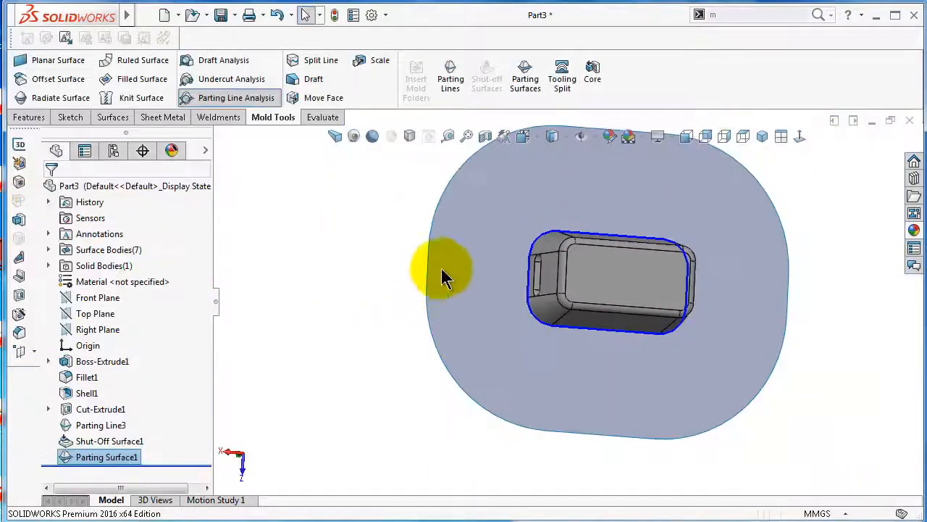
{"action": "left_click", "coordinate": [563, 85]}
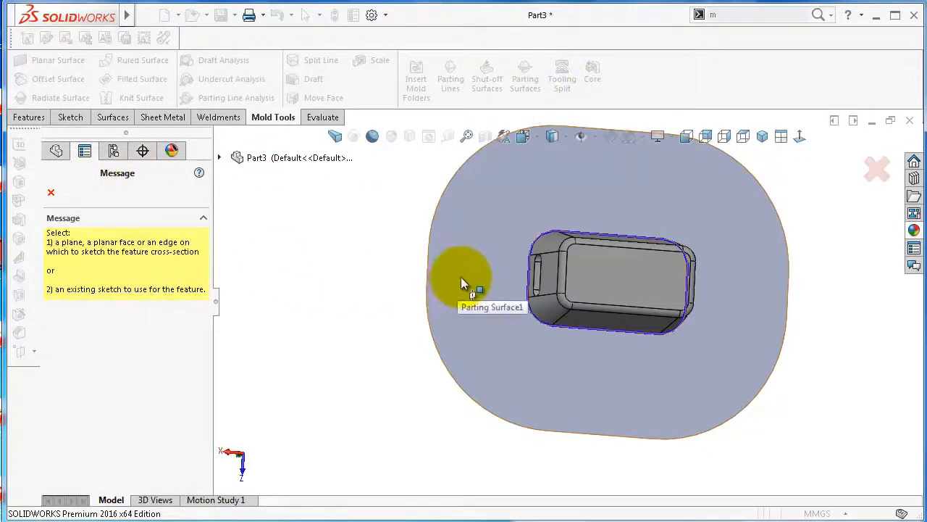
{"action": "middle_click_drag", "start_coordinate": [315, 205], "coordinate": [435, 211]}
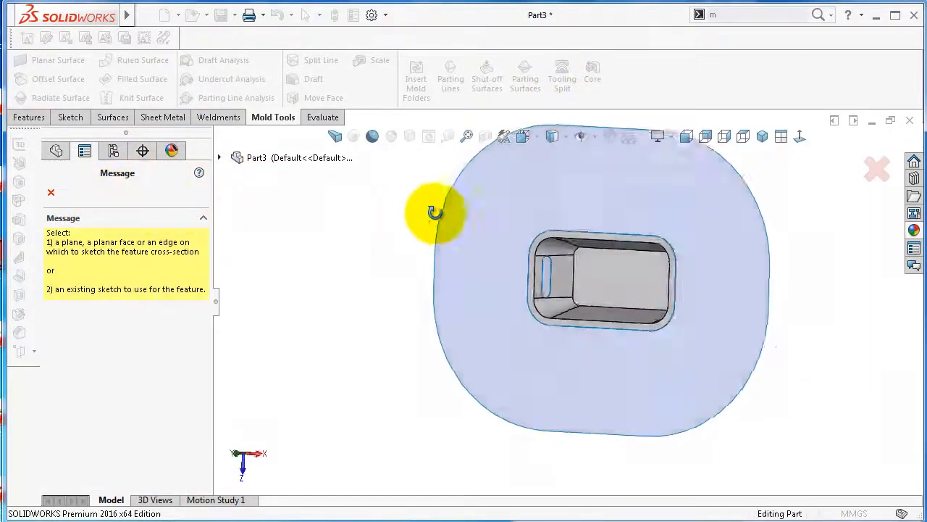
{"action": "scroll", "coordinate": [627, 226], "scroll_direction": "down", "scroll_amount": 5}
{"action": "left_click", "coordinate": [671, 310]}
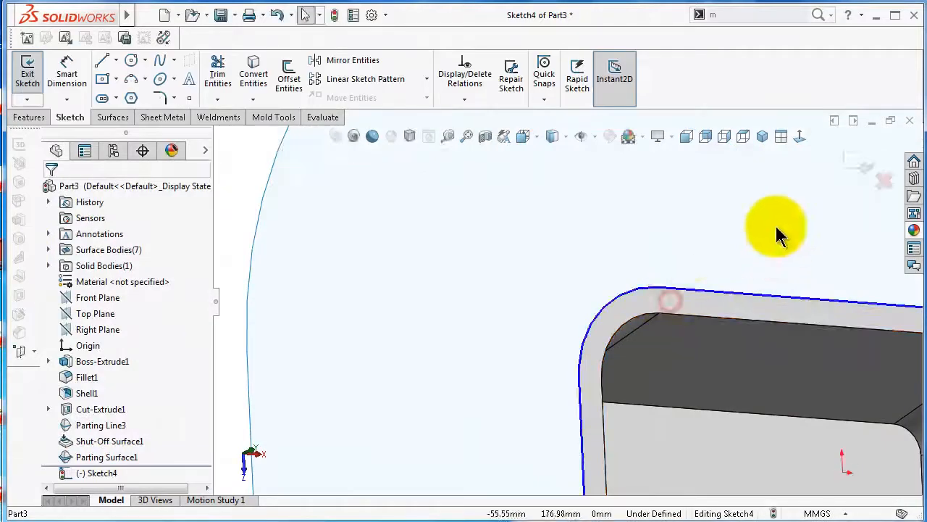
Sketch a center rectangle about 763 mm by 532 mm around the container, centred on the origin
{"action": "left_click", "coordinate": [789, 138]}
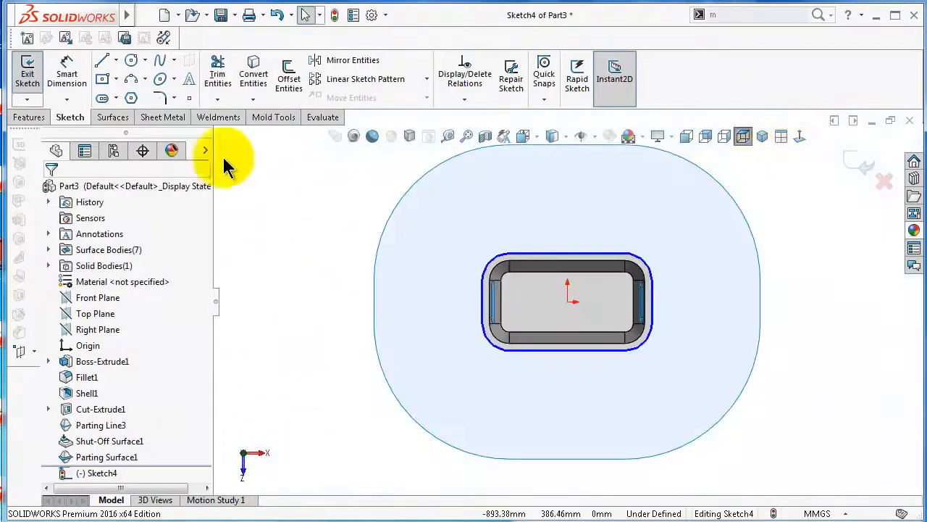
{"action": "left_click", "coordinate": [102, 79]}
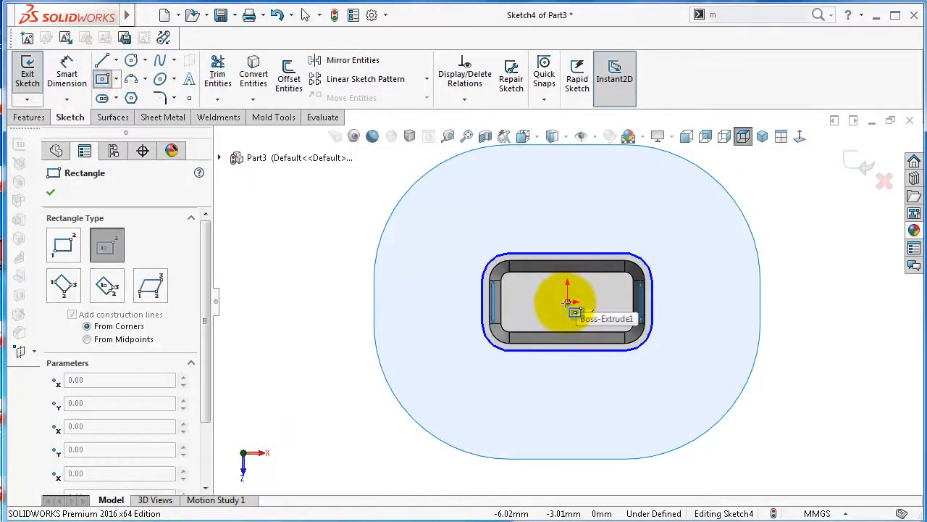
{"action": "left_click", "coordinate": [568, 301]}
{"action": "left_click", "coordinate": [430, 205]}
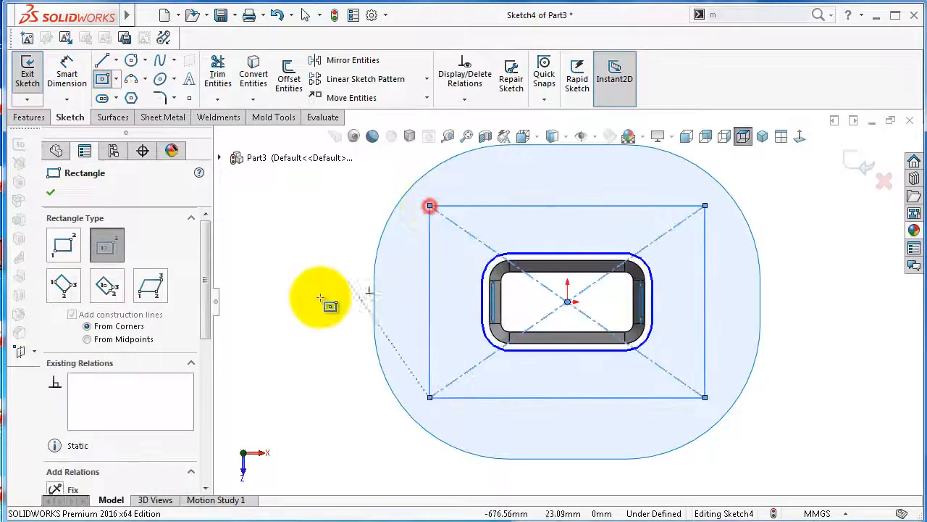
Dimension the rectangle to 500 mm high and 750 mm wide, and finish the tooling split sketch
{"action": "right_click_drag", "start_coordinate": [320, 301], "coordinate": [284, 122]}
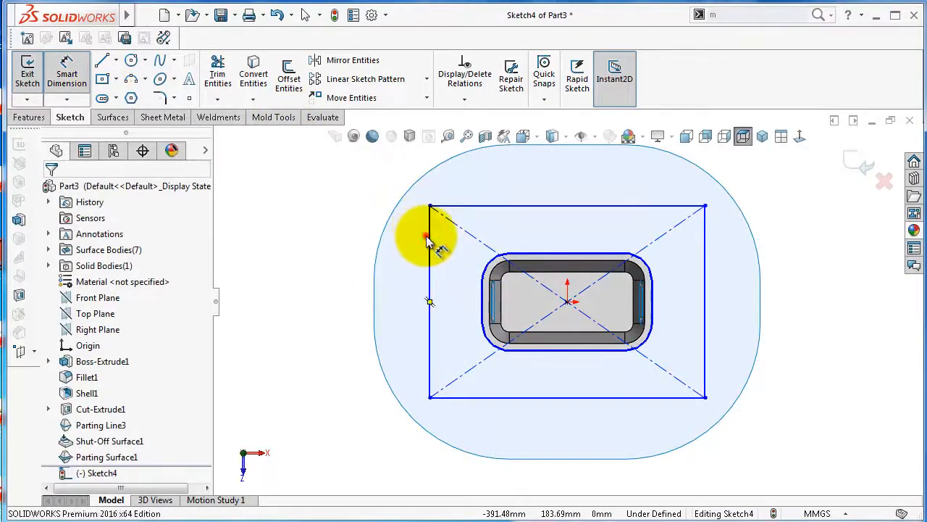
{"action": "left_click", "coordinate": [430, 237]}
{"action": "left_click", "coordinate": [332, 251]}
{"action": "type", "text": "500"}
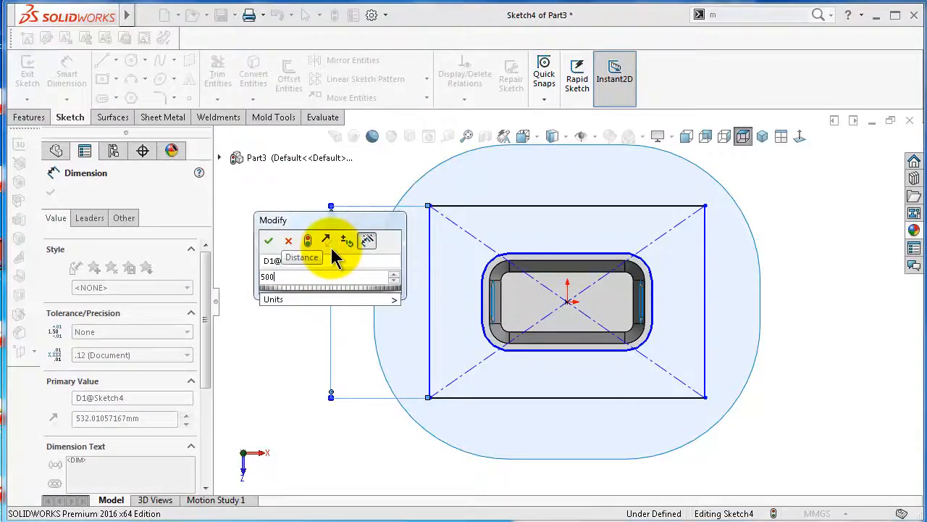
{"action": "key", "text": "Return"}
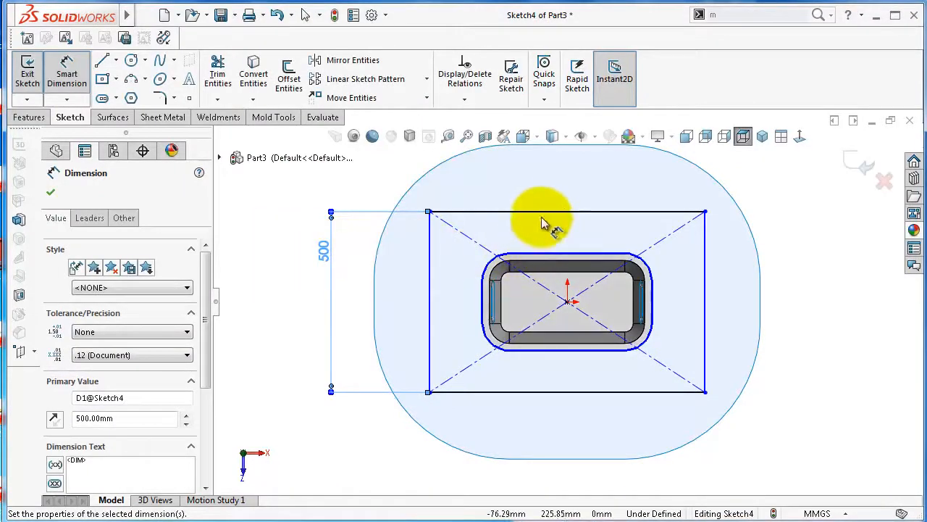
{"action": "left_click", "coordinate": [543, 213]}
{"action": "left_click", "coordinate": [532, 169]}
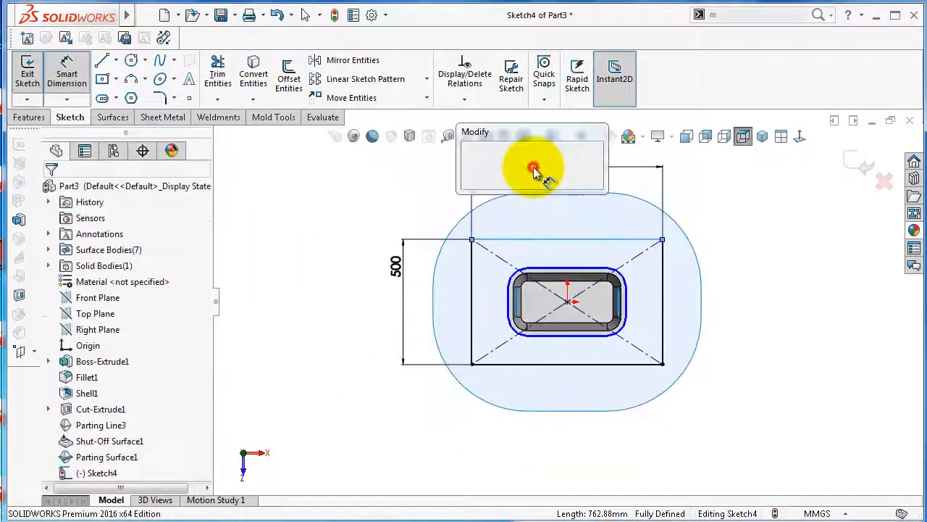
{"action": "type", "text": "750"}
{"action": "key", "text": "Return"}
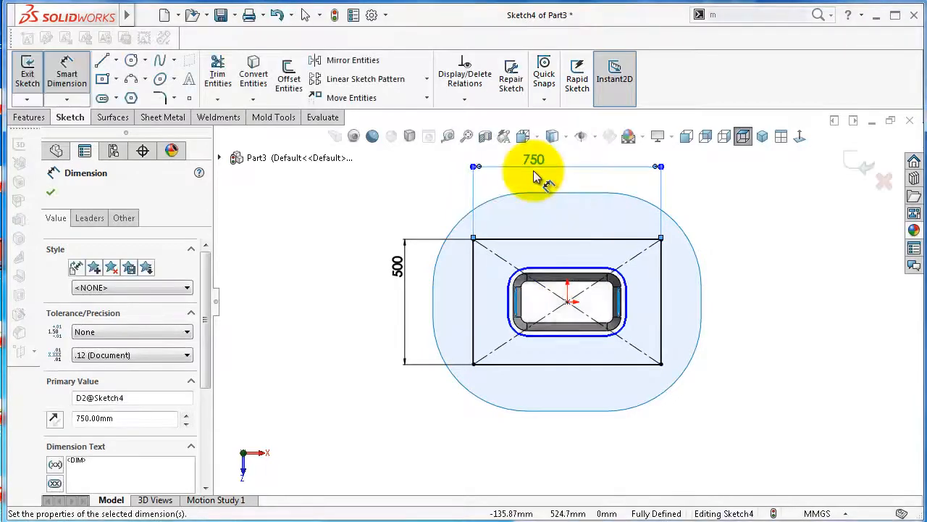
{"action": "left_click", "coordinate": [859, 168]}
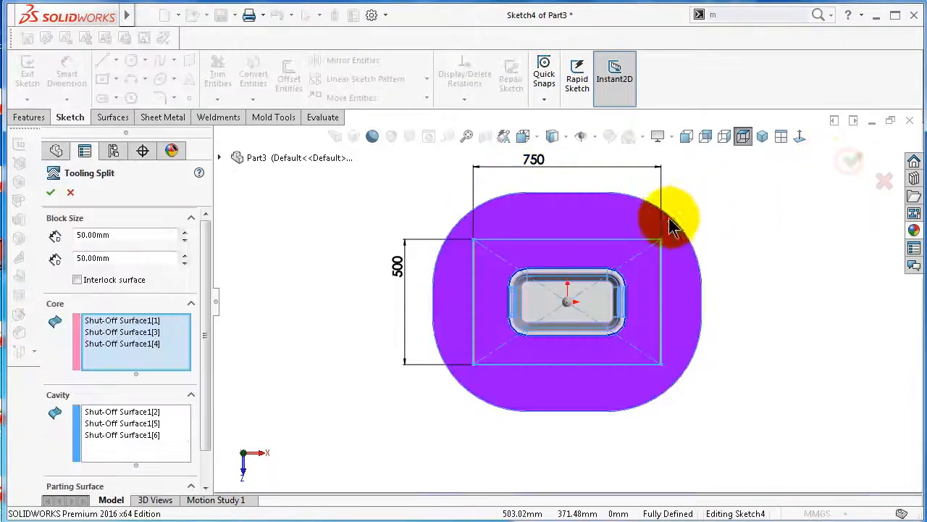
Set the block depths to 350 mm on the container side and 200 mm on the opposite side, and create the tooling split
{"action": "left_click", "coordinate": [126, 234]}
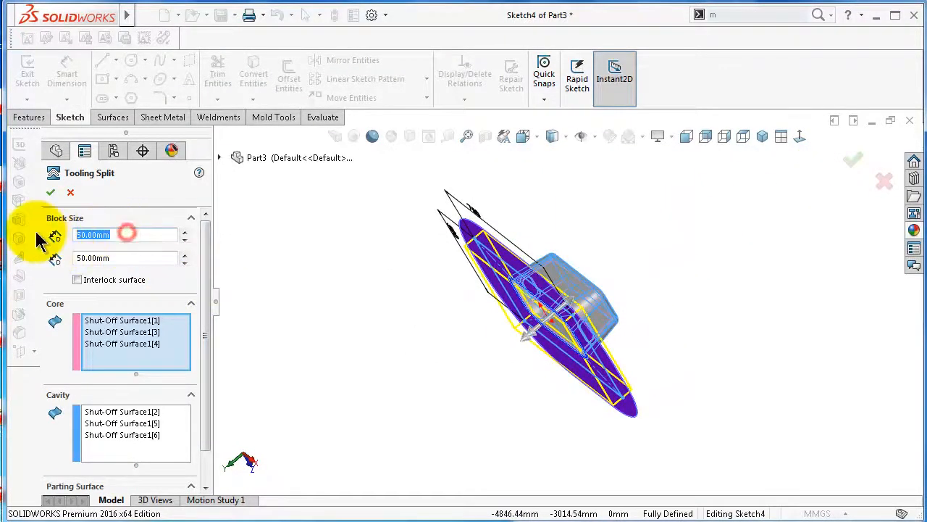
{"action": "type", "text": "3"}
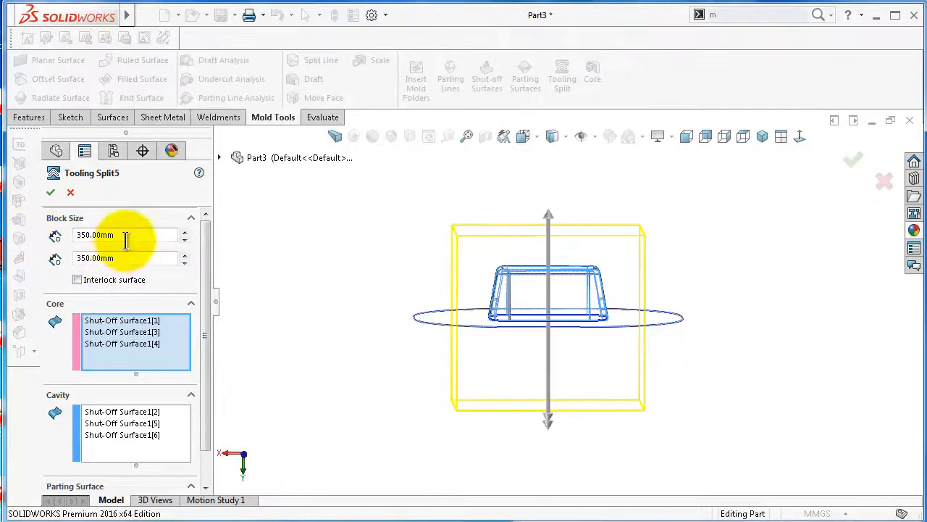
{"action": "left_click", "coordinate": [128, 237]}
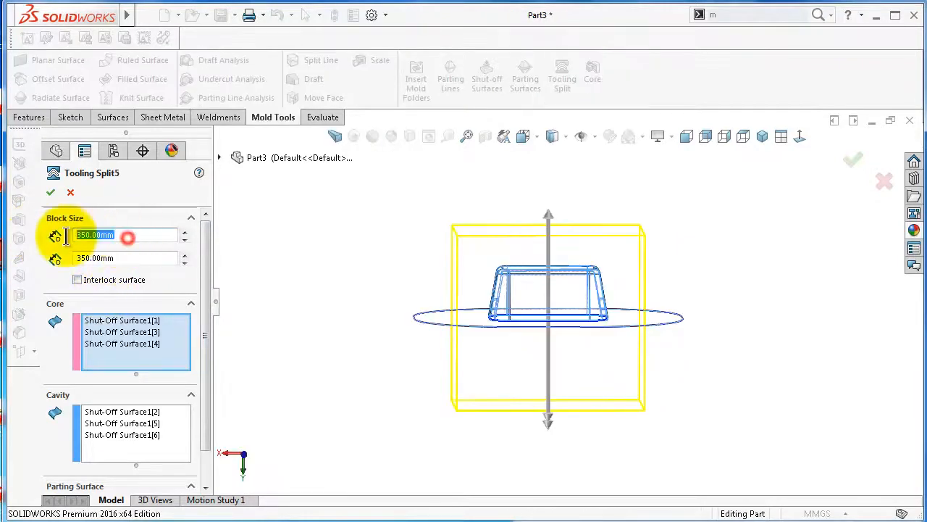
{"action": "left_click", "coordinate": [147, 260]}
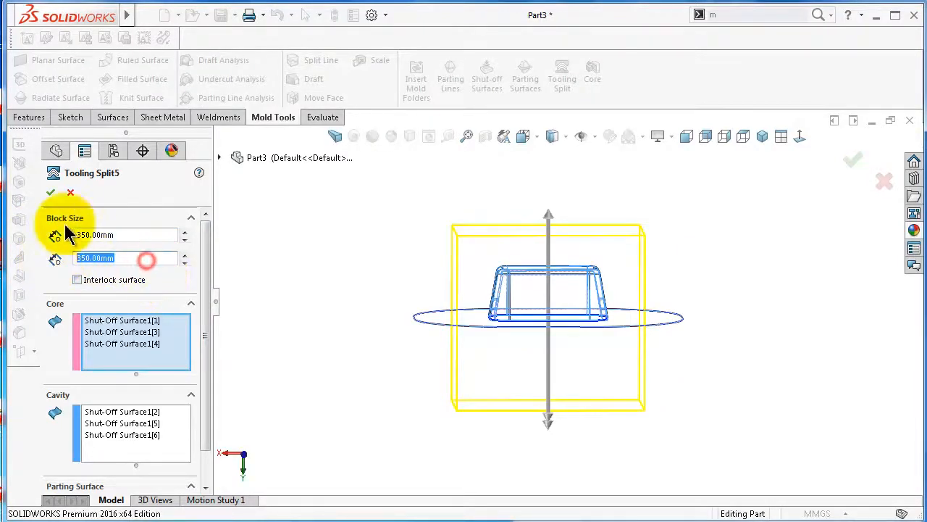
{"action": "type", "text": "200"}
{"action": "key", "text": "Return"}
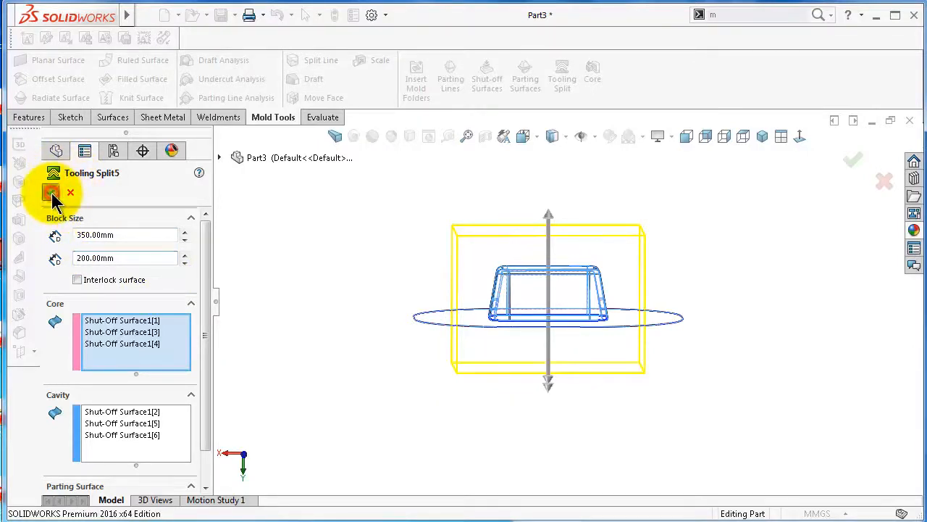
{"action": "left_click", "coordinate": [52, 194]}
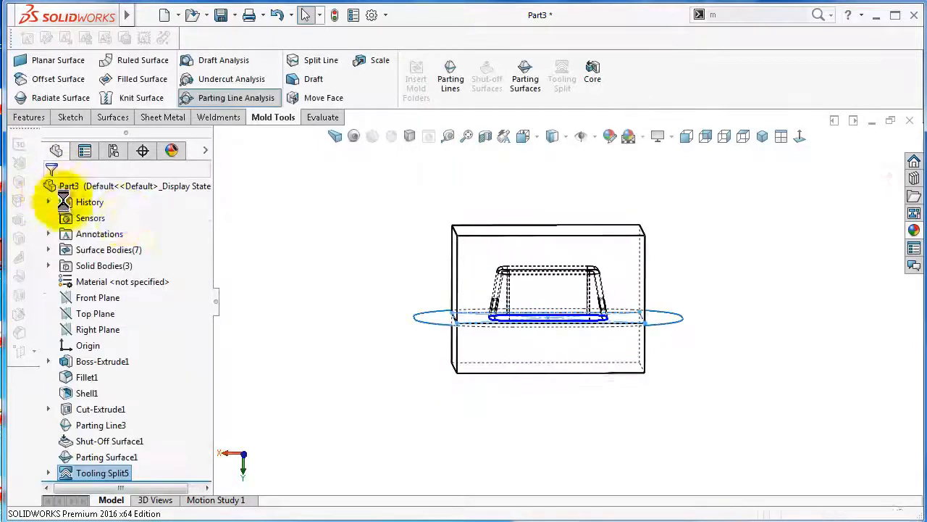
Display the model shaded with edges and expand the part's solid bodies
{"action": "left_click", "coordinate": [547, 141]}
{"action": "left_click", "coordinate": [552, 168]}
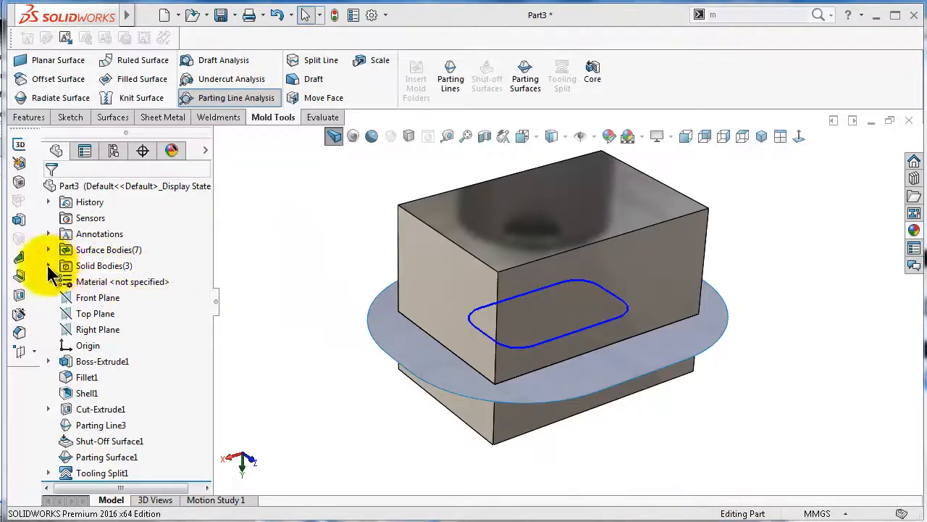
{"action": "left_click", "coordinate": [88, 266]}
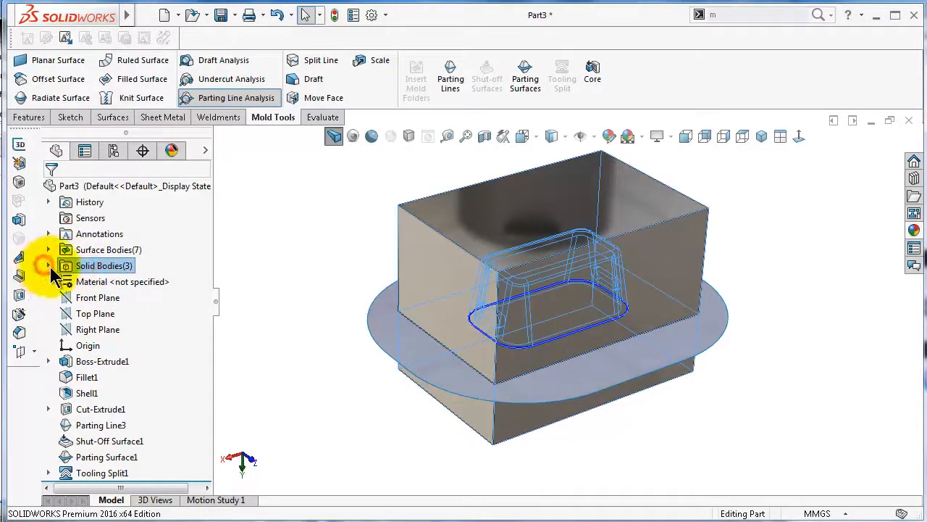
{"action": "left_click", "coordinate": [48, 266]}
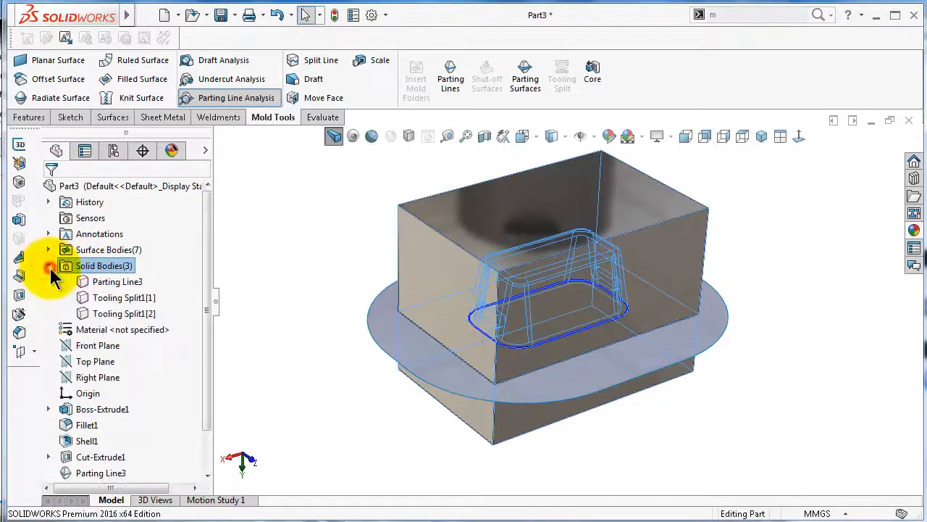
Hide the lower tooling block Tooling Split1[1] and show it again
{"action": "left_click", "coordinate": [124, 298]}
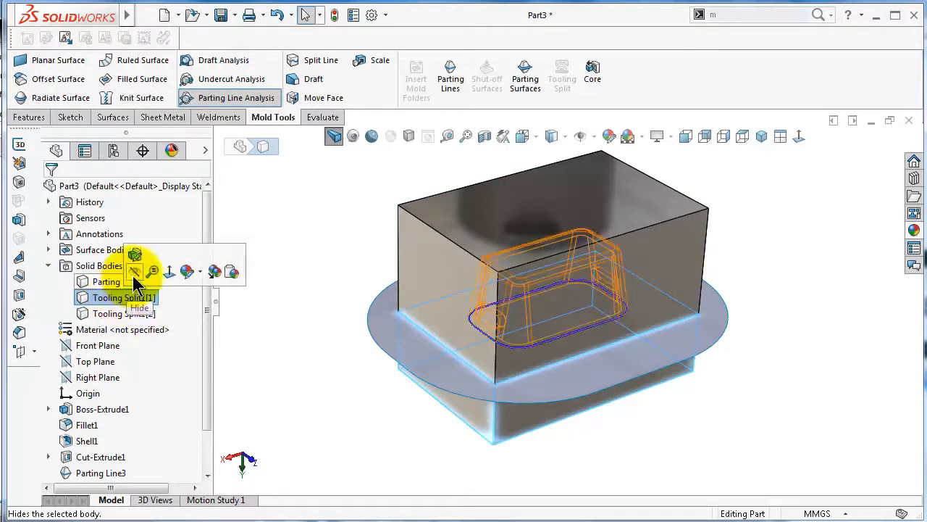
{"action": "left_click", "coordinate": [133, 276]}
{"action": "left_click", "coordinate": [139, 297]}
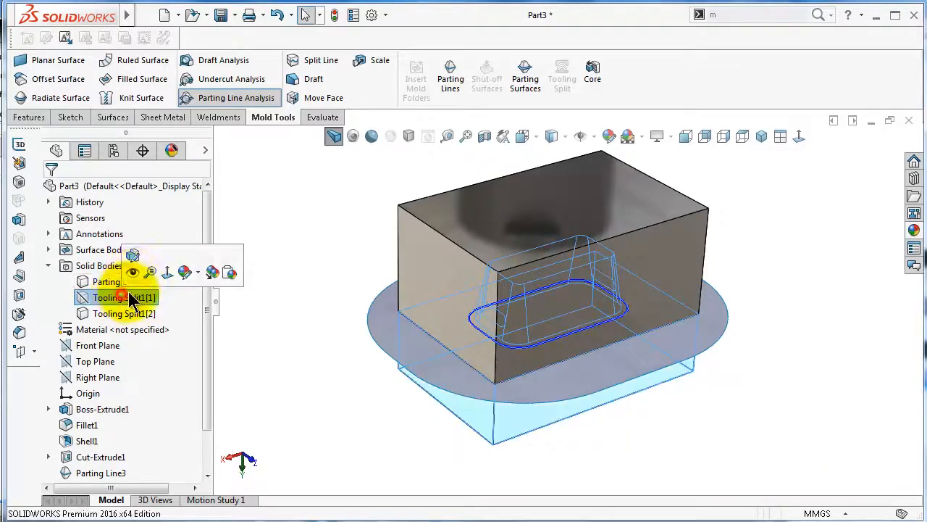
{"action": "left_click", "coordinate": [132, 275]}
Hide the upper tooling block Tooling Split1[2] to expose the container on its core
{"action": "left_click", "coordinate": [127, 313]}
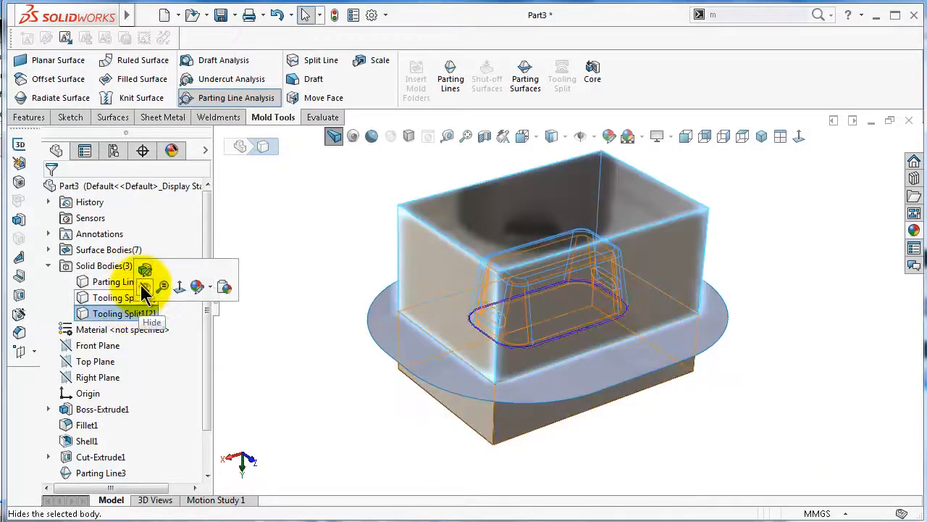
{"action": "left_click", "coordinate": [144, 287]}
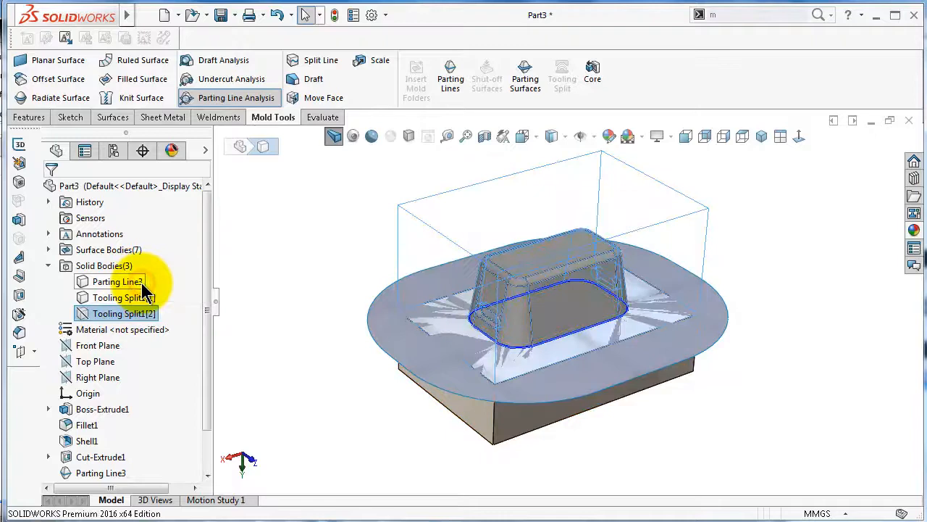
Start a Core feature by opening its sketch on the container's end face that contains the handle slot
{"action": "left_click", "coordinate": [315, 337]}
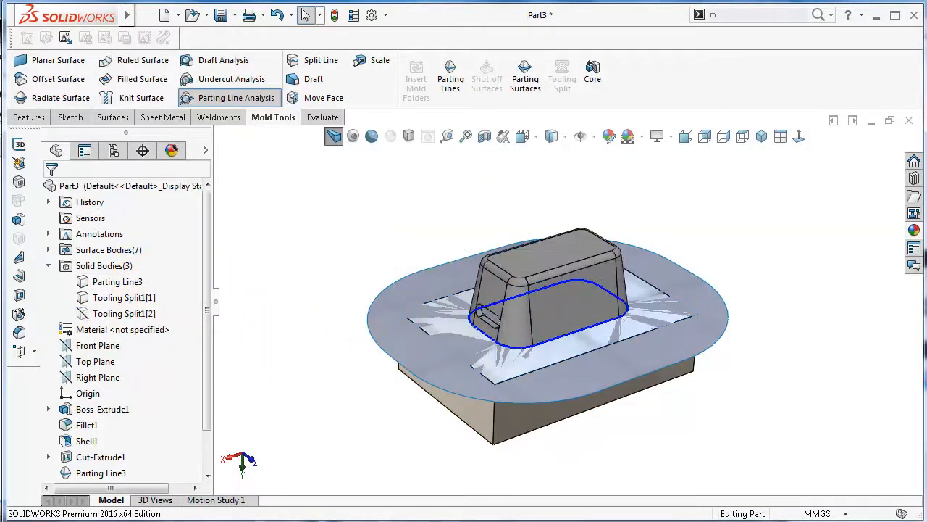
{"action": "left_click", "coordinate": [730, 341]}
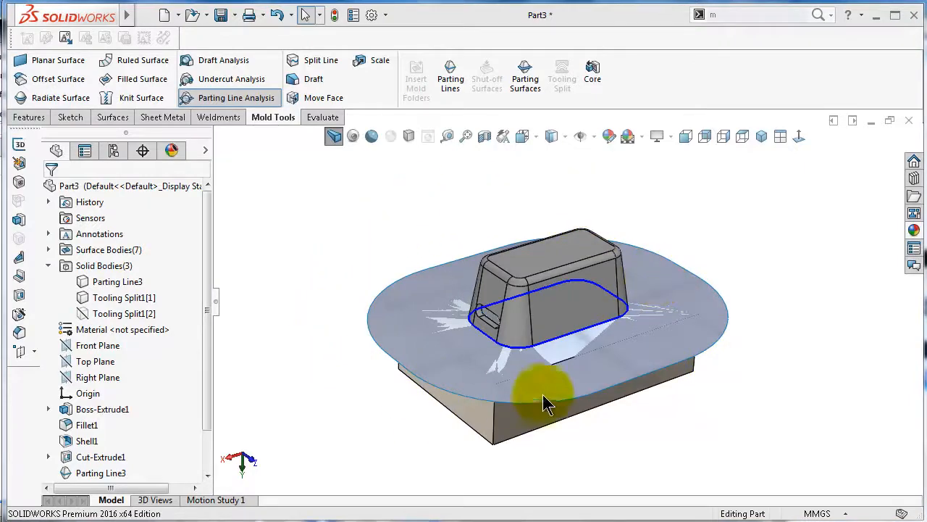
{"action": "middle_click_drag", "start_coordinate": [715, 342], "coordinate": [638, 326]}
{"action": "scroll", "coordinate": [614, 342], "scroll_direction": "down", "scroll_amount": 4}
{"action": "scroll", "coordinate": [605, 330], "scroll_direction": "up", "scroll_amount": 2}
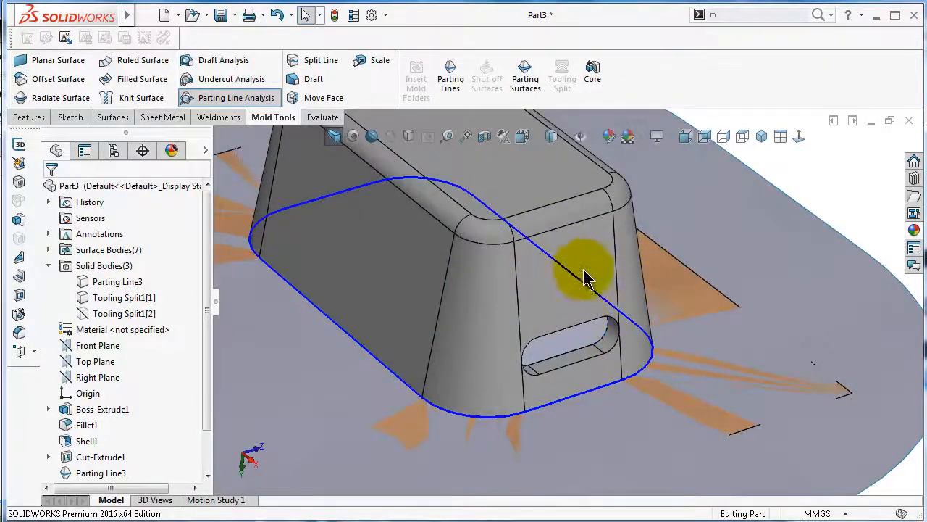
{"action": "scroll", "coordinate": [588, 290], "scroll_direction": "up", "scroll_amount": 2}
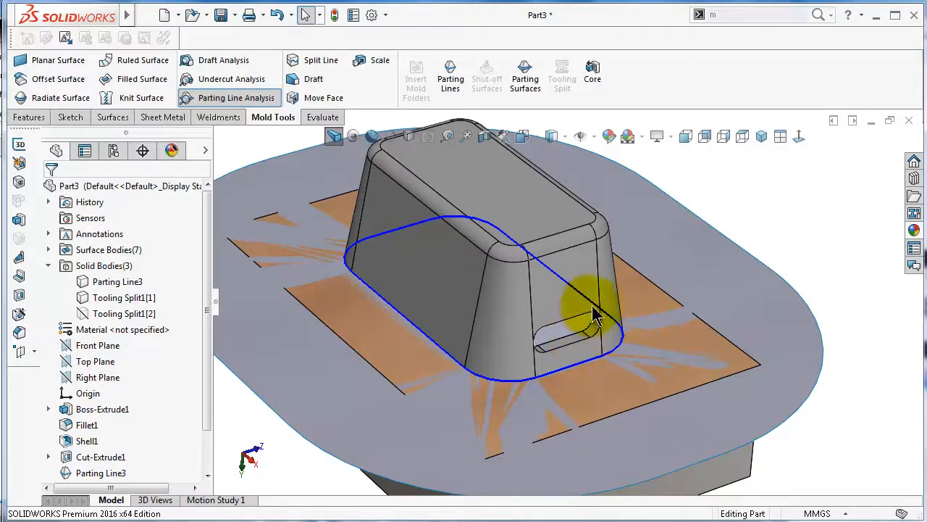
{"action": "left_click", "coordinate": [593, 72]}
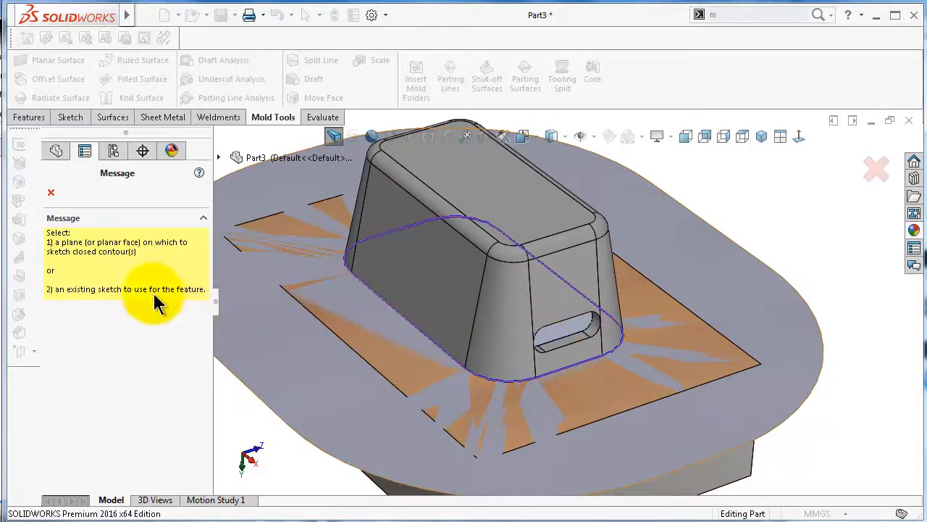
{"action": "scroll", "coordinate": [577, 302], "scroll_direction": "down", "scroll_amount": 3}
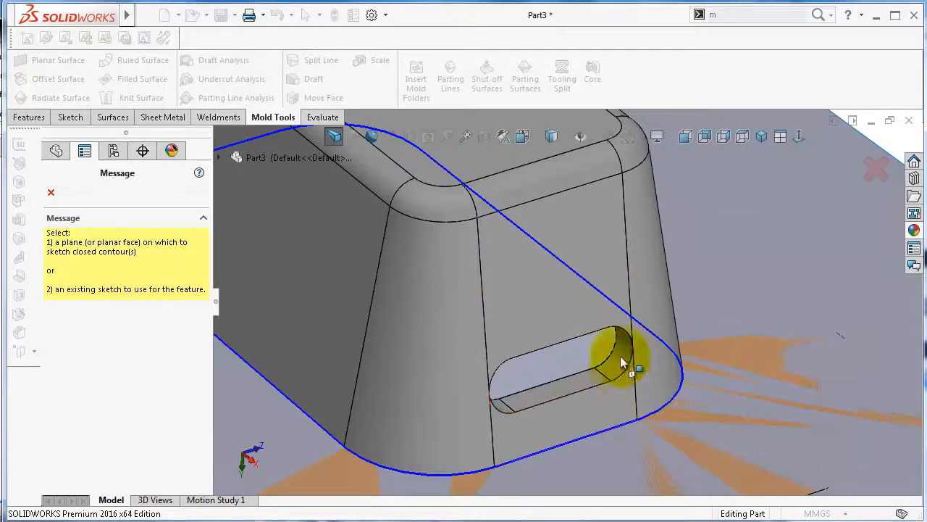
{"action": "left_click", "coordinate": [549, 297]}
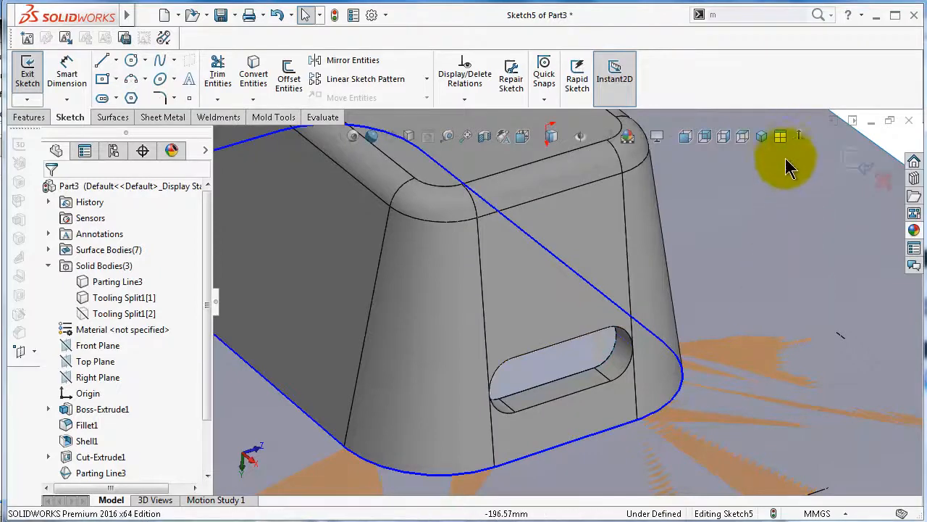
{"action": "left_click", "coordinate": [796, 138]}
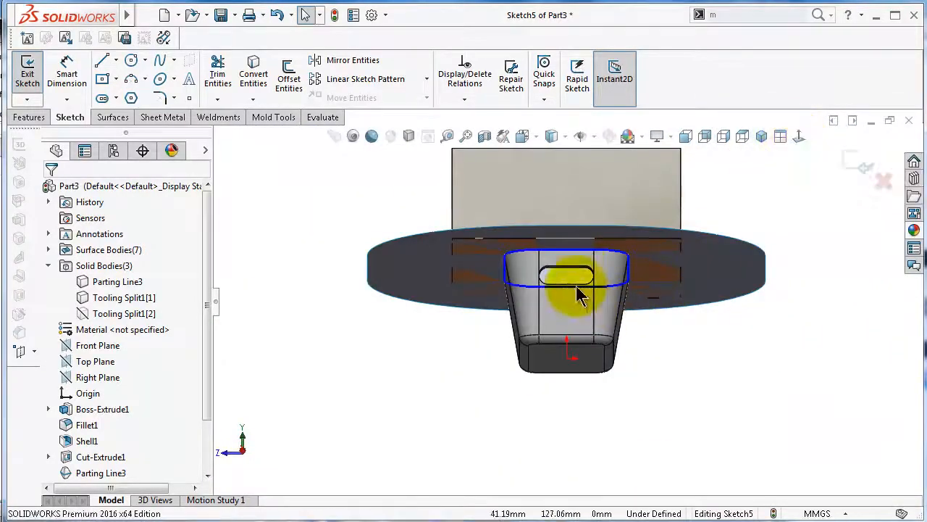
Sketch a closed trapezoid around the handle slot from the container rim, about 82 mm wide there, 166 mm at the opposite side and 118 mm high
{"action": "scroll", "coordinate": [608, 290], "scroll_direction": "down", "scroll_amount": 4}
{"action": "scroll", "coordinate": [605, 302], "scroll_direction": "up", "scroll_amount": 3}
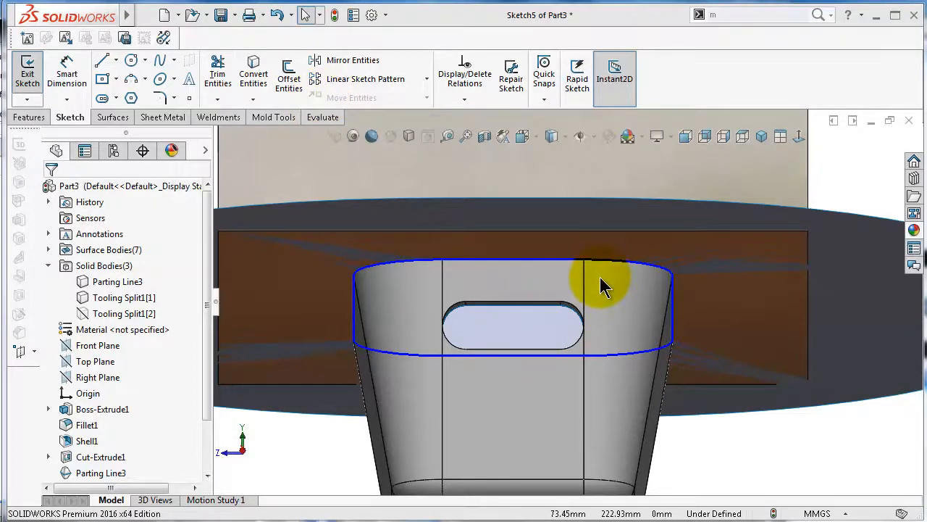
{"action": "left_click", "coordinate": [101, 60]}
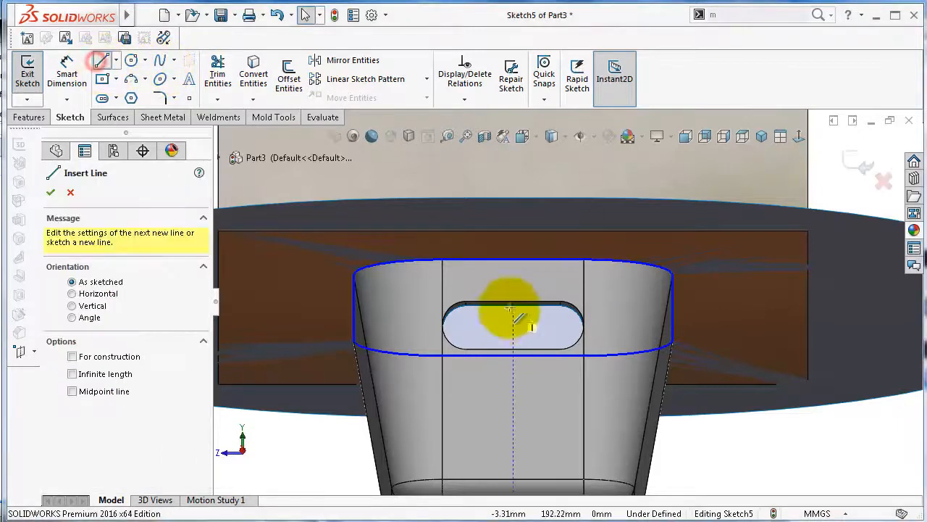
{"action": "left_click_drag", "start_coordinate": [466, 261], "coordinate": [562, 259]}
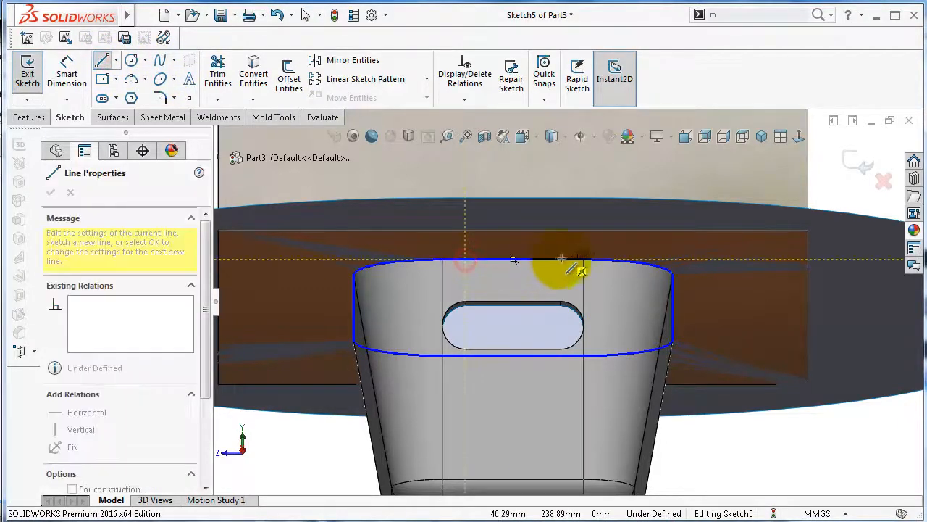
{"action": "left_click", "coordinate": [614, 398]}
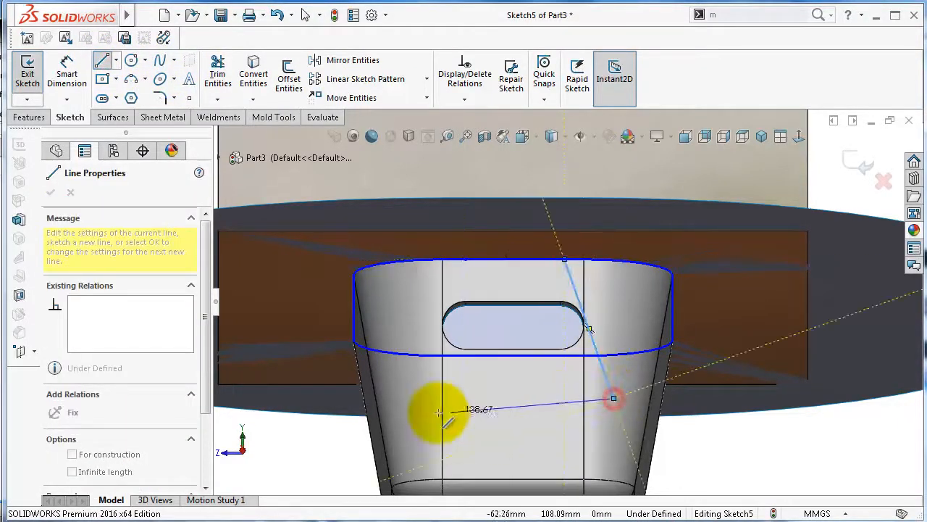
{"action": "left_click", "coordinate": [418, 398]}
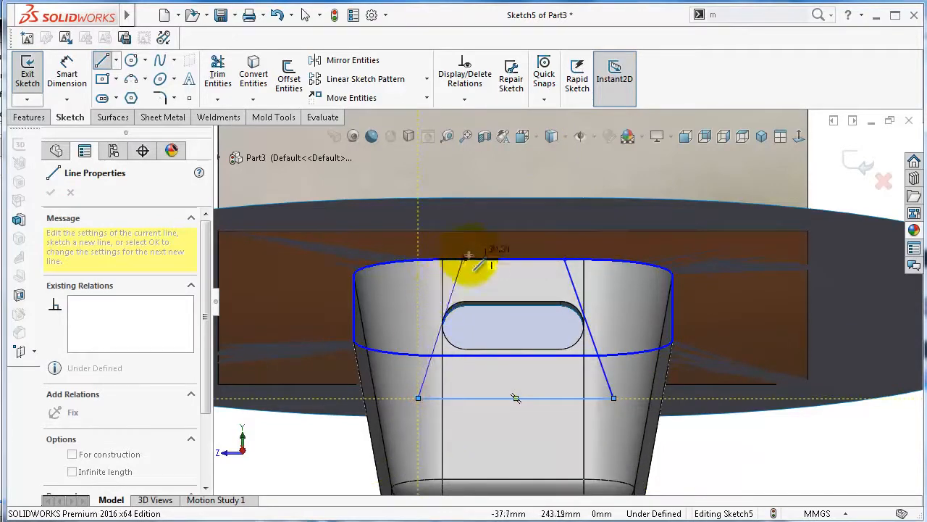
{"action": "left_click", "coordinate": [467, 259]}
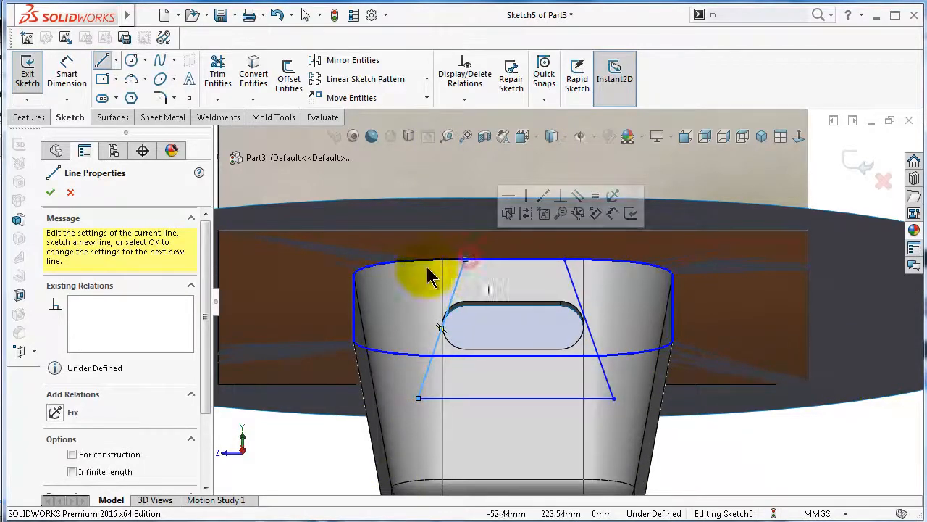
Draw a construction centerline from the origin to the rim line and constrain it vertical
{"action": "left_click", "coordinate": [115, 61]}
{"action": "left_click", "coordinate": [134, 95]}
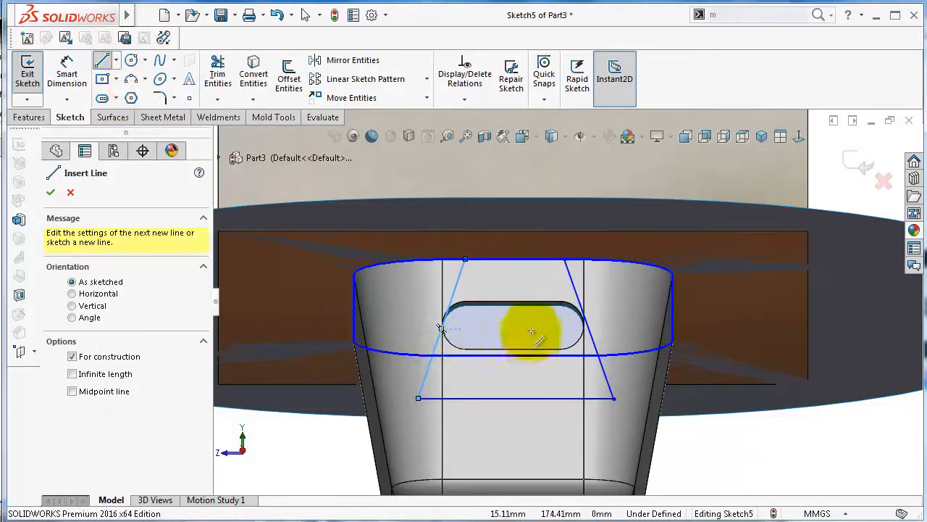
{"action": "scroll", "coordinate": [517, 399], "scroll_direction": "up", "scroll_amount": 2}
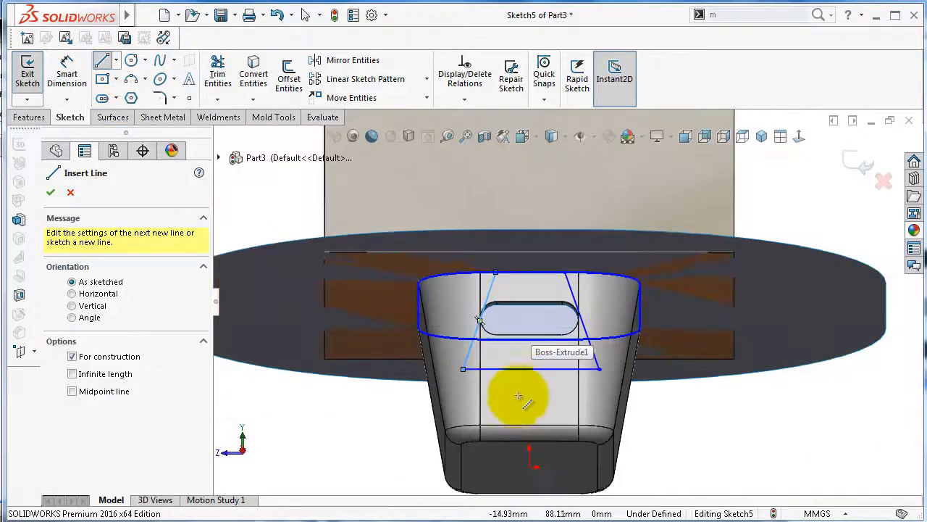
{"action": "left_click", "coordinate": [529, 467]}
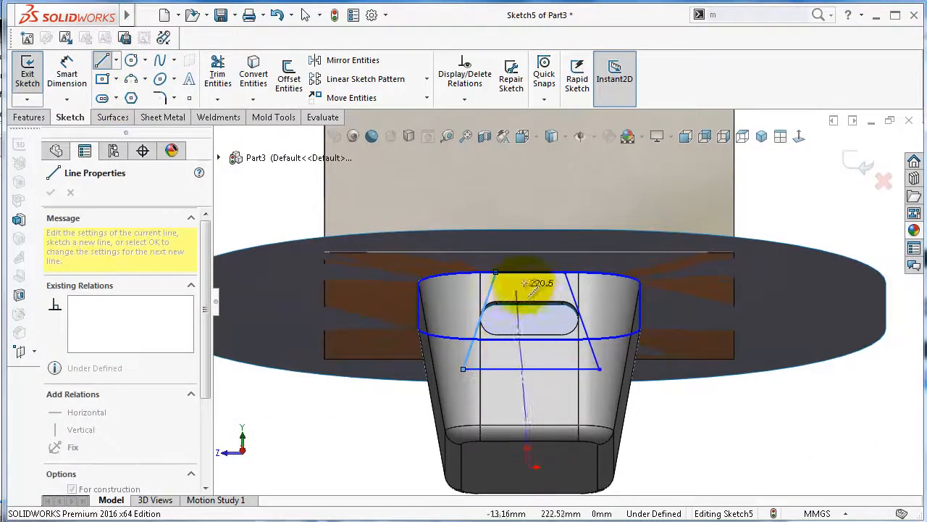
{"action": "left_click", "coordinate": [532, 275]}
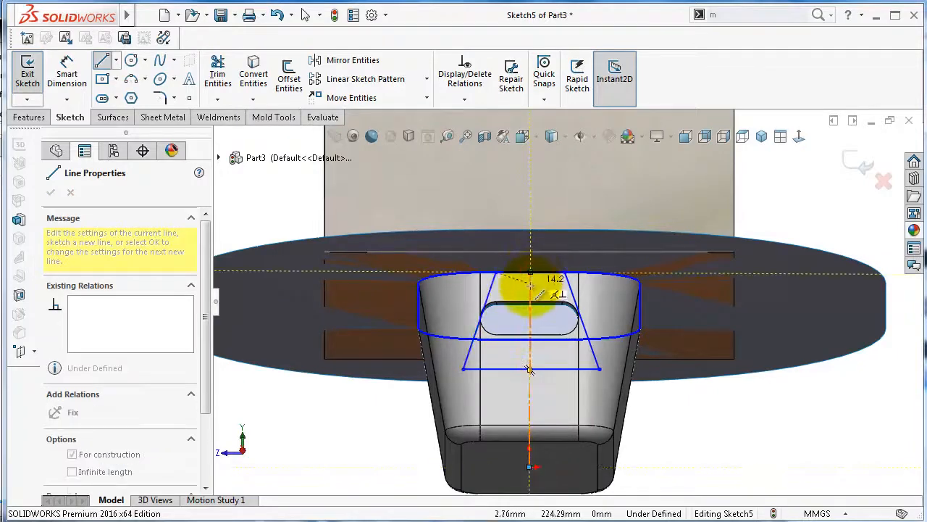
{"action": "key", "text": "Escape"}
{"action": "scroll", "coordinate": [533, 288], "scroll_direction": "down", "scroll_amount": 3}
{"action": "left_click", "coordinate": [531, 288]}
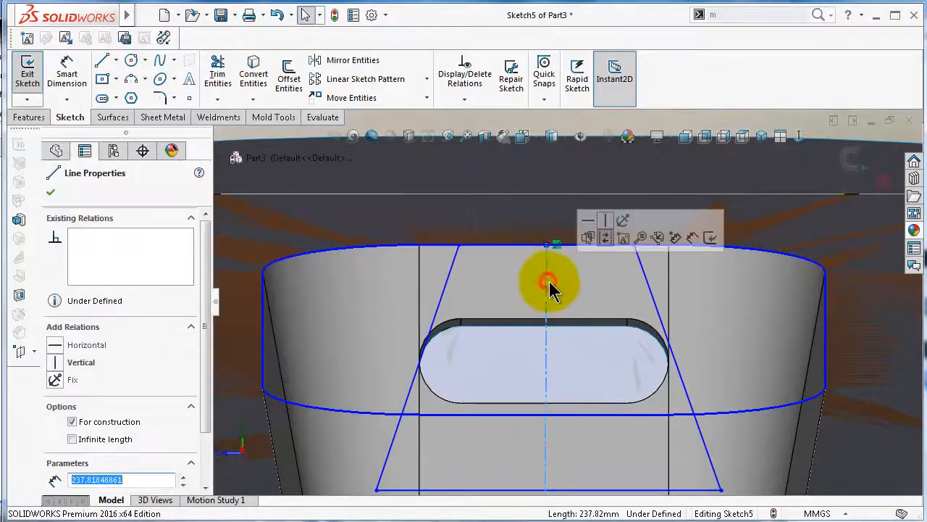
{"action": "left_click", "coordinate": [606, 220]}
{"action": "scroll", "coordinate": [511, 301], "scroll_direction": "up", "scroll_amount": 1}
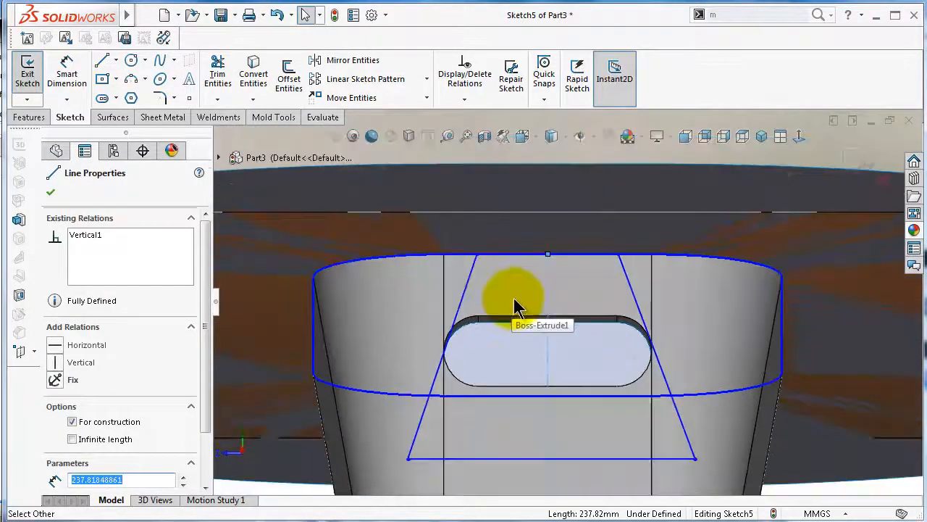
Dimension the trapezoid's short side at the rim to 100 mm and its long parallel side to 175 mm
{"action": "right_click_drag", "start_coordinate": [514, 299], "coordinate": [520, 218]}
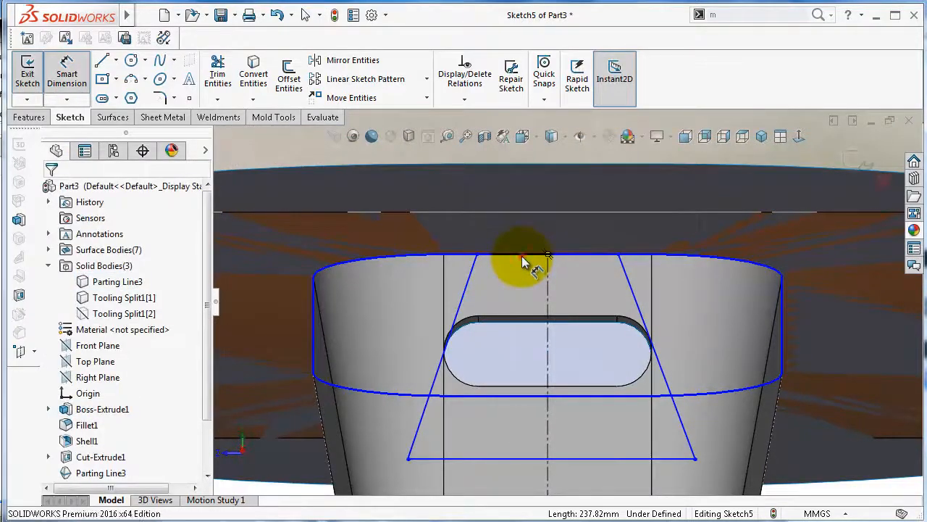
{"action": "left_click", "coordinate": [521, 256]}
{"action": "left_click", "coordinate": [552, 238]}
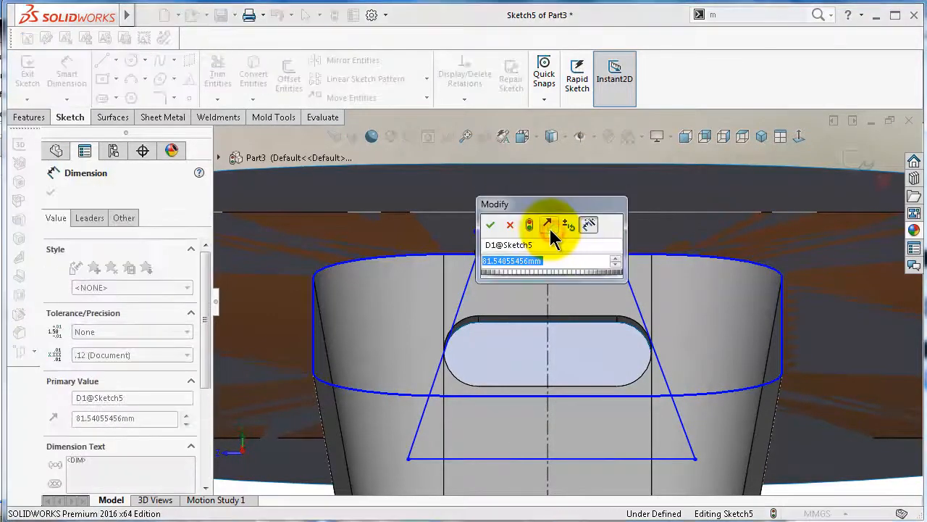
{"action": "type", "text": "100"}
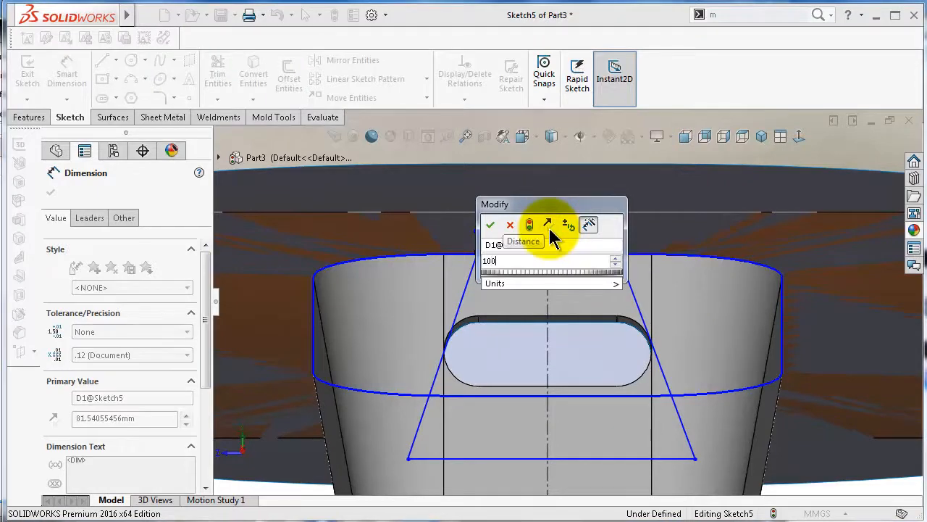
{"action": "key", "text": "Return"}
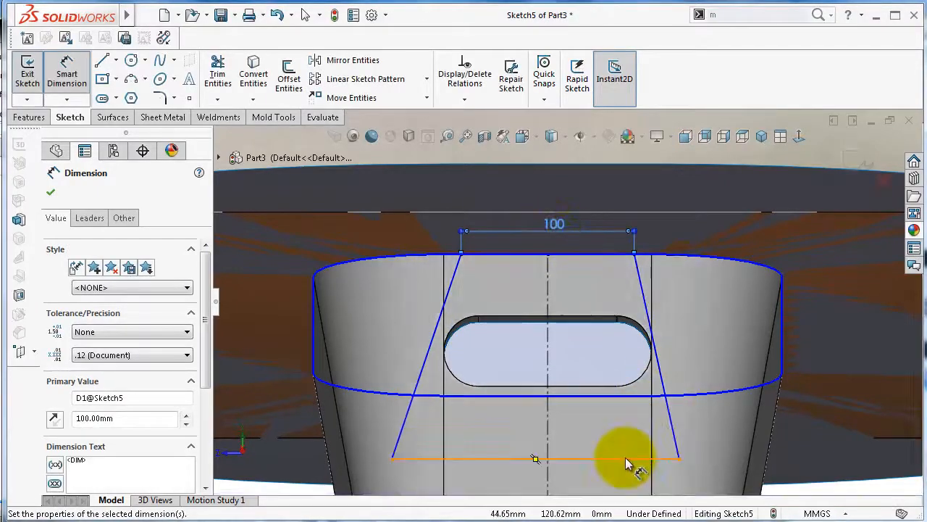
{"action": "left_click", "coordinate": [625, 457]}
{"action": "left_click", "coordinate": [620, 436]}
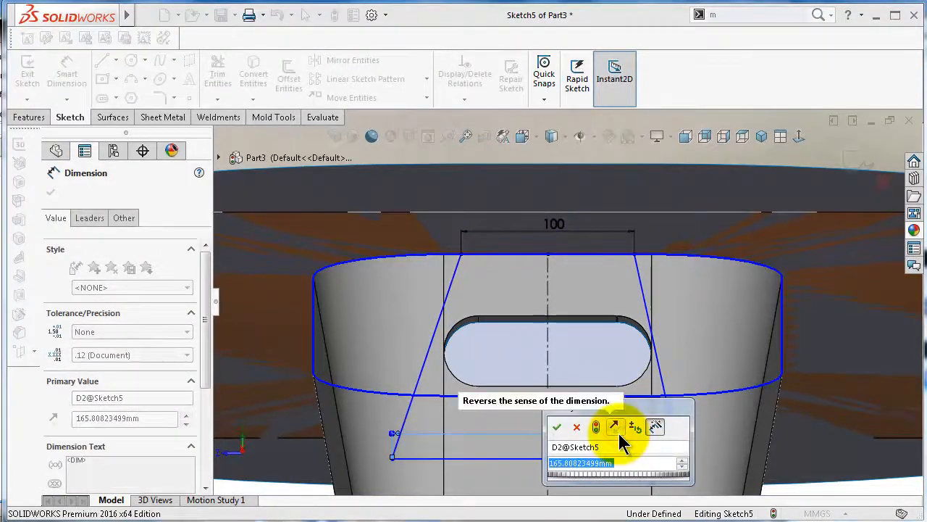
{"action": "type", "text": "1"}
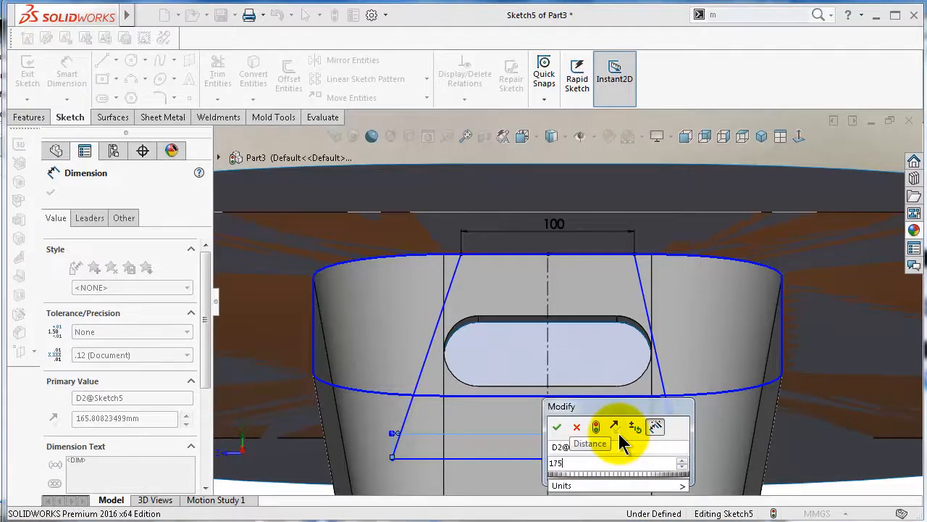
{"action": "type", "text": "75"}
{"action": "key", "text": "Return"}
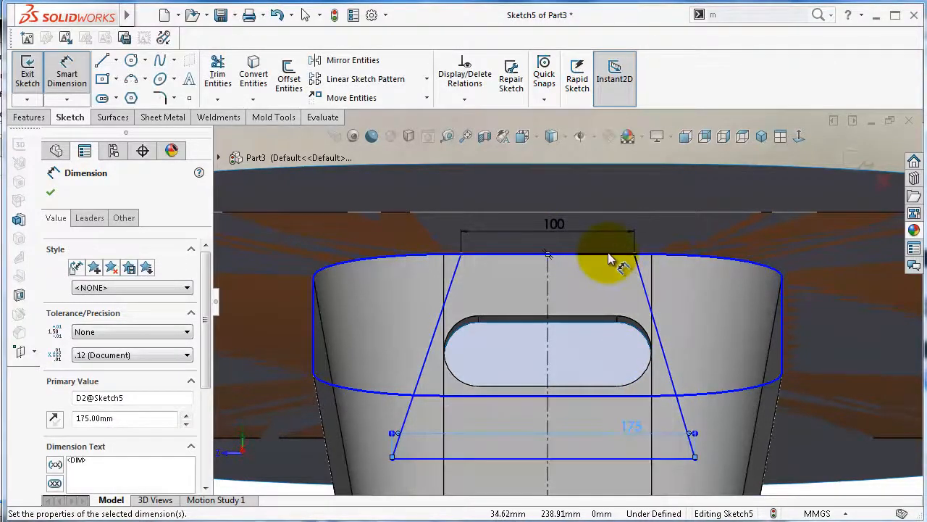
Dimension the distance between the trapezoid's two parallel sides to 120 mm
{"action": "left_click", "coordinate": [601, 256]}
{"action": "left_click", "coordinate": [596, 457]}
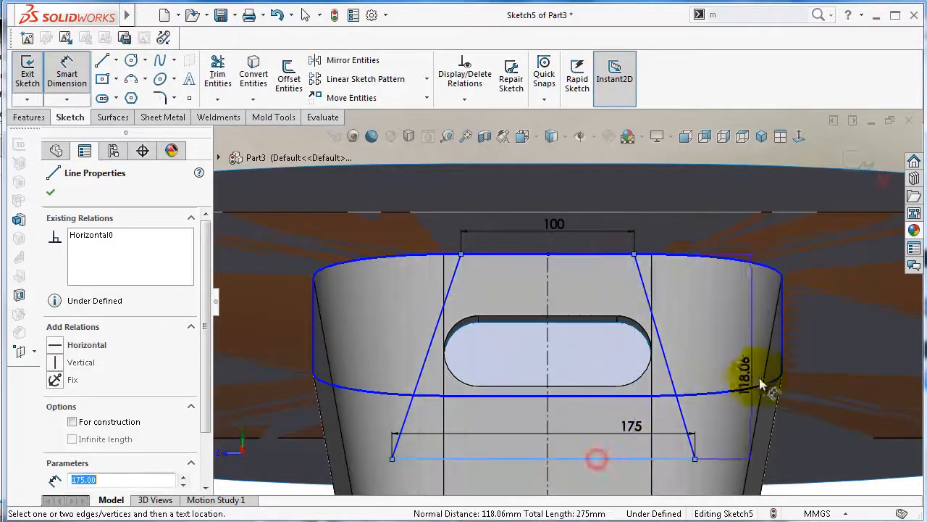
{"action": "left_click", "coordinate": [735, 408]}
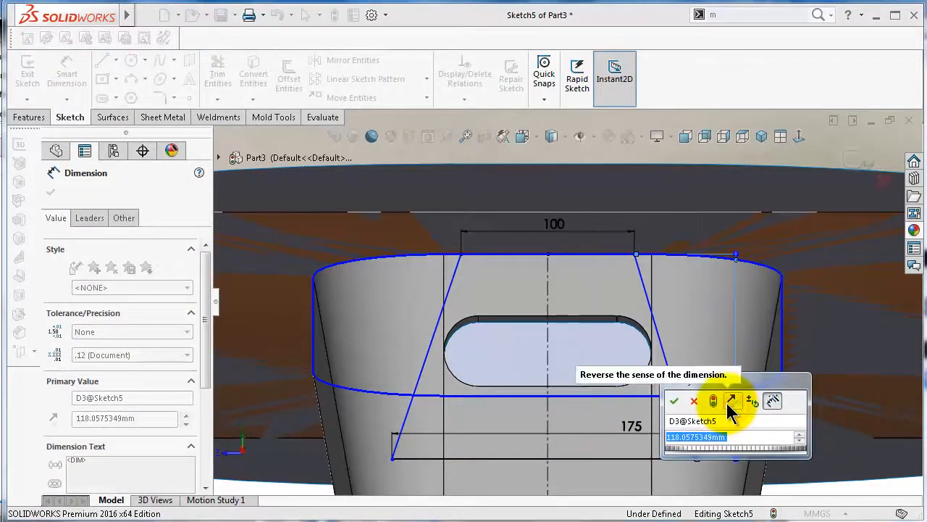
{"action": "type", "text": "120"}
{"action": "key", "text": "Return"}
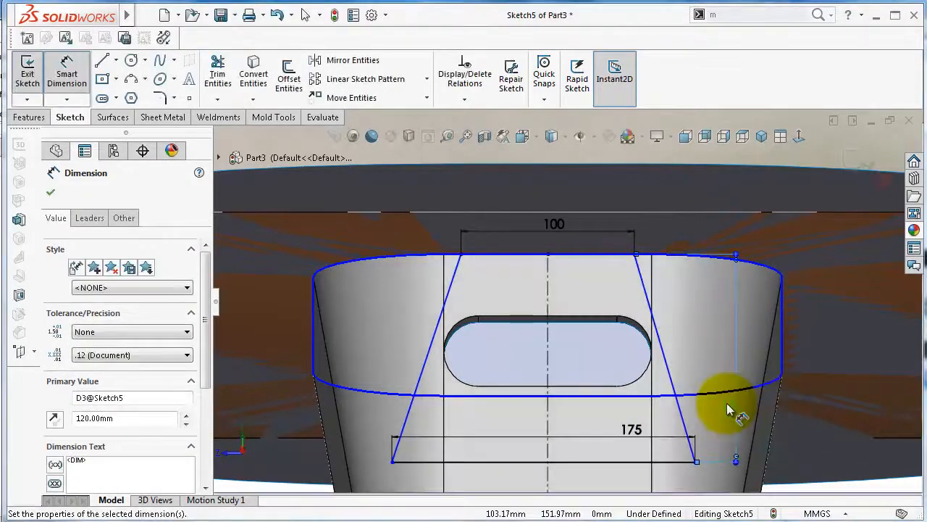
{"action": "key", "text": "Escape"}
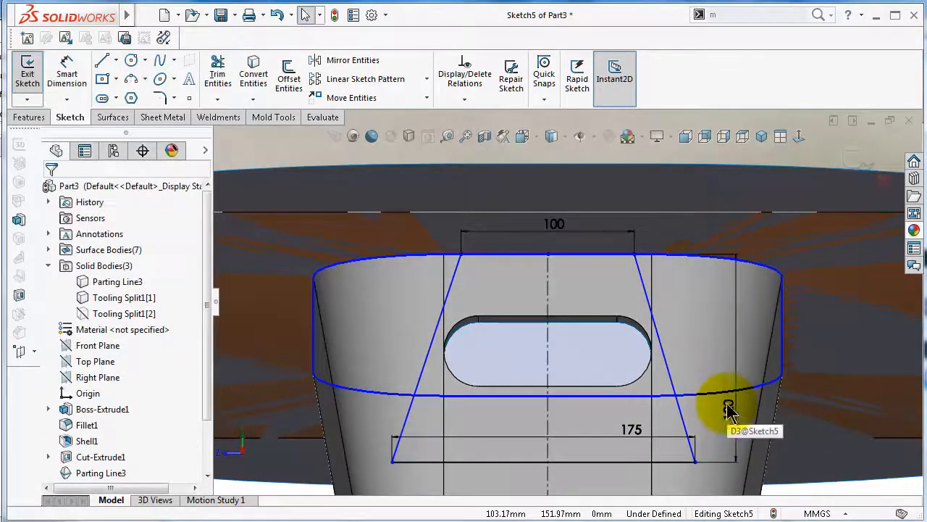
Make the trapezoid's two slanted sides symmetric about the vertical centerline
{"action": "left_click", "coordinate": [458, 279]}
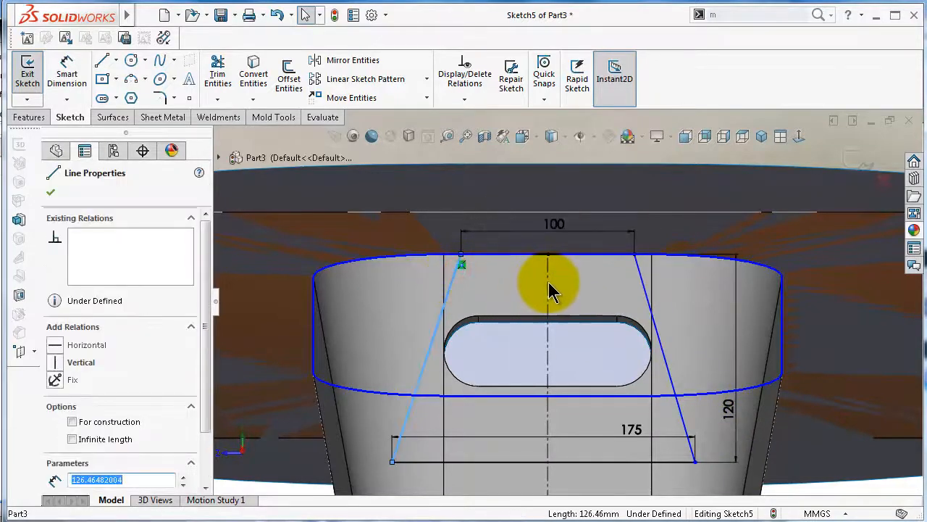
{"action": "left_click", "coordinate": [548, 279], "text": "ctrl"}
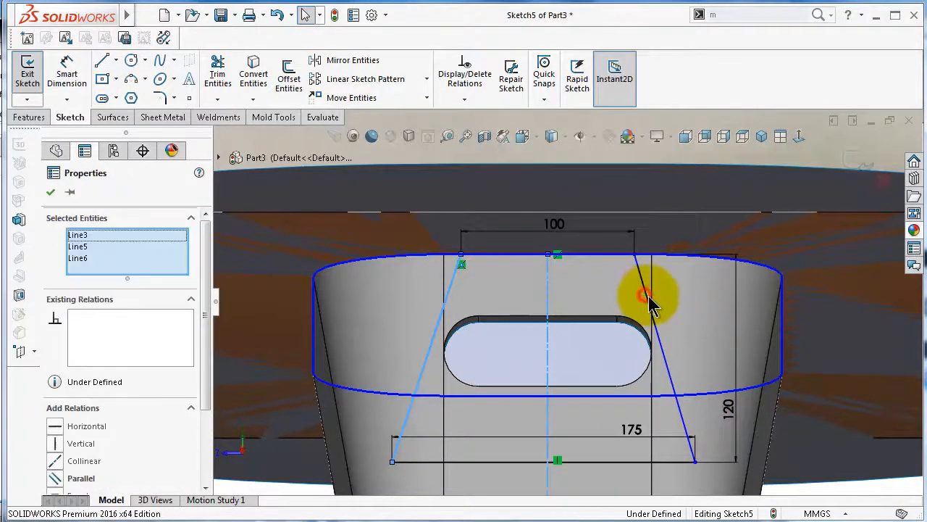
{"action": "left_click", "coordinate": [790, 232]}
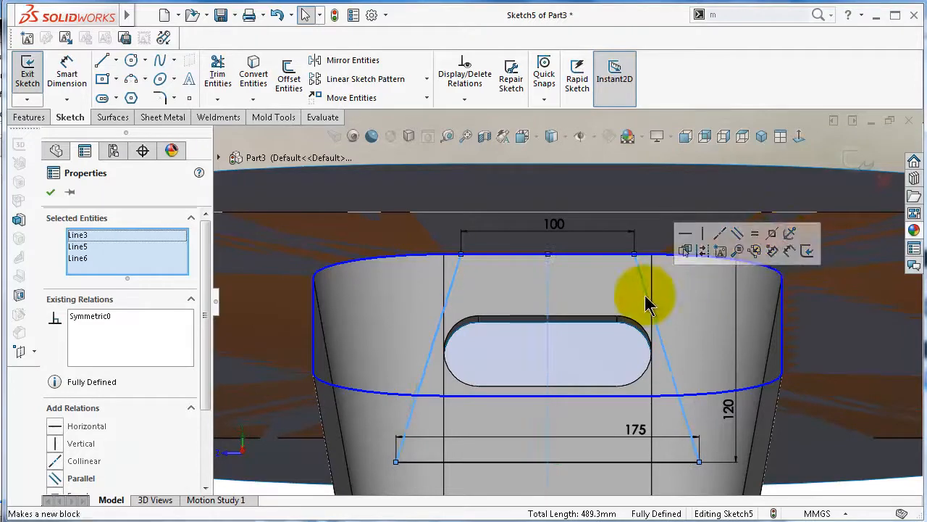
{"action": "scroll", "coordinate": [580, 337], "scroll_direction": "up", "scroll_amount": 2}
{"action": "left_click", "coordinate": [373, 466]}
{"action": "scroll", "coordinate": [565, 263], "scroll_direction": "down", "scroll_amount": 5}
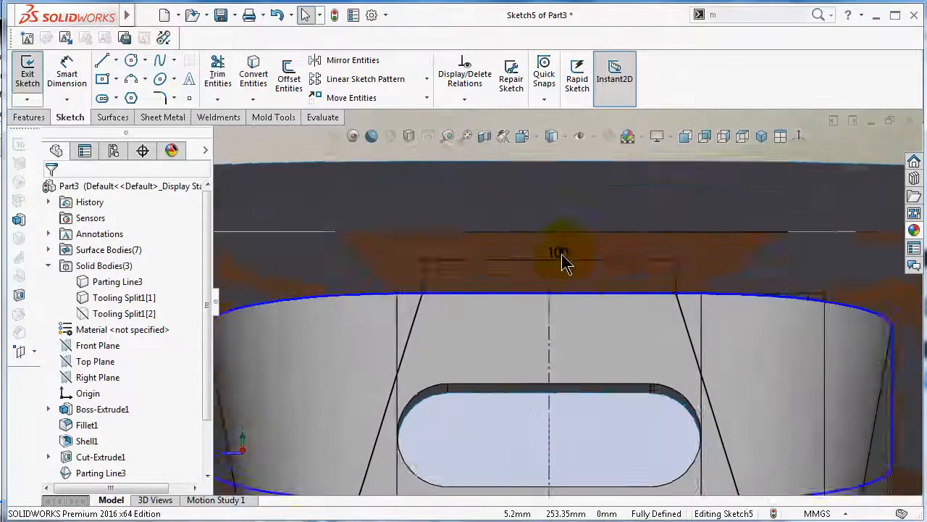
Inspect the trapezoid's short side at the rim, including its midpoint and existing relations
{"action": "scroll", "coordinate": [659, 297], "scroll_direction": "down", "scroll_amount": 2}
{"action": "mouse_move", "coordinate": [525, 299]}
{"action": "left_mouse_down"}
{"action": "mouse_move", "coordinate": [524, 315]}
{"action": "mouse_move", "coordinate": [515, 299]}
{"action": "left_mouse_up"}
{"action": "left_click", "coordinate": [536, 301]}
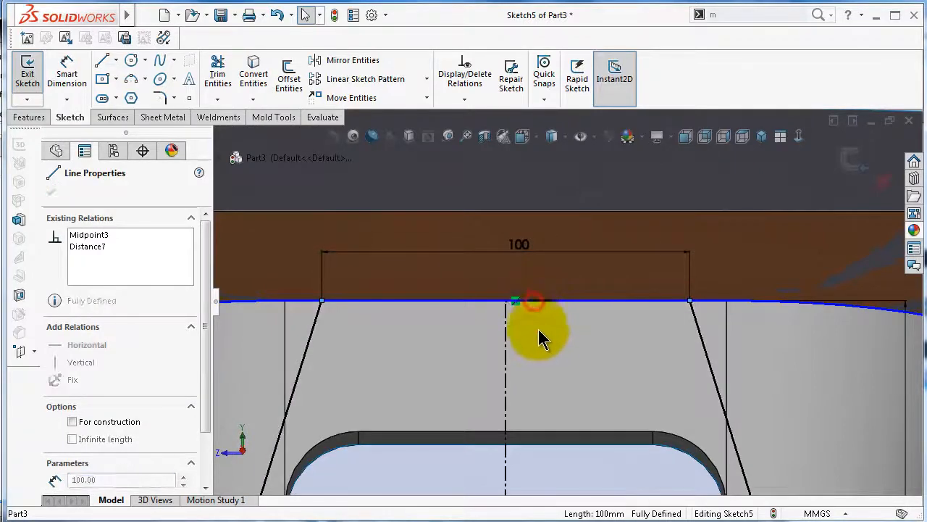
{"action": "left_click", "coordinate": [507, 300]}
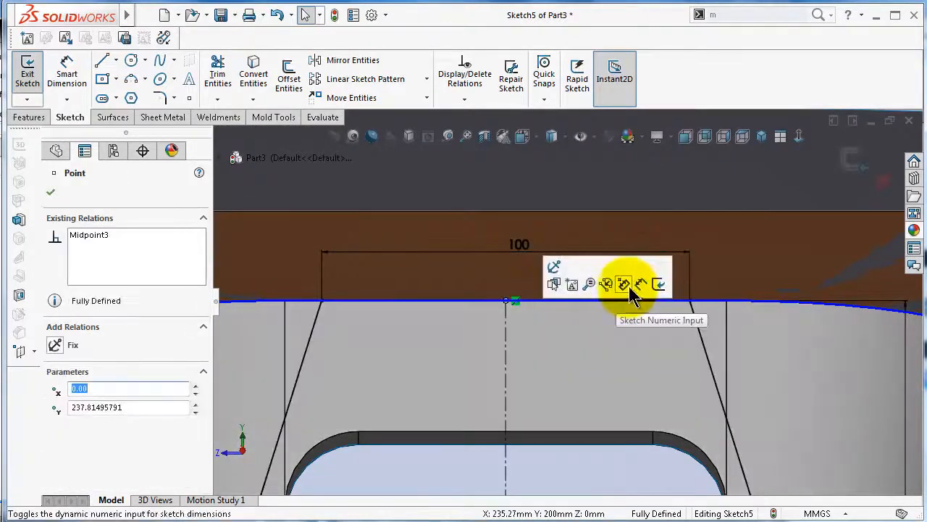
{"action": "left_click", "coordinate": [673, 300]}
{"action": "mouse_move", "coordinate": [675, 310]}
{"action": "middle_mouse_down"}
{"action": "mouse_move", "coordinate": [647, 331]}
{"action": "mouse_move", "coordinate": [638, 362]}
{"action": "mouse_move", "coordinate": [691, 333]}
{"action": "middle_mouse_up"}
{"action": "scroll", "coordinate": [681, 318], "scroll_direction": "down", "scroll_amount": 3}
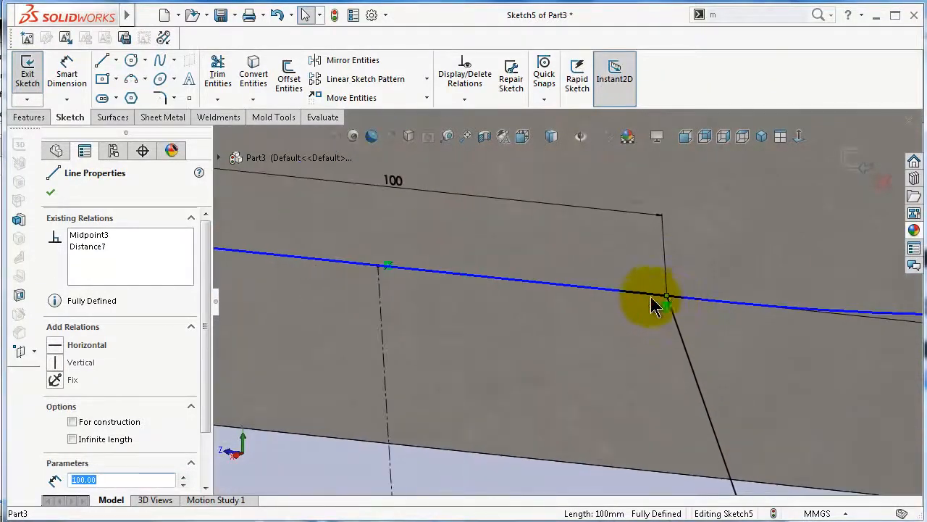
{"action": "scroll", "coordinate": [688, 340], "scroll_direction": "up", "scroll_amount": 5}
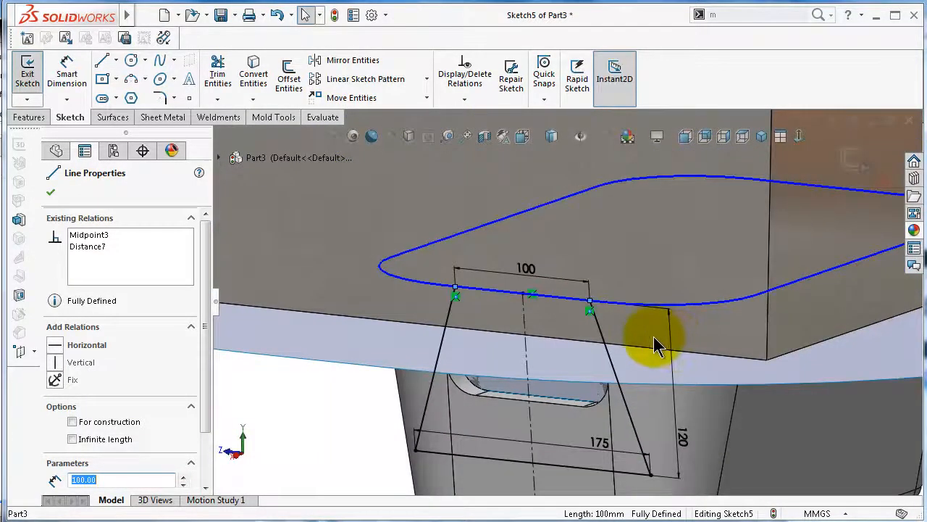
{"action": "mouse_move", "coordinate": [654, 337]}
{"action": "middle_mouse_down"}
{"action": "mouse_move", "coordinate": [679, 296]}
{"action": "mouse_move", "coordinate": [686, 304]}
{"action": "mouse_move", "coordinate": [585, 312]}
{"action": "middle_mouse_up"}
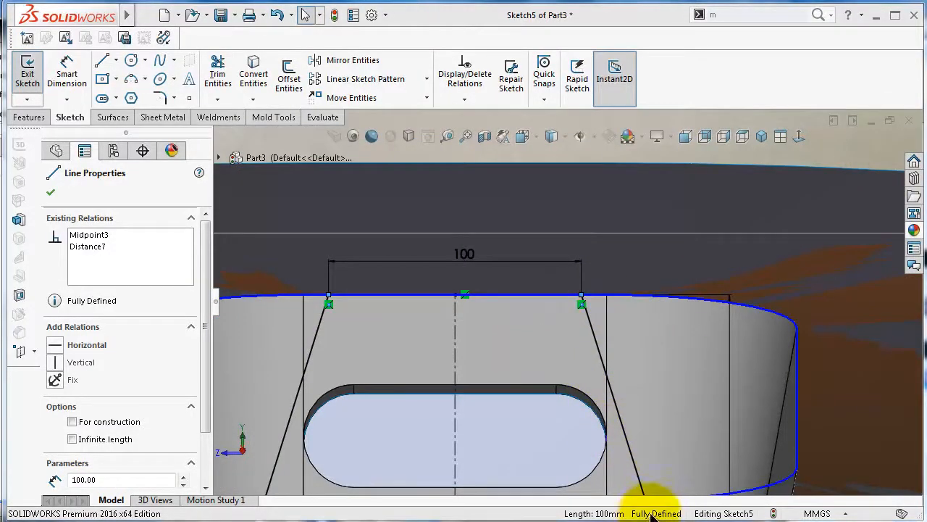
Fillet the trapezoid's two corners at the rim with a 10 mm radius and finish the sketch
{"action": "left_click", "coordinate": [160, 98]}
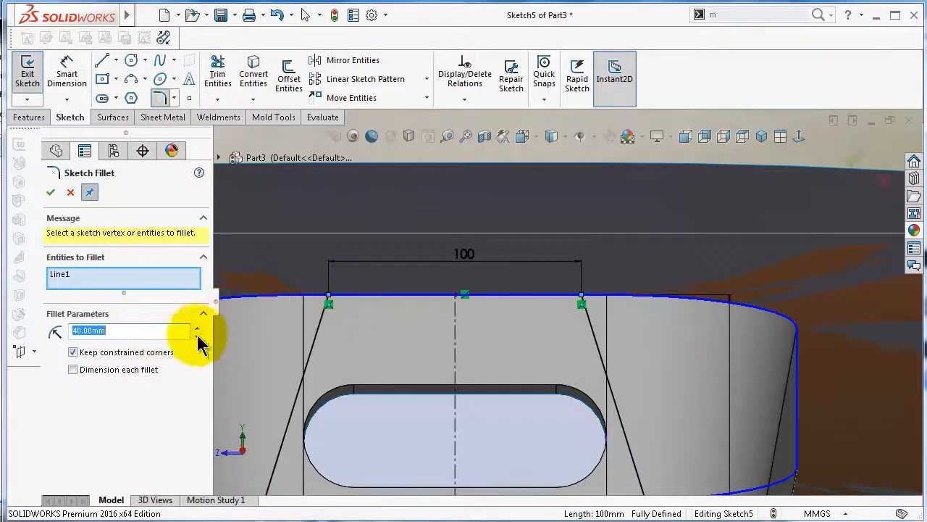
{"action": "left_click", "coordinate": [155, 333]}
{"action": "double_click", "coordinate": [126, 330]}
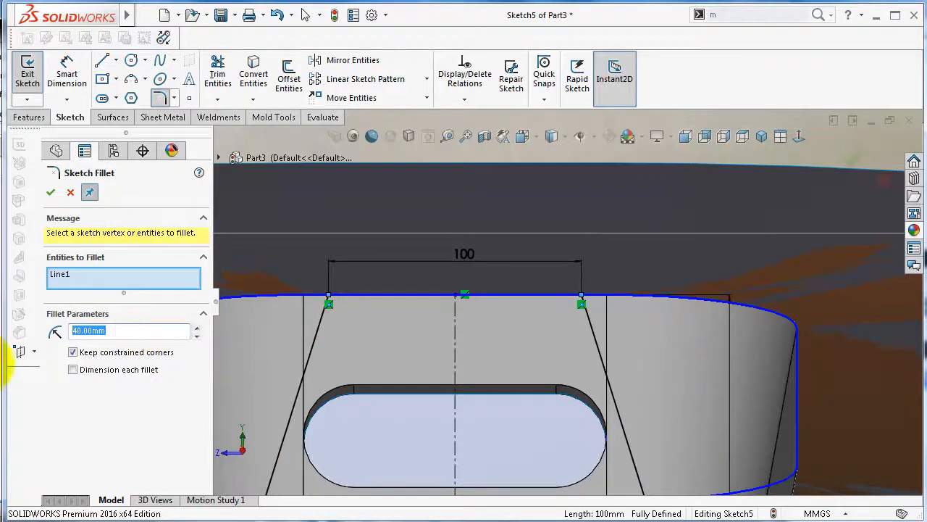
{"action": "type", "text": "10"}
{"action": "left_click", "coordinate": [50, 407]}
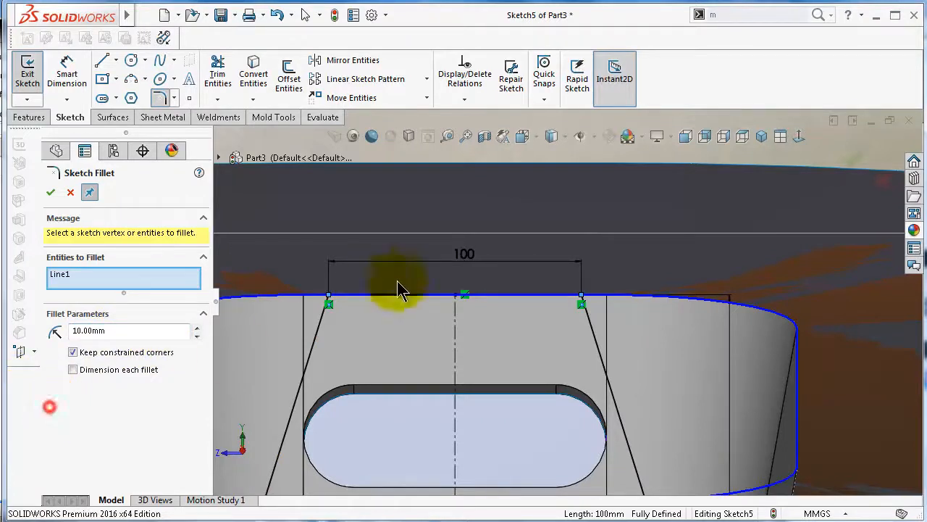
{"action": "left_click", "coordinate": [330, 297]}
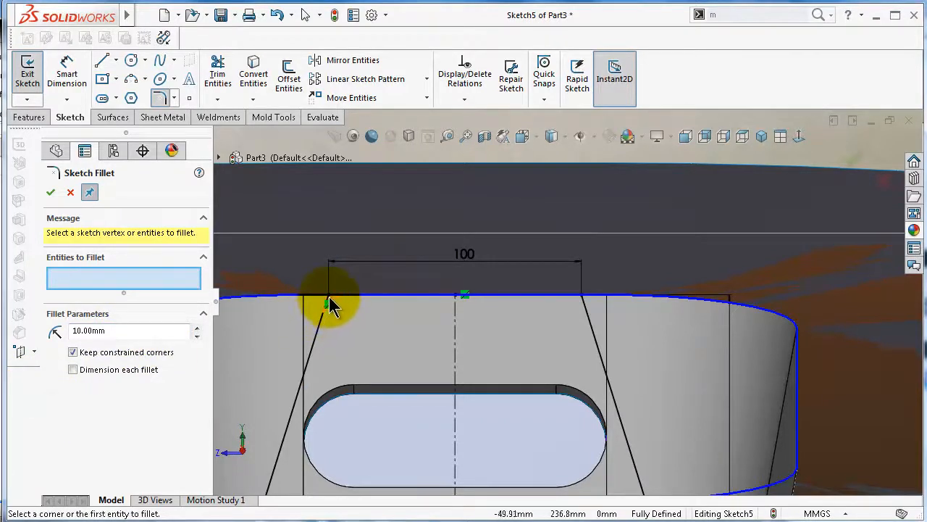
{"action": "left_click", "coordinate": [329, 299]}
{"action": "left_click", "coordinate": [452, 324]}
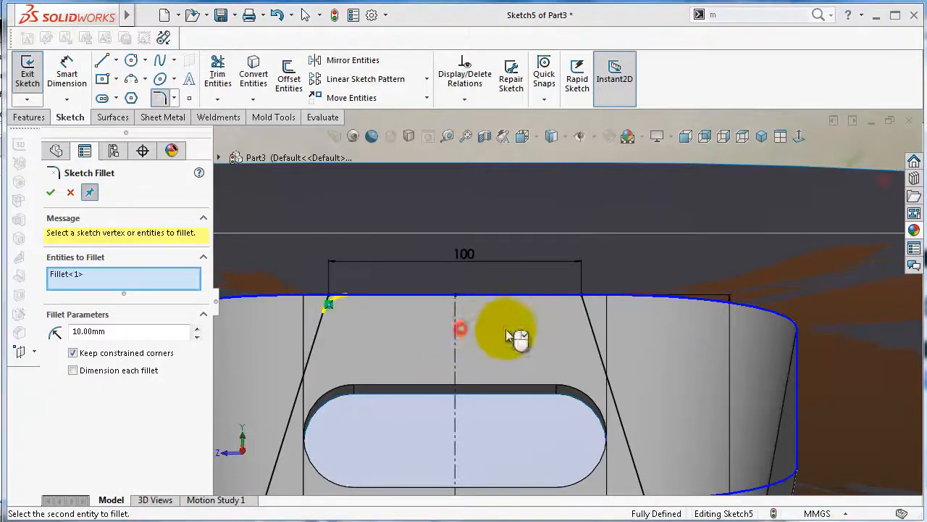
{"action": "left_click", "coordinate": [584, 299]}
{"action": "left_click", "coordinate": [470, 327]}
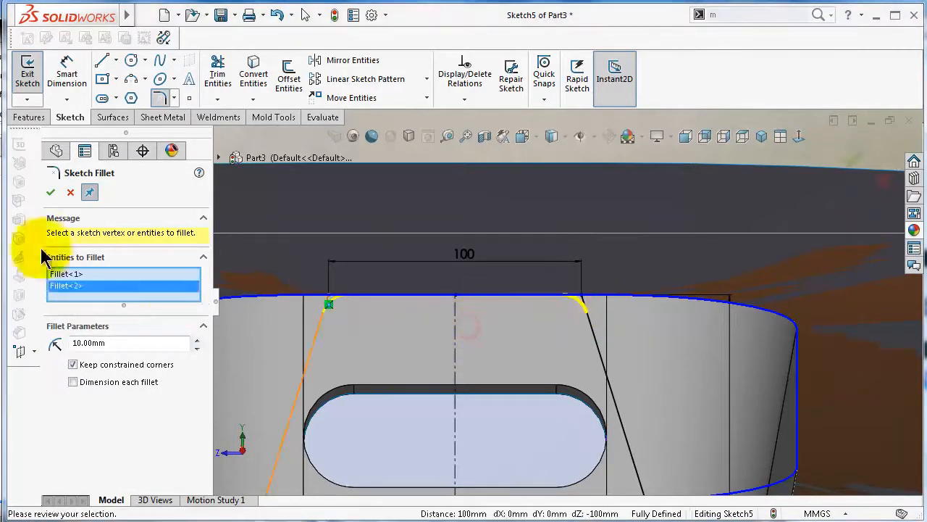
{"action": "left_click", "coordinate": [50, 194]}
{"action": "scroll", "coordinate": [570, 296], "scroll_direction": "up", "scroll_amount": 5}
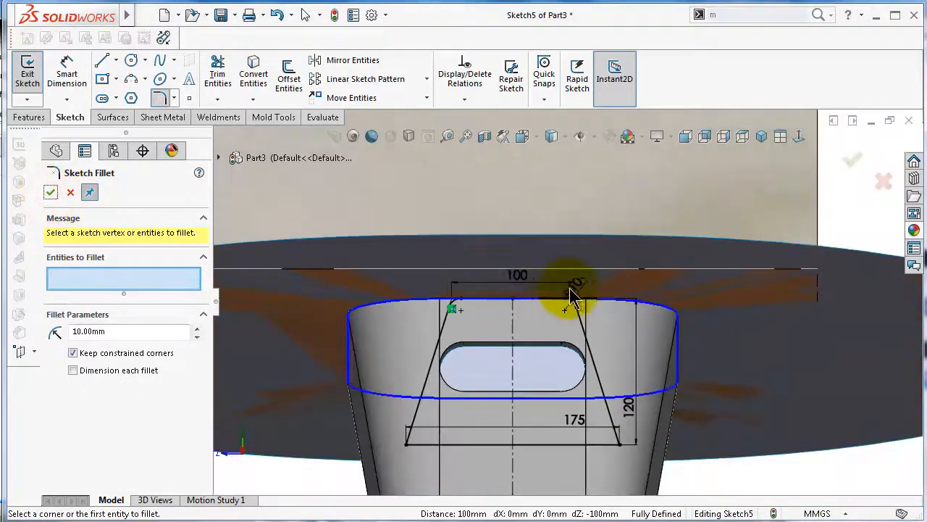
{"action": "left_click", "coordinate": [845, 157]}
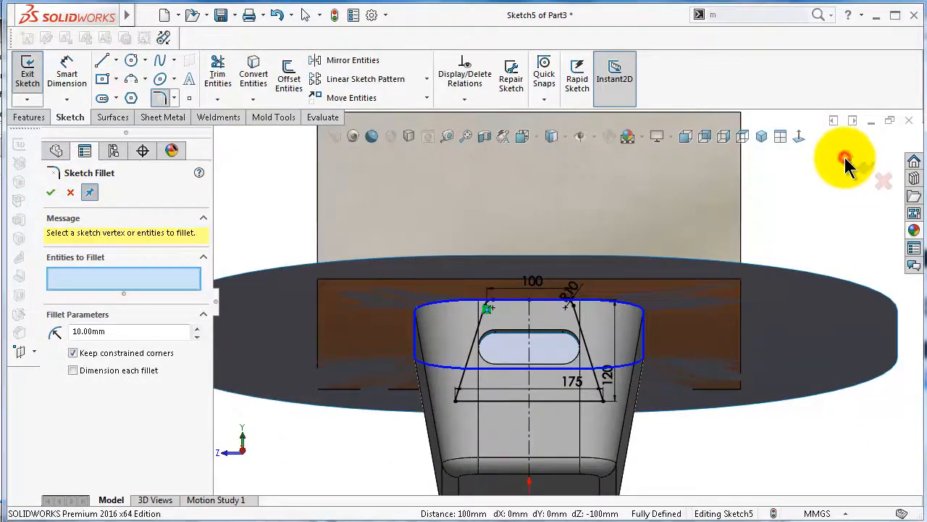
{"action": "left_click", "coordinate": [857, 166]}
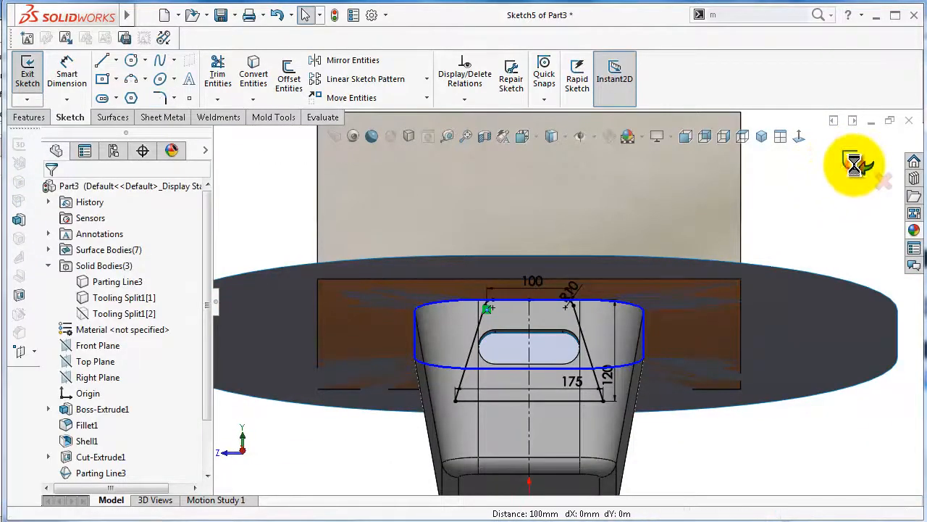
Replace the core's extraction direction reference with the tooling block's long edge parallel to the container's length
{"action": "middle_click_drag", "start_coordinate": [628, 373], "coordinate": [658, 382]}
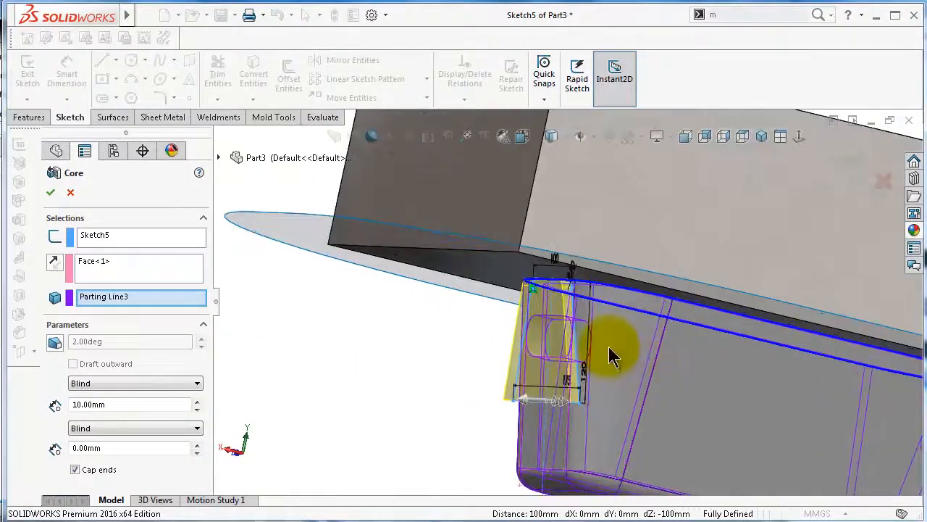
{"action": "middle_click_drag", "start_coordinate": [606, 344], "coordinate": [644, 356]}
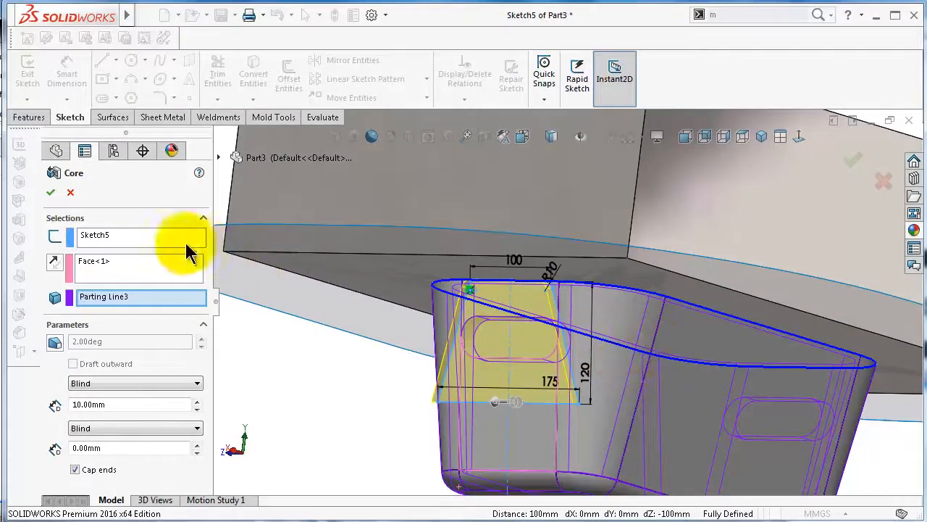
{"action": "left_click", "coordinate": [107, 238]}
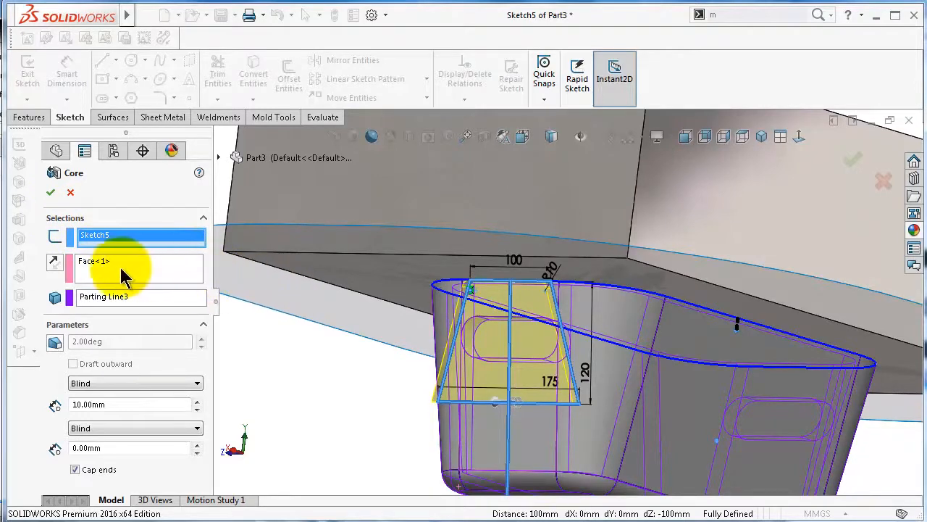
{"action": "left_click", "coordinate": [102, 270]}
{"action": "middle_click_drag", "start_coordinate": [319, 346], "coordinate": [318, 291]}
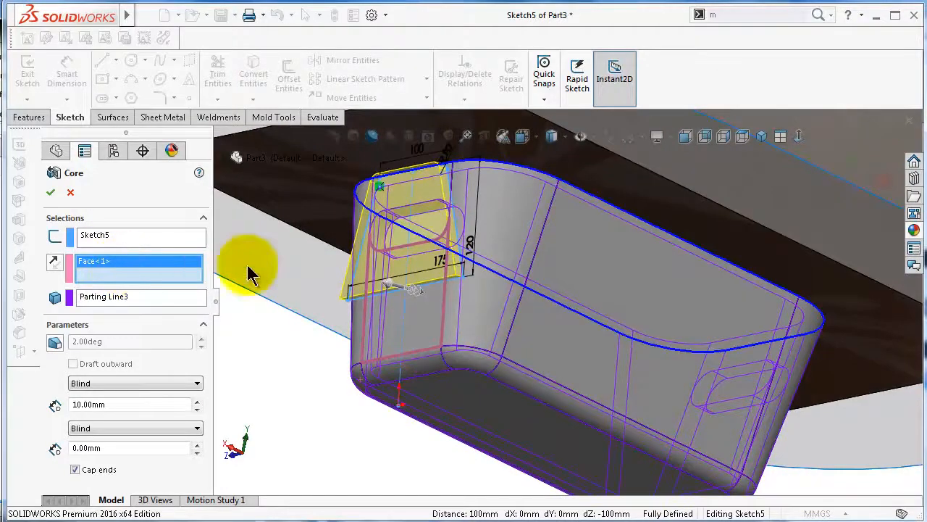
{"action": "middle_click_drag", "start_coordinate": [427, 257], "coordinate": [546, 246]}
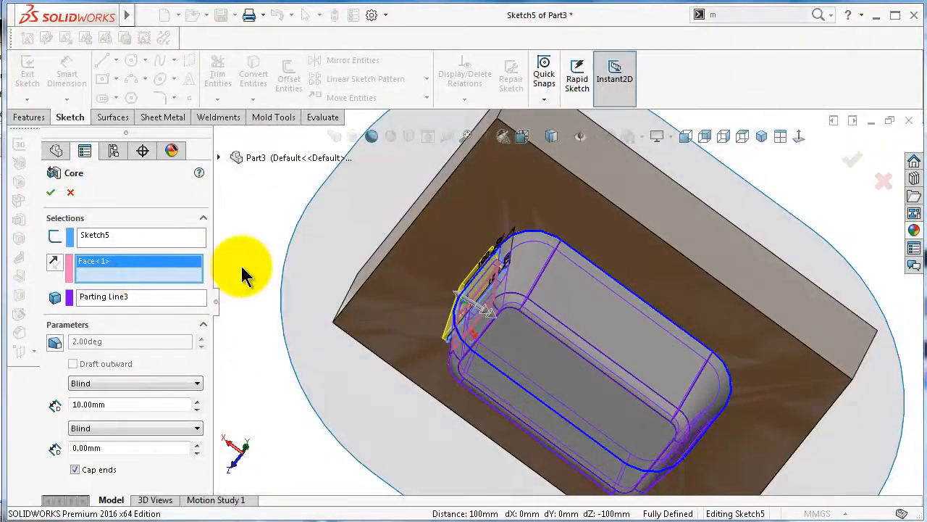
{"action": "left_click", "coordinate": [570, 174]}
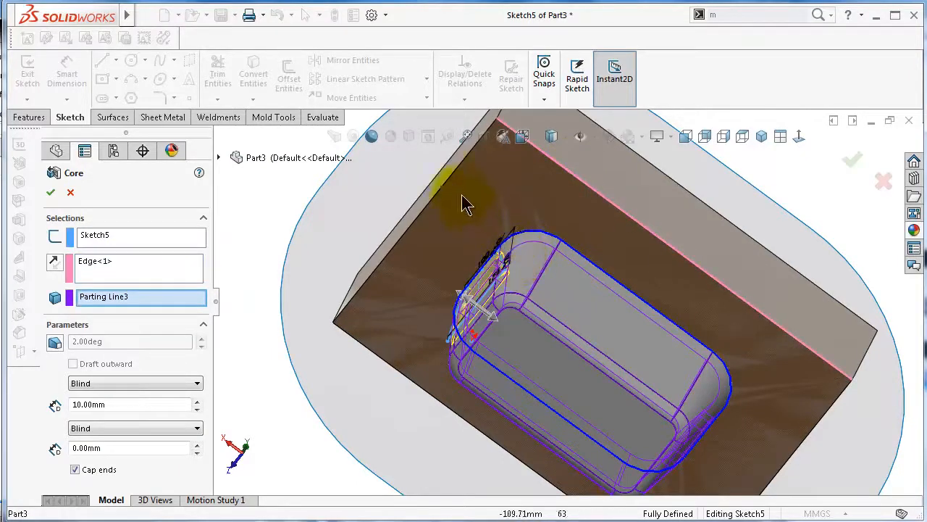
Set Tooling Split1[2] as the core/cavity body from which the side core is extracted
{"action": "scroll", "coordinate": [493, 275], "scroll_direction": "down", "scroll_amount": 1}
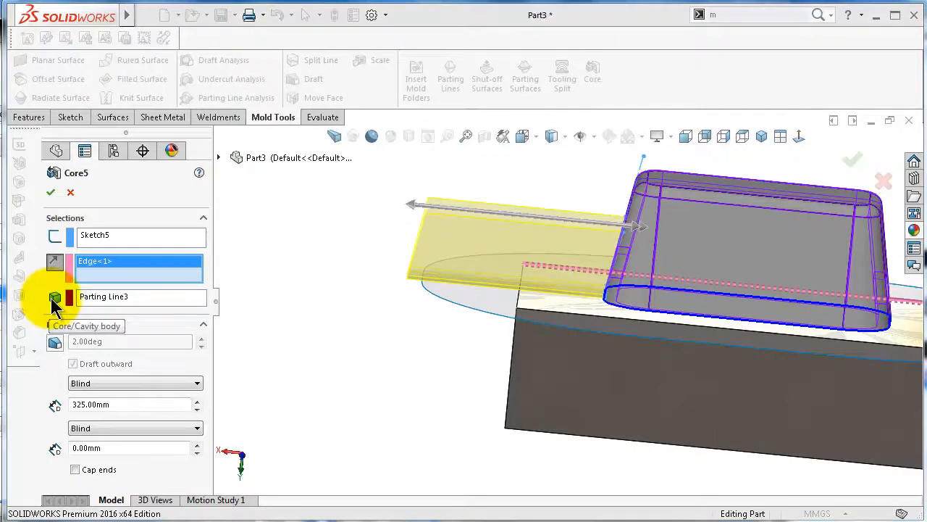
{"action": "middle_click_drag", "start_coordinate": [601, 307], "coordinate": [641, 253]}
{"action": "scroll", "coordinate": [638, 244], "scroll_direction": "up", "scroll_amount": 1}
{"action": "scroll", "coordinate": [639, 232], "scroll_direction": "down", "scroll_amount": 2}
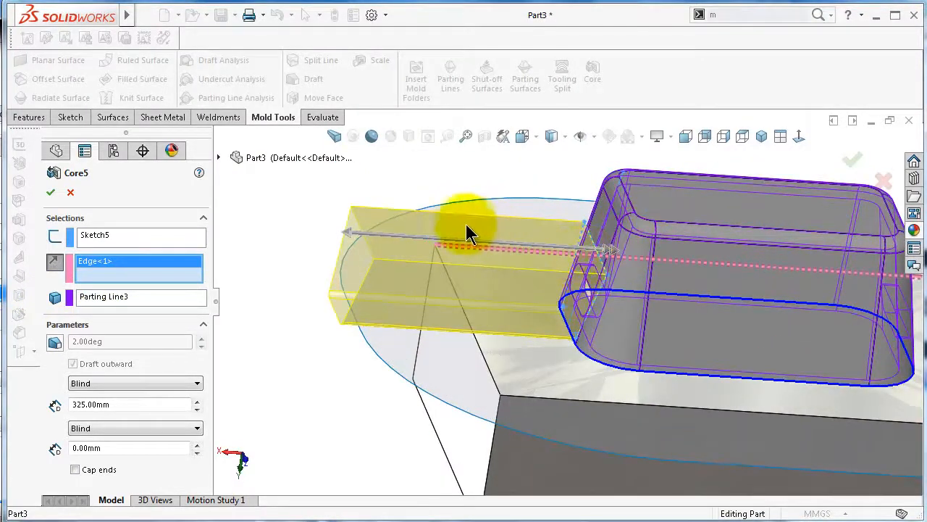
{"action": "left_click", "coordinate": [218, 157]}
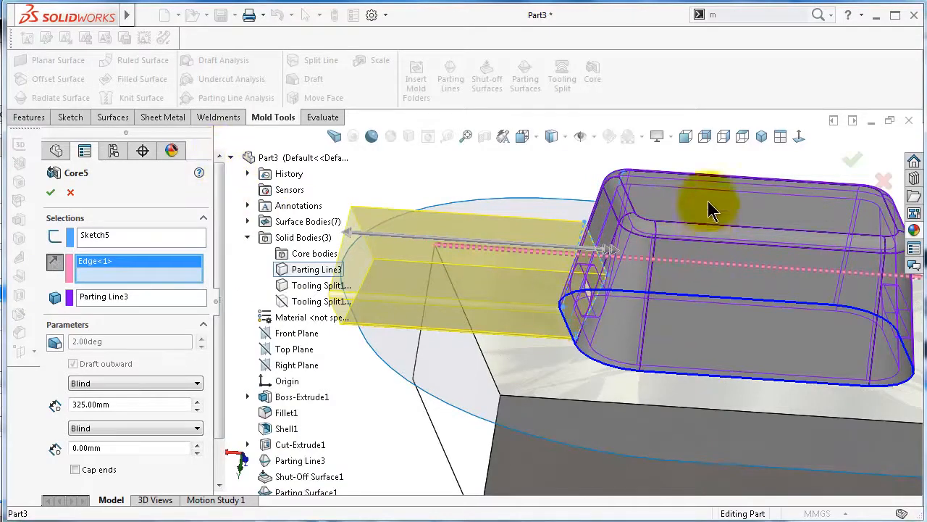
{"action": "scroll", "coordinate": [692, 337], "scroll_direction": "up", "scroll_amount": 1}
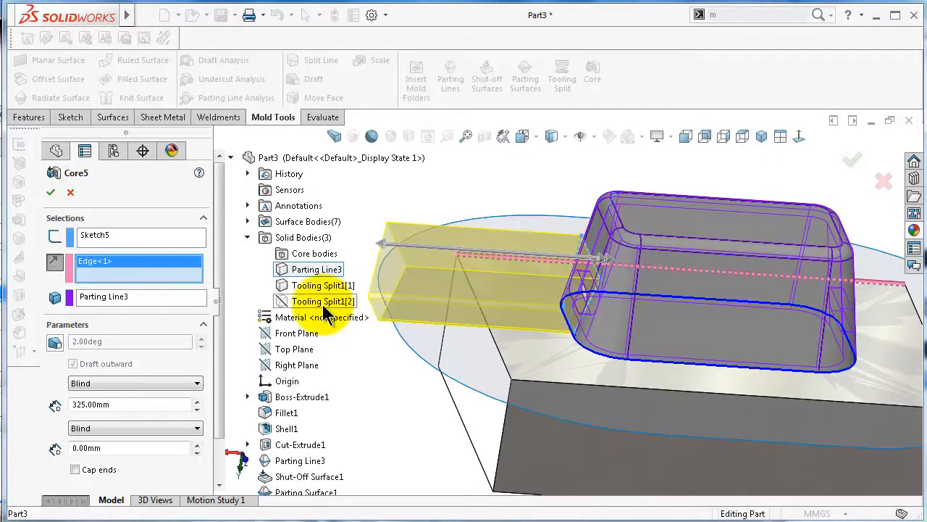
{"action": "left_click", "coordinate": [113, 299]}
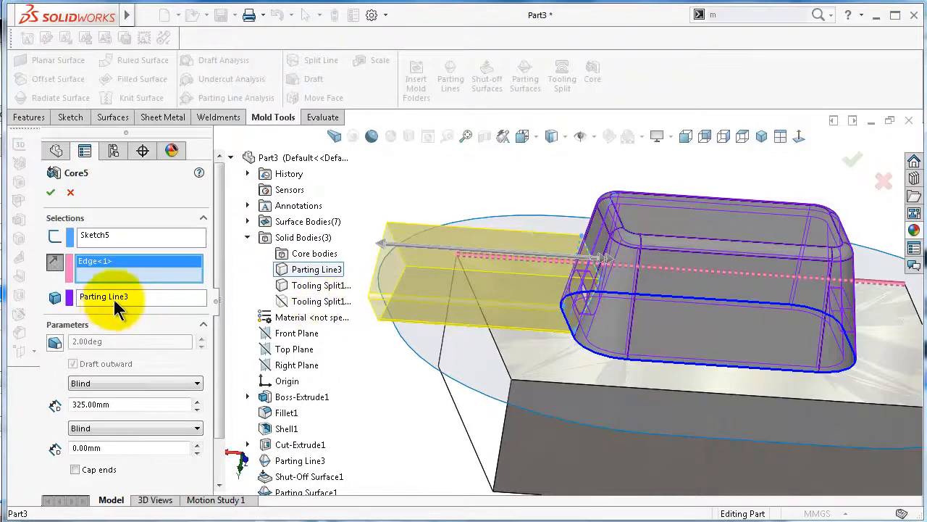
{"action": "left_click", "coordinate": [330, 303]}
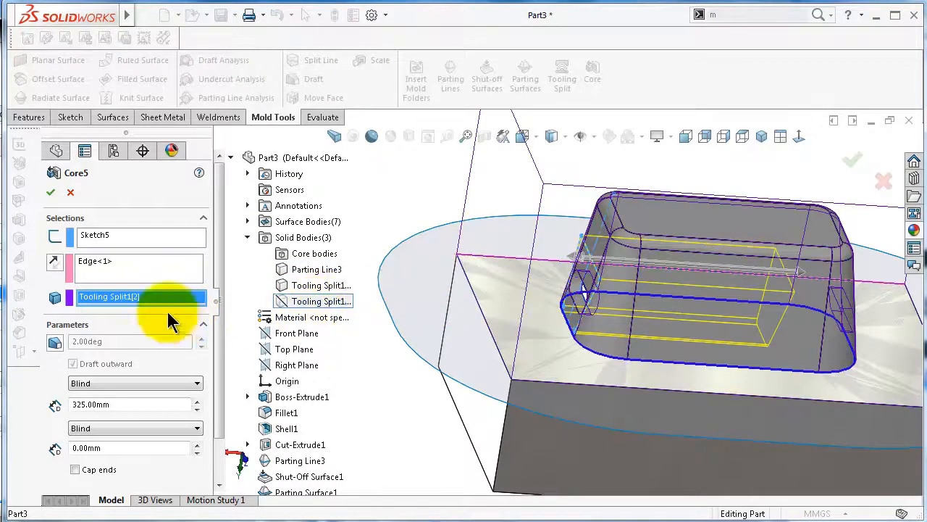
{"action": "scroll", "coordinate": [607, 291], "scroll_direction": "up", "scroll_amount": 3}
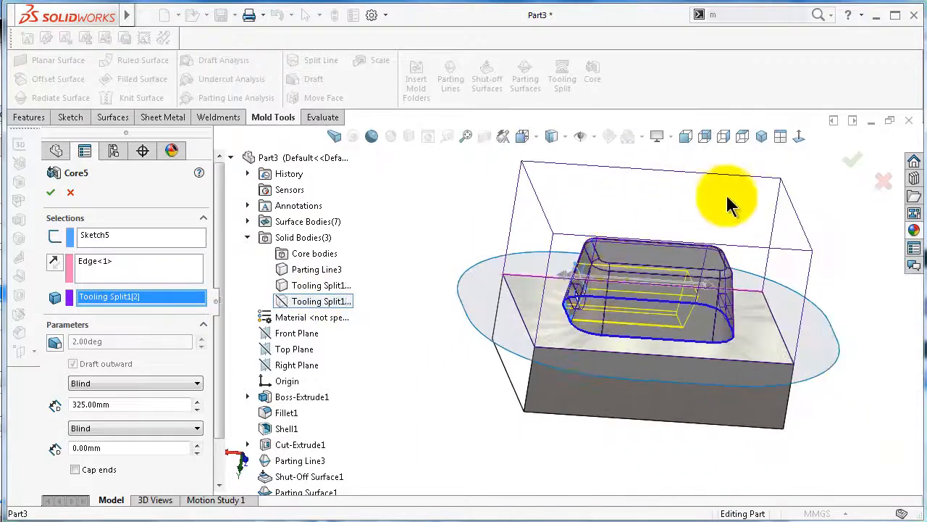
Enable the 2° outward draft on the core and reverse its extraction direction to point away from the container
{"action": "left_click", "coordinate": [54, 344]}
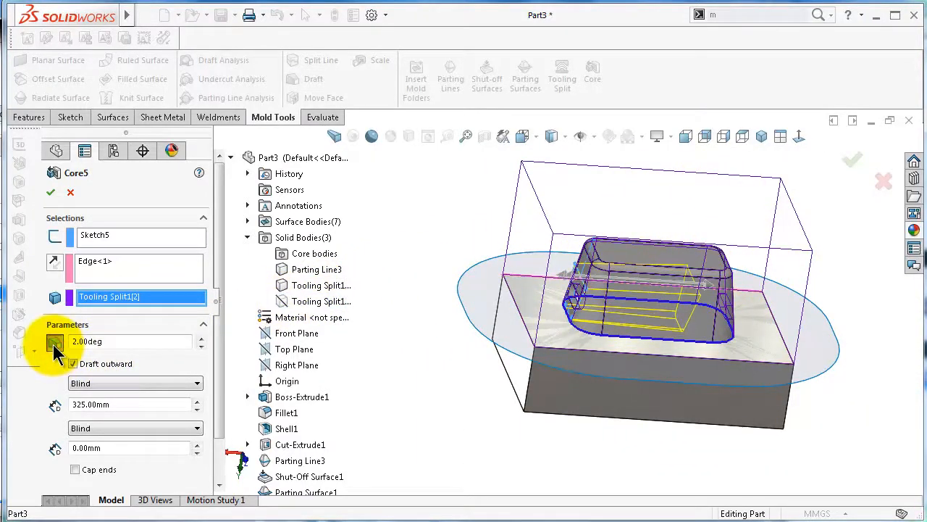
{"action": "left_click", "coordinate": [56, 266]}
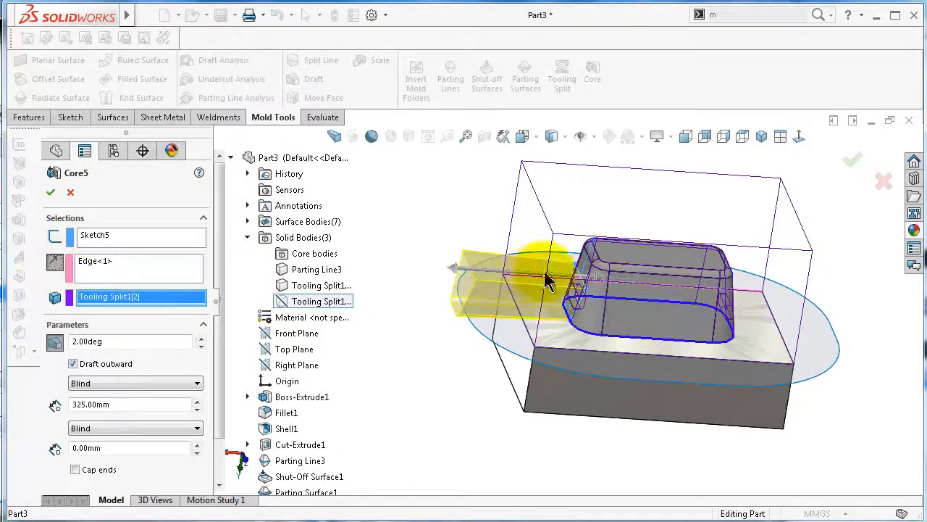
{"action": "scroll", "coordinate": [587, 294], "scroll_direction": "down", "scroll_amount": 5}
{"action": "middle_click_drag", "start_coordinate": [587, 296], "coordinate": [574, 305]}
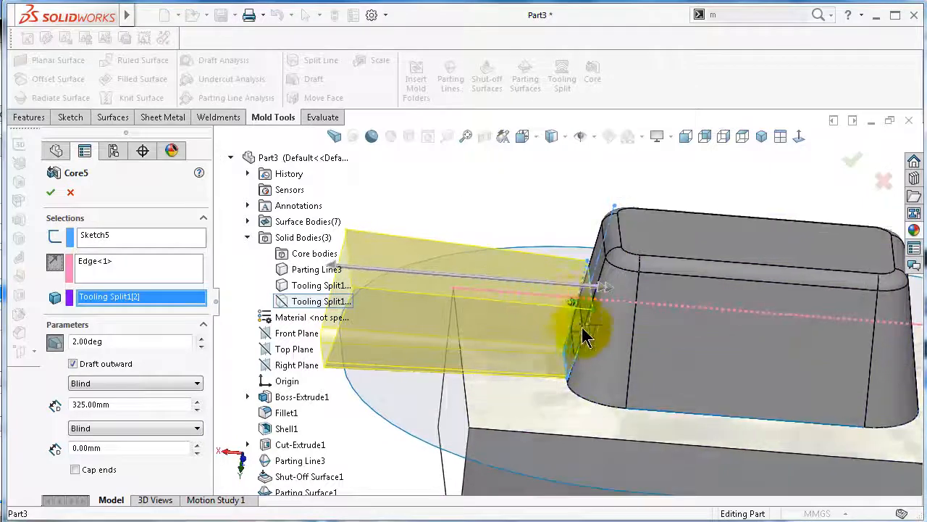
{"action": "mouse_move", "coordinate": [500, 331]}
{"action": "middle_mouse_down"}
{"action": "mouse_move", "coordinate": [500, 340]}
{"action": "mouse_move", "coordinate": [490, 336]}
{"action": "middle_mouse_up"}
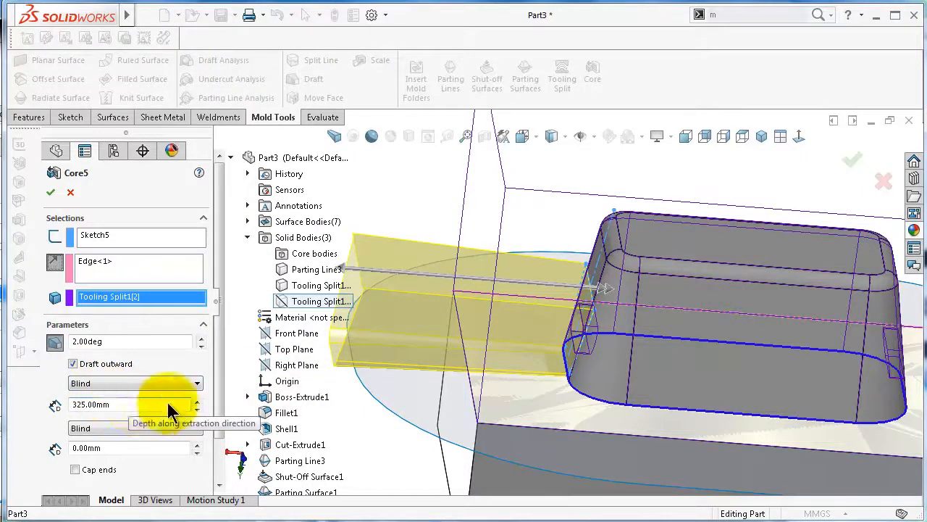
Extend the core's depth along the extraction direction to 370 mm, beyond the tooling block's outer face
{"action": "middle_click_drag", "start_coordinate": [482, 385], "coordinate": [494, 385]}
{"action": "scroll", "coordinate": [486, 383], "scroll_direction": "up", "scroll_amount": 3}
{"action": "middle_click_drag", "start_coordinate": [449, 321], "coordinate": [440, 291]}
{"action": "scroll", "coordinate": [480, 270], "scroll_direction": "down", "scroll_amount": 2}
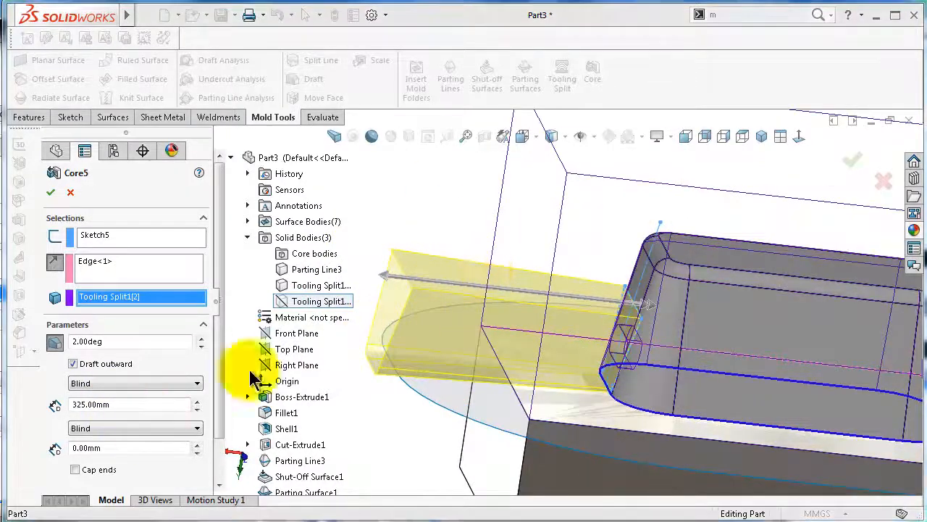
{"action": "middle_click_drag", "start_coordinate": [492, 315], "coordinate": [406, 296]}
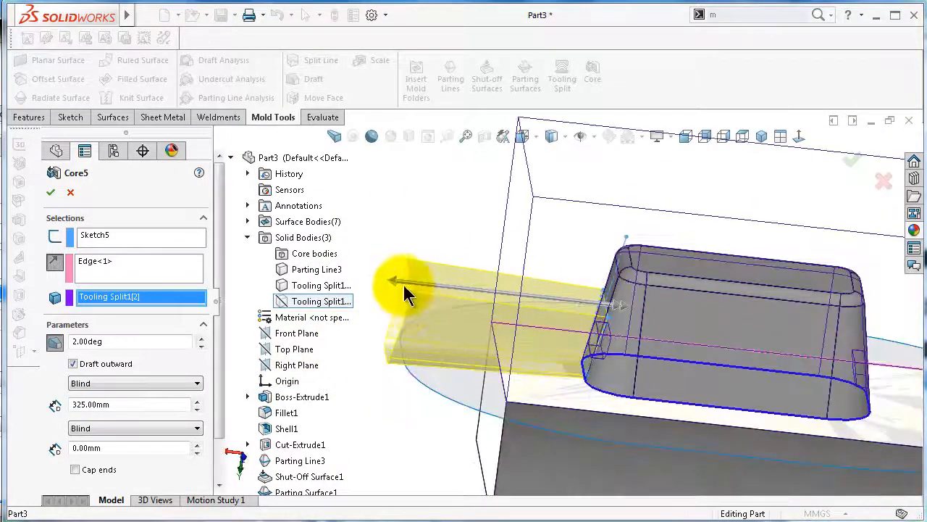
{"action": "left_click_drag", "start_coordinate": [395, 281], "coordinate": [384, 279]}
{"action": "left_click_drag", "start_coordinate": [379, 278], "coordinate": [385, 280]}
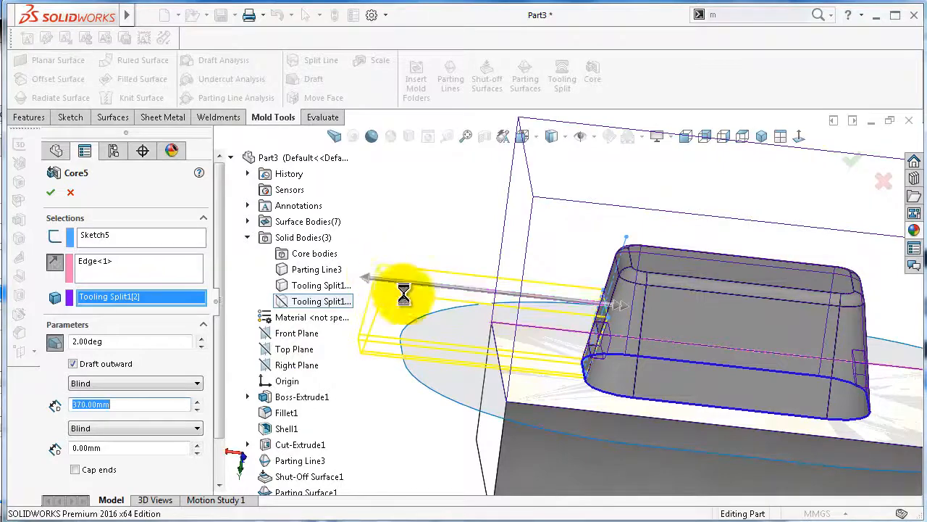
{"action": "middle_click_drag", "start_coordinate": [507, 414], "coordinate": [507, 394]}
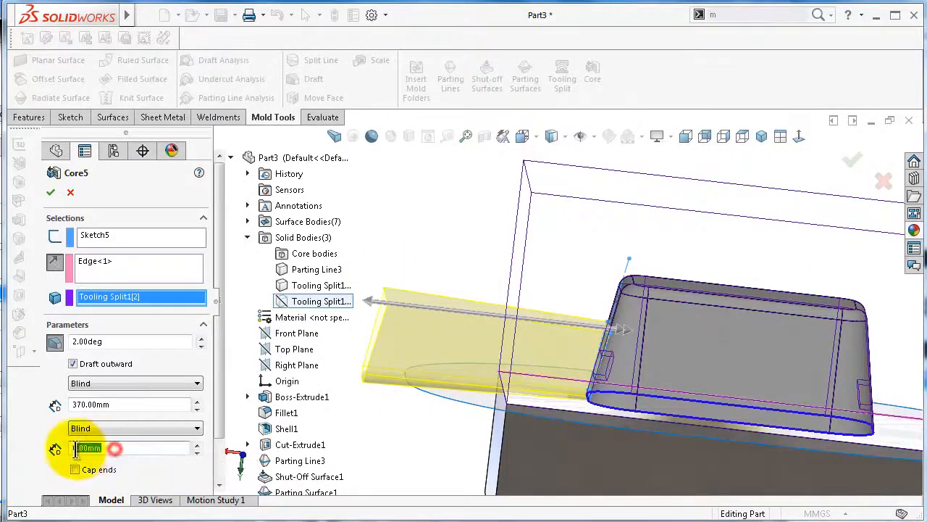
Leave the core's depth away from the extraction direction at 0 mm and create the side core
{"action": "middle_click_drag", "start_coordinate": [575, 325], "coordinate": [638, 335]}
{"action": "scroll", "coordinate": [638, 335], "scroll_direction": "up", "scroll_amount": 5}
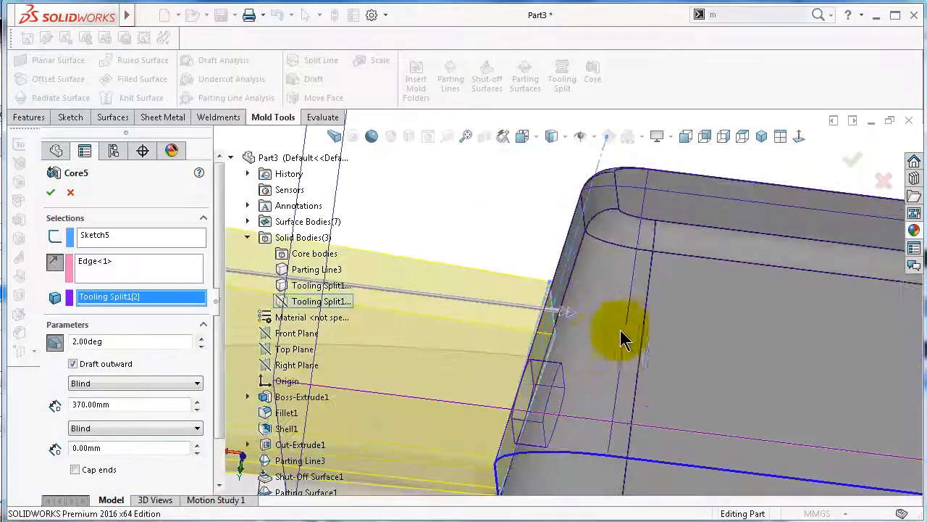
{"action": "middle_click_drag", "start_coordinate": [587, 354], "coordinate": [598, 367]}
{"action": "scroll", "coordinate": [592, 369], "scroll_direction": "up", "scroll_amount": 2}
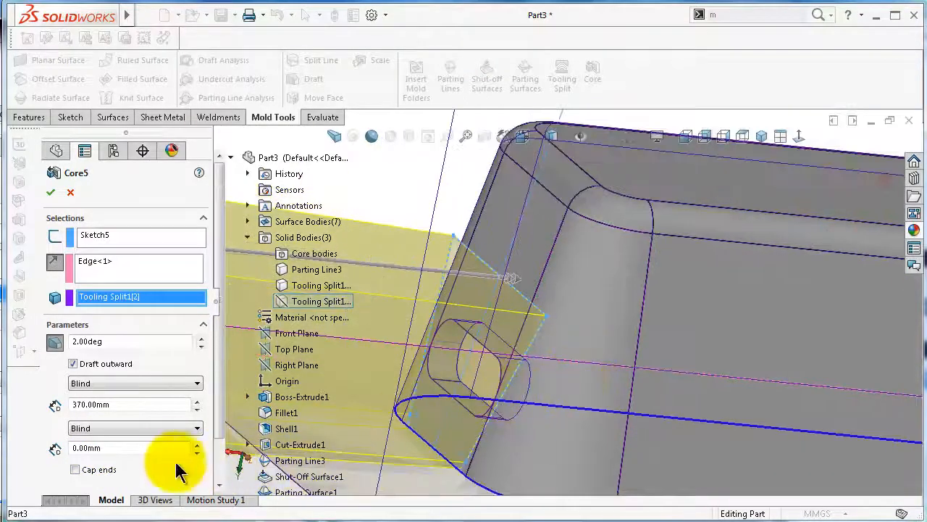
{"action": "left_click", "coordinate": [197, 444]}
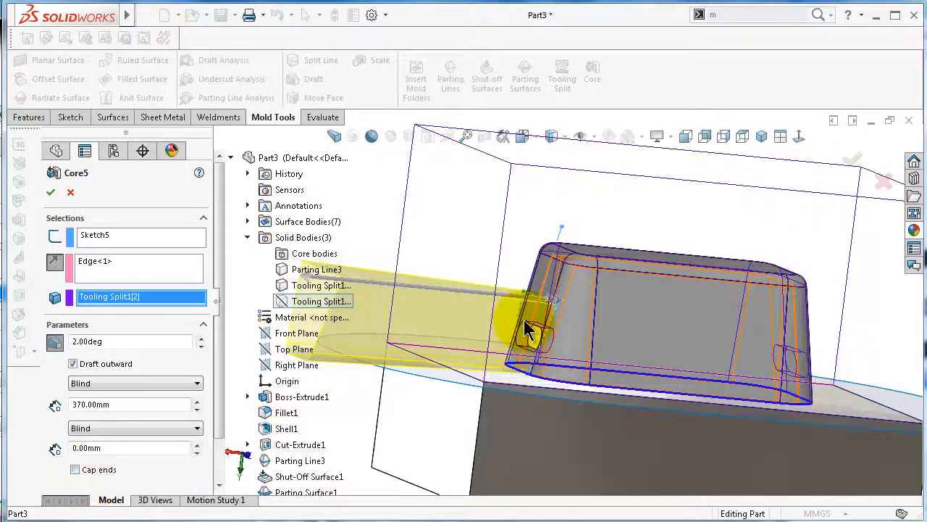
{"action": "middle_click_drag", "start_coordinate": [528, 321], "coordinate": [454, 281]}
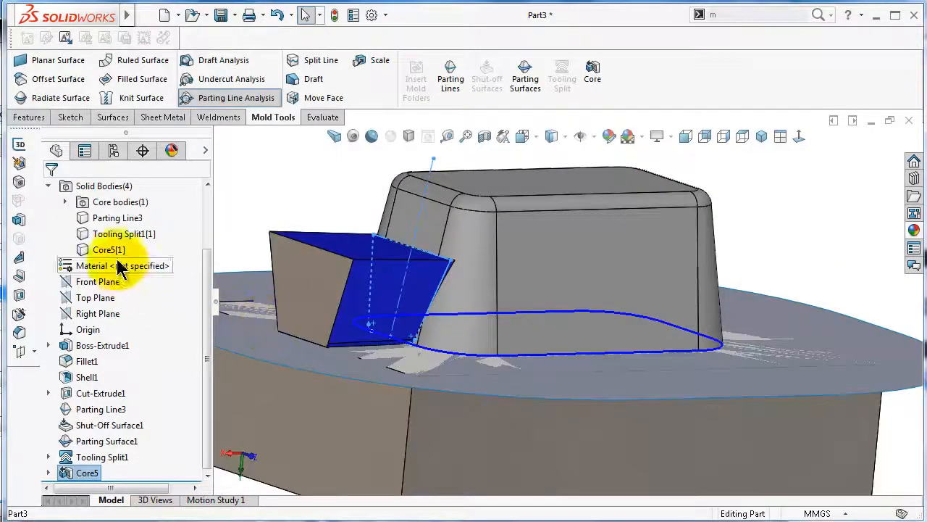
Check the solid bodies and the Core bodies folder, and show the hidden cavity block Core5[1]
{"action": "left_click", "coordinate": [120, 233]}
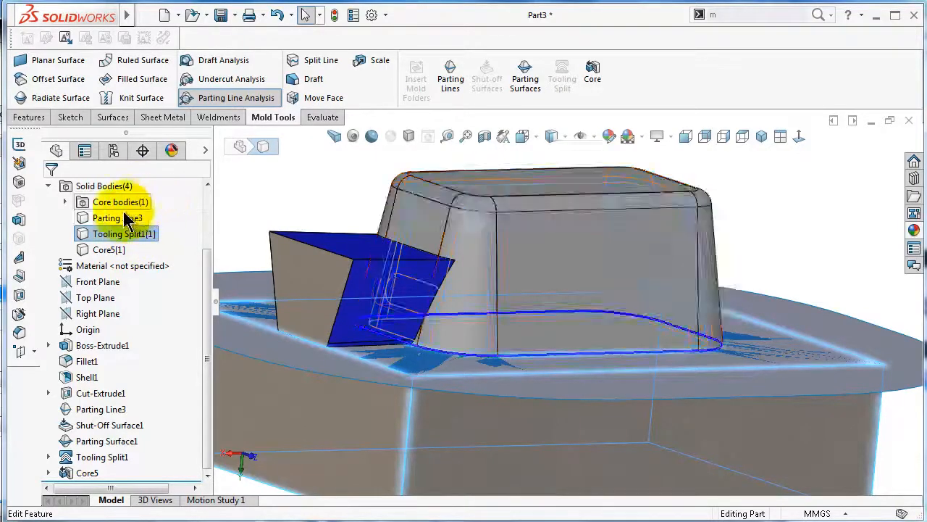
{"action": "left_click", "coordinate": [111, 234]}
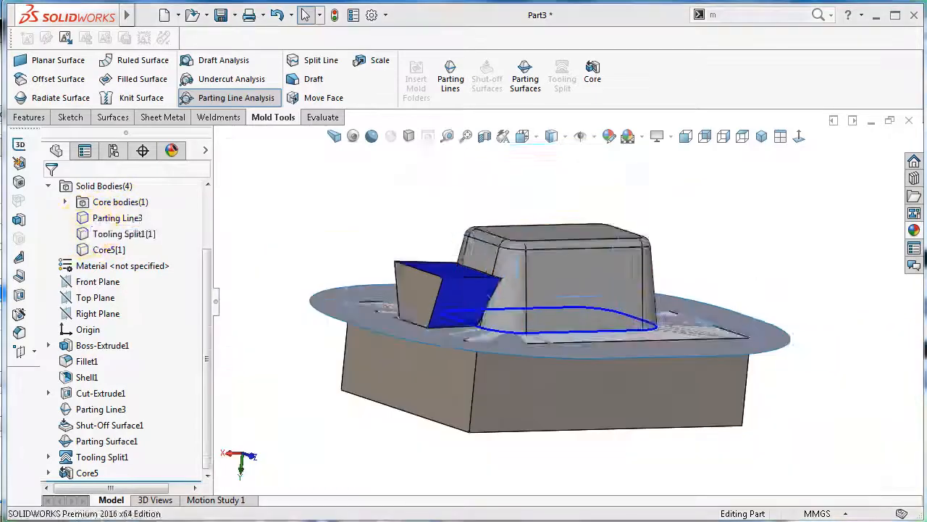
{"action": "left_click", "coordinate": [65, 202]}
{"action": "left_click", "coordinate": [112, 264]}
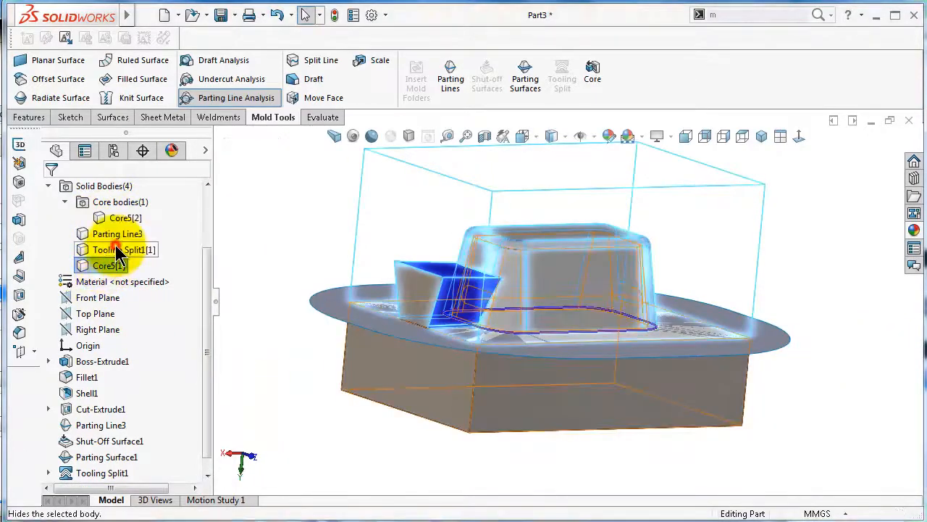
{"action": "left_click", "coordinate": [103, 266]}
{"action": "left_click", "coordinate": [120, 247]}
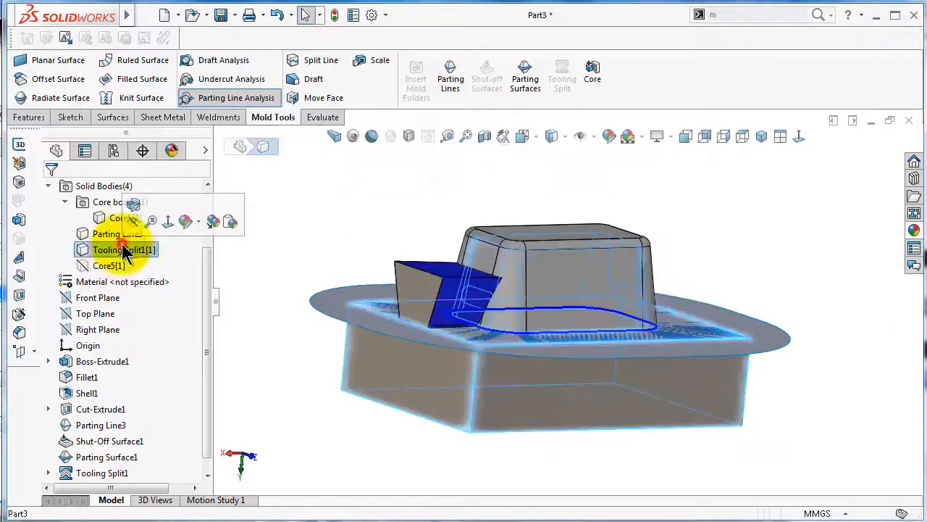
{"action": "left_click", "coordinate": [103, 262]}
{"action": "left_click", "coordinate": [115, 237]}
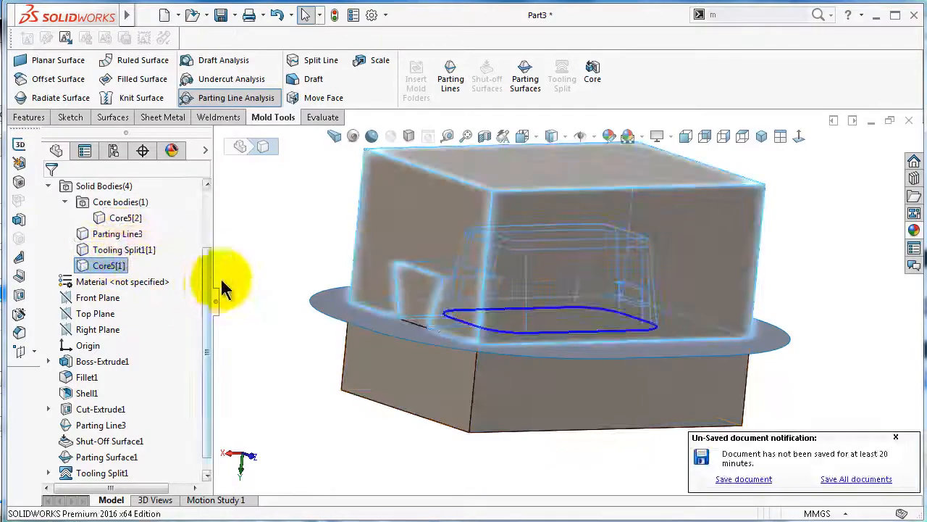
{"action": "left_click", "coordinate": [268, 246]}
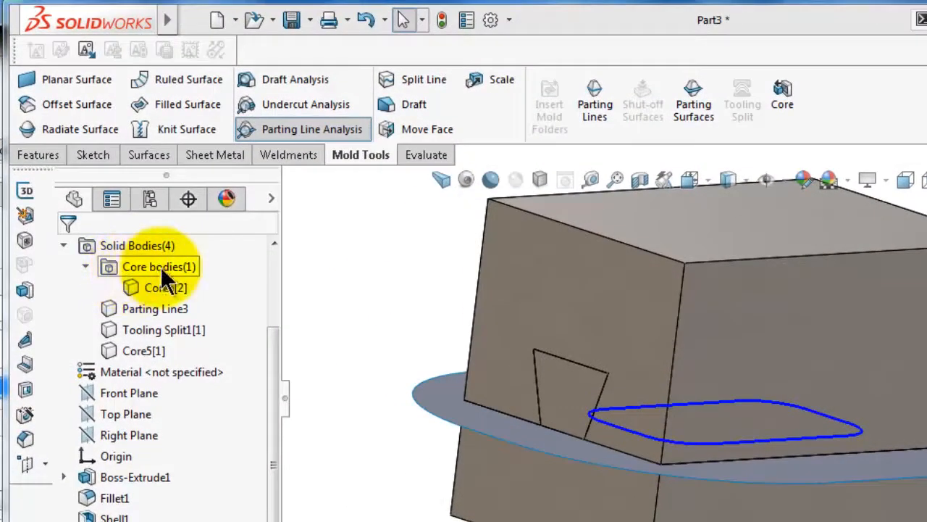
{"action": "left_click", "coordinate": [86, 268]}
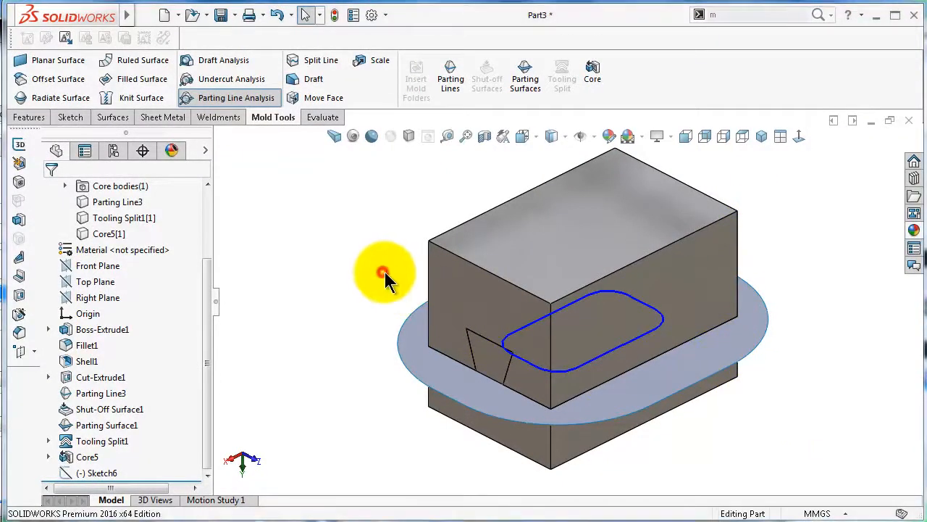
Move the cavity block Core5[1] by -600 mm along Y, up off the container, with Move/Copy Body
{"action": "left_click", "coordinate": [735, 19]}
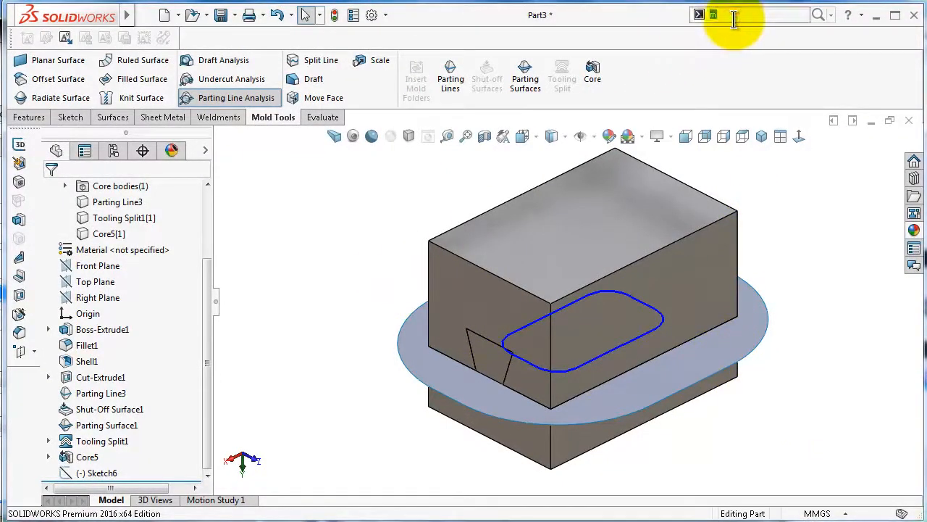
{"action": "left_click", "coordinate": [717, 45]}
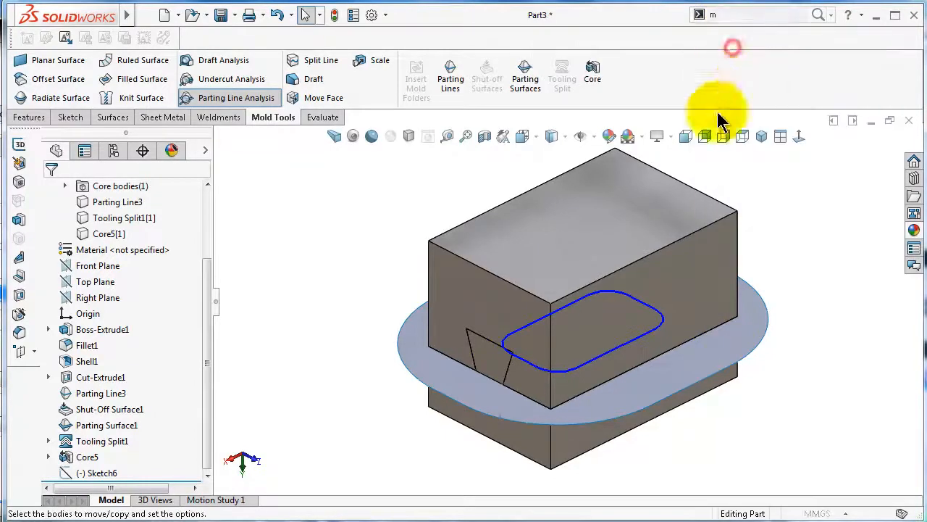
{"action": "left_click", "coordinate": [687, 290]}
{"action": "scroll", "coordinate": [579, 304], "scroll_direction": "up", "scroll_amount": 2}
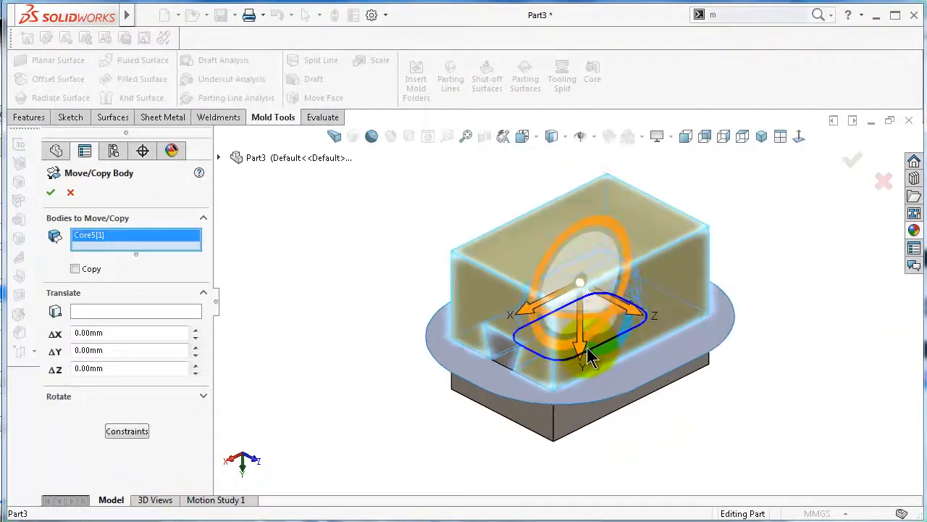
{"action": "left_click_drag", "start_coordinate": [584, 359], "coordinate": [552, 226]}
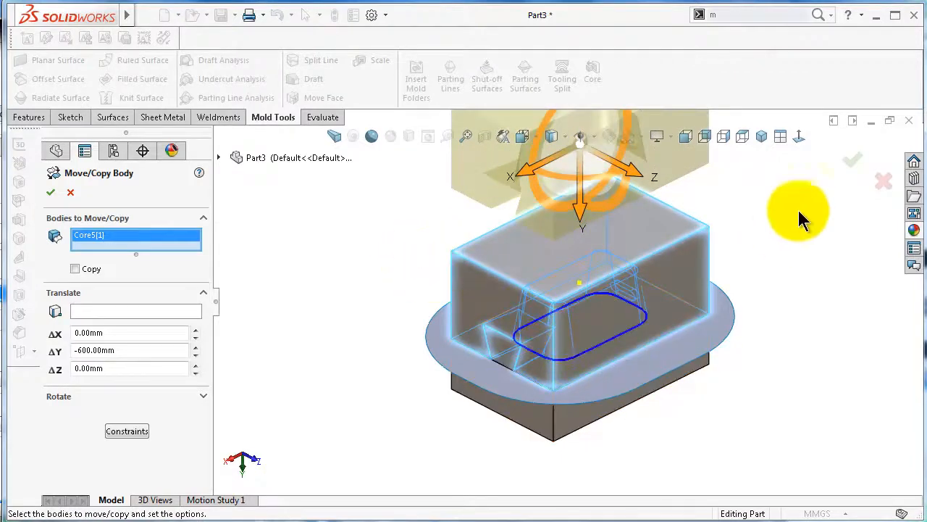
{"action": "left_click", "coordinate": [856, 163]}
Move the lower tooling block Tooling Split1[1] about 342 mm along Y, down away from the container, with Move/Copy Body
{"action": "left_click", "coordinate": [744, 21]}
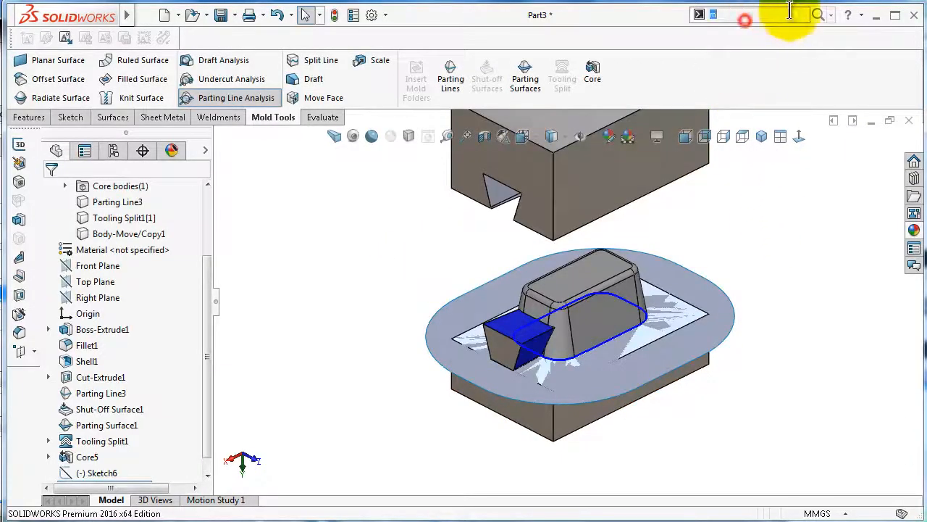
{"action": "type", "text": "m"}
{"action": "left_click", "coordinate": [777, 46]}
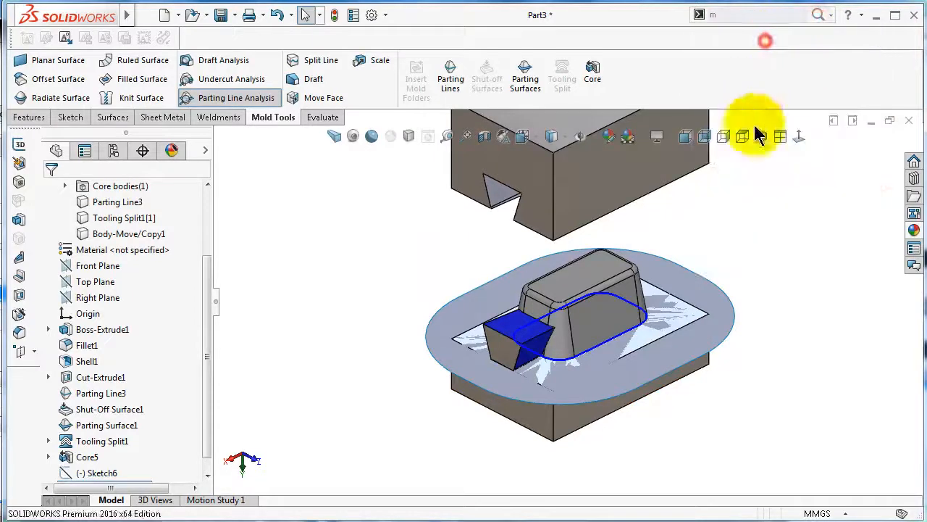
{"action": "left_click", "coordinate": [596, 409]}
{"action": "left_click_drag", "start_coordinate": [580, 404], "coordinate": [623, 427]}
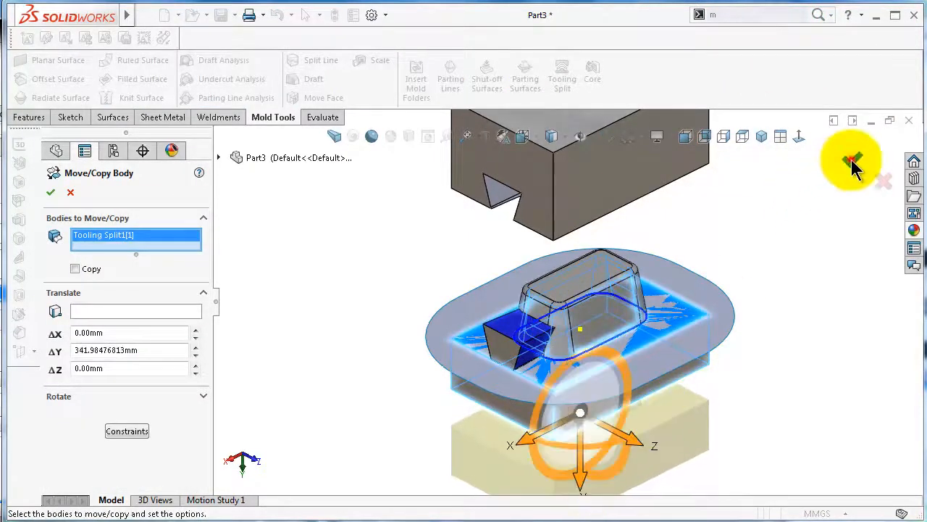
{"action": "left_click", "coordinate": [853, 163]}
Move the side core Core5[2] outward along X, clear of the container's slot, with Move/Copy Body
{"action": "left_click", "coordinate": [525, 360]}
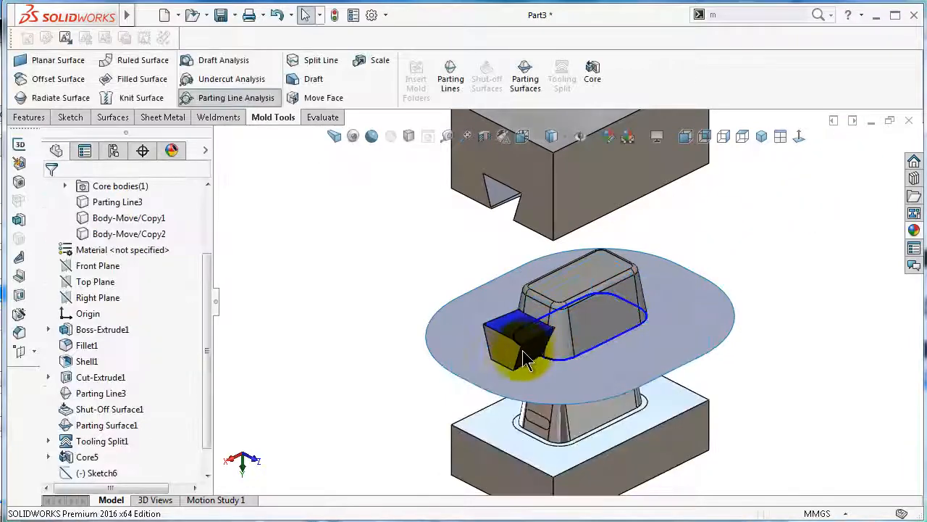
{"action": "left_click", "coordinate": [721, 19]}
{"action": "left_click", "coordinate": [819, 18]}
{"action": "left_click", "coordinate": [750, 42]}
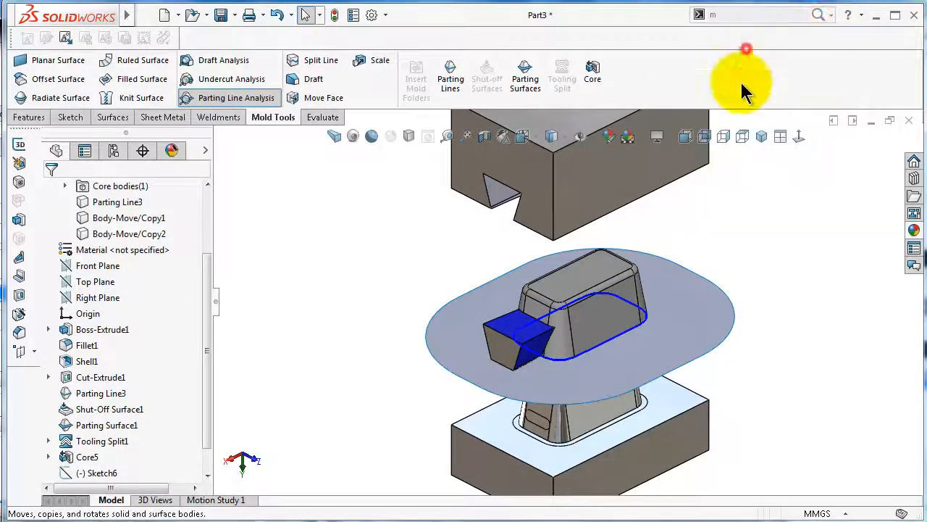
{"action": "left_click", "coordinate": [511, 358]}
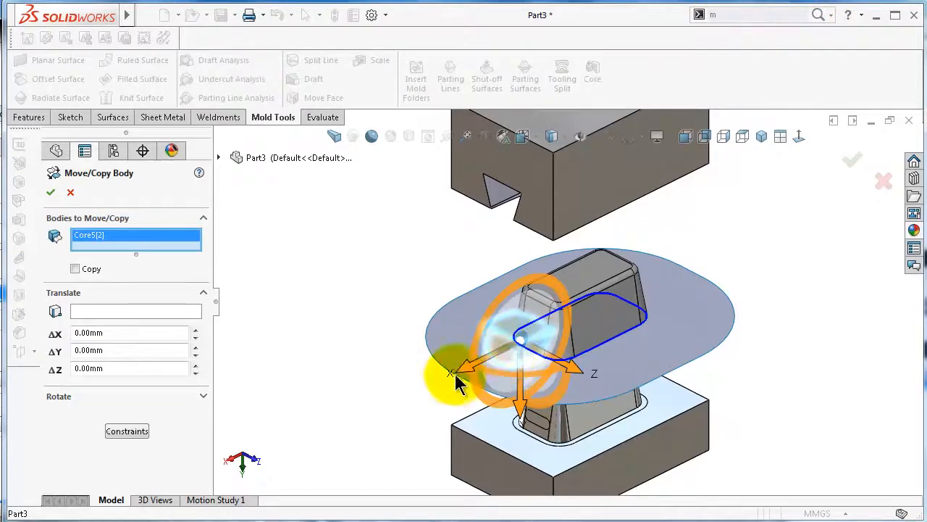
{"action": "left_click_drag", "start_coordinate": [441, 379], "coordinate": [320, 382]}
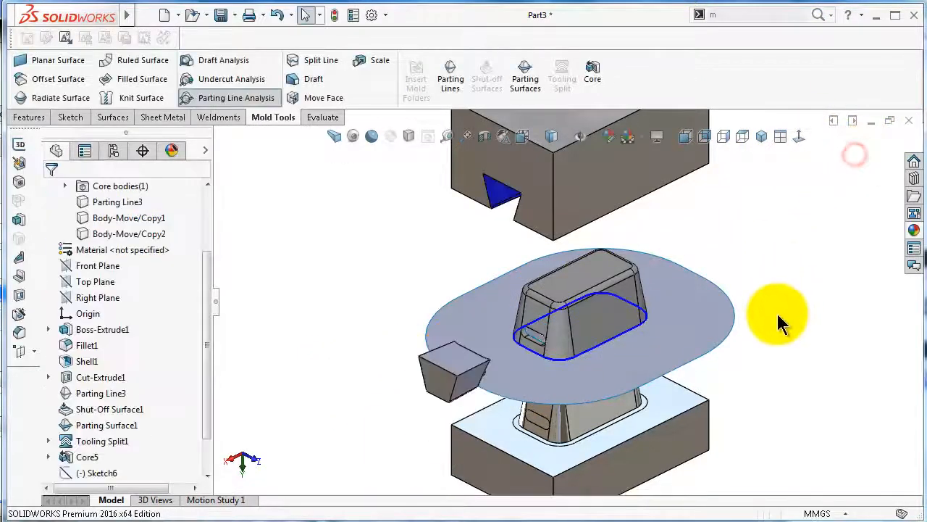
Examine the separated side core's slot-shaped boss and drafted faces against the container's handle slot from several angles
{"action": "middle_click_drag", "start_coordinate": [778, 315], "coordinate": [728, 330]}
{"action": "scroll", "coordinate": [716, 330], "scroll_direction": "down", "scroll_amount": 2}
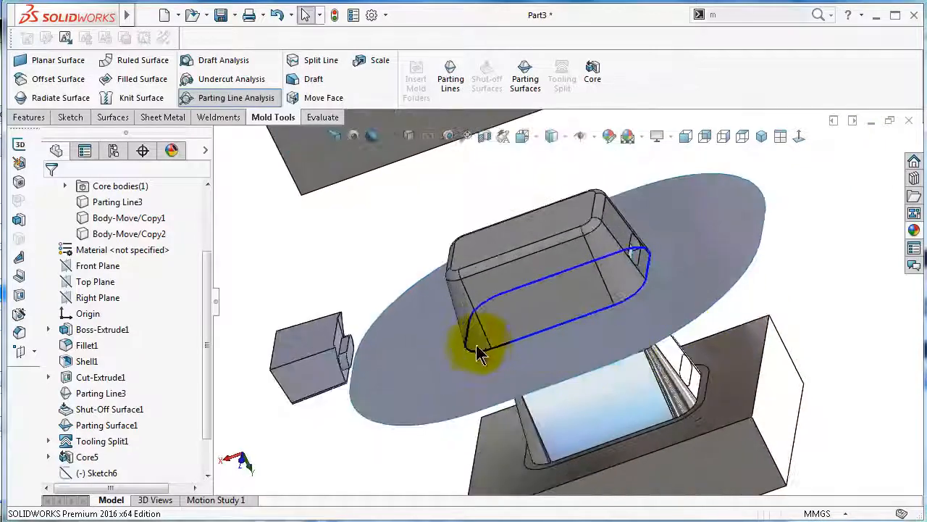
{"action": "scroll", "coordinate": [475, 348], "scroll_direction": "down", "scroll_amount": 3}
{"action": "middle_click_drag", "start_coordinate": [334, 355], "coordinate": [383, 283]}
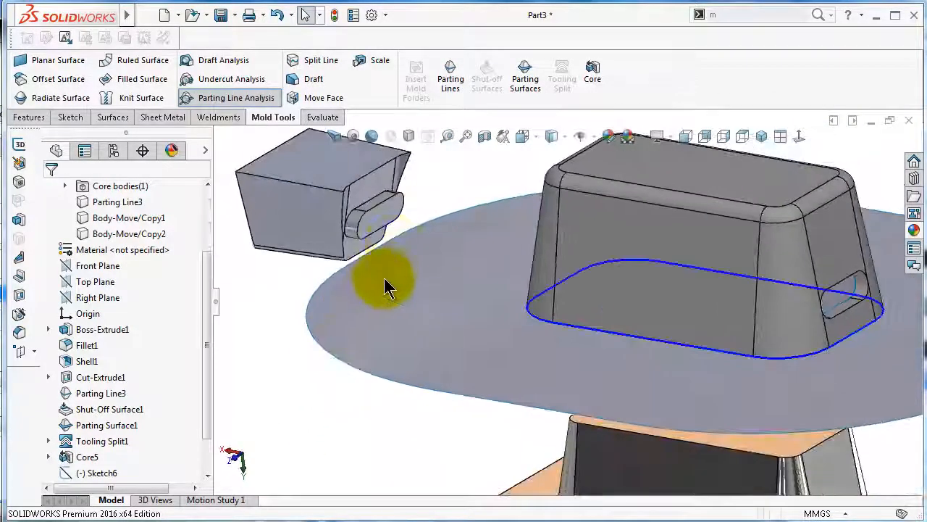
{"action": "scroll", "coordinate": [401, 204], "scroll_direction": "down", "scroll_amount": 2}
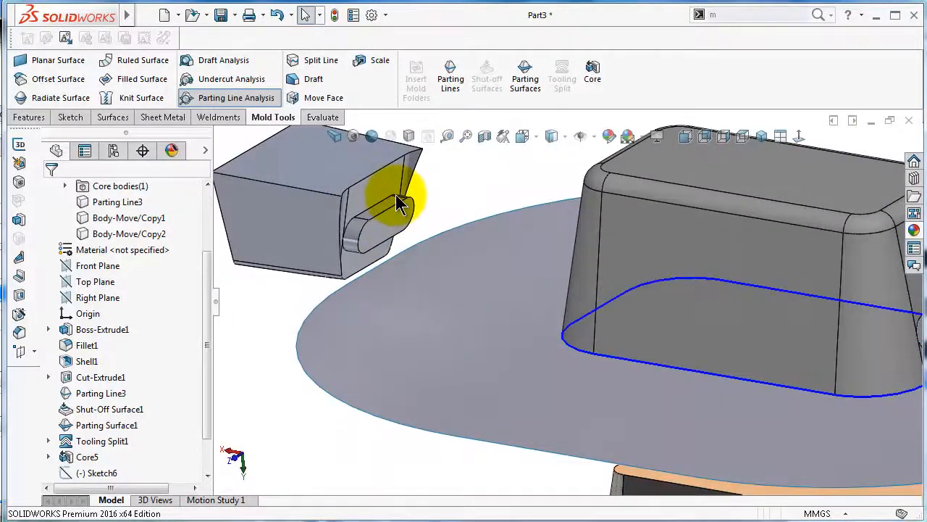
{"action": "scroll", "coordinate": [397, 193], "scroll_direction": "down", "scroll_amount": 1}
{"action": "scroll", "coordinate": [400, 193], "scroll_direction": "down", "scroll_amount": 1}
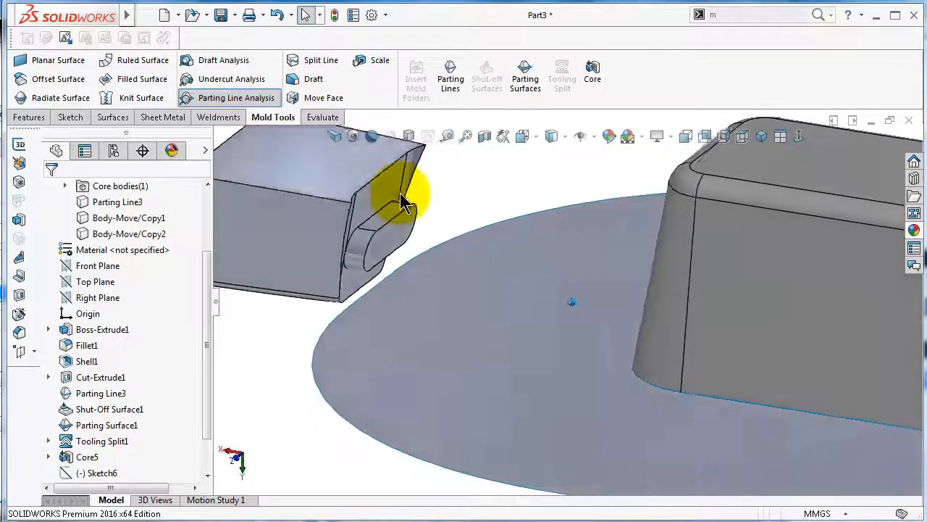
{"action": "middle_click_drag", "start_coordinate": [400, 193], "coordinate": [477, 331]}
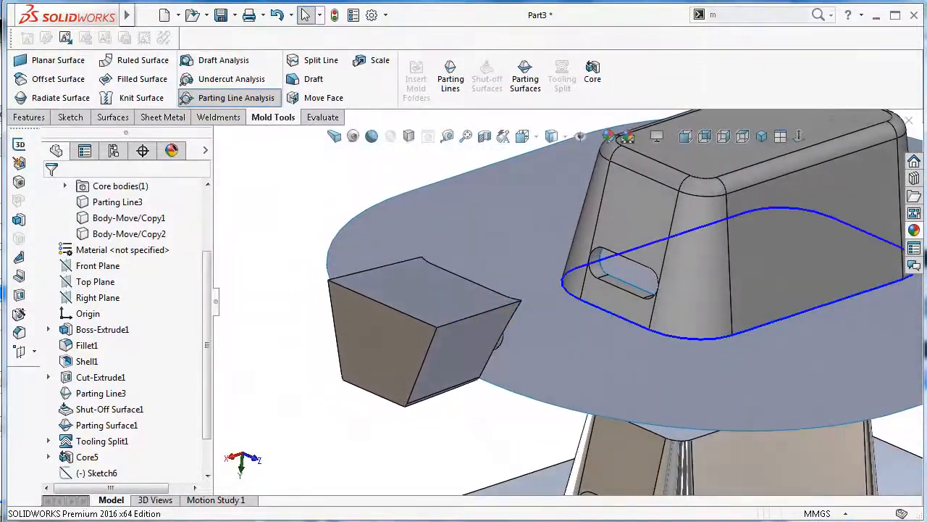